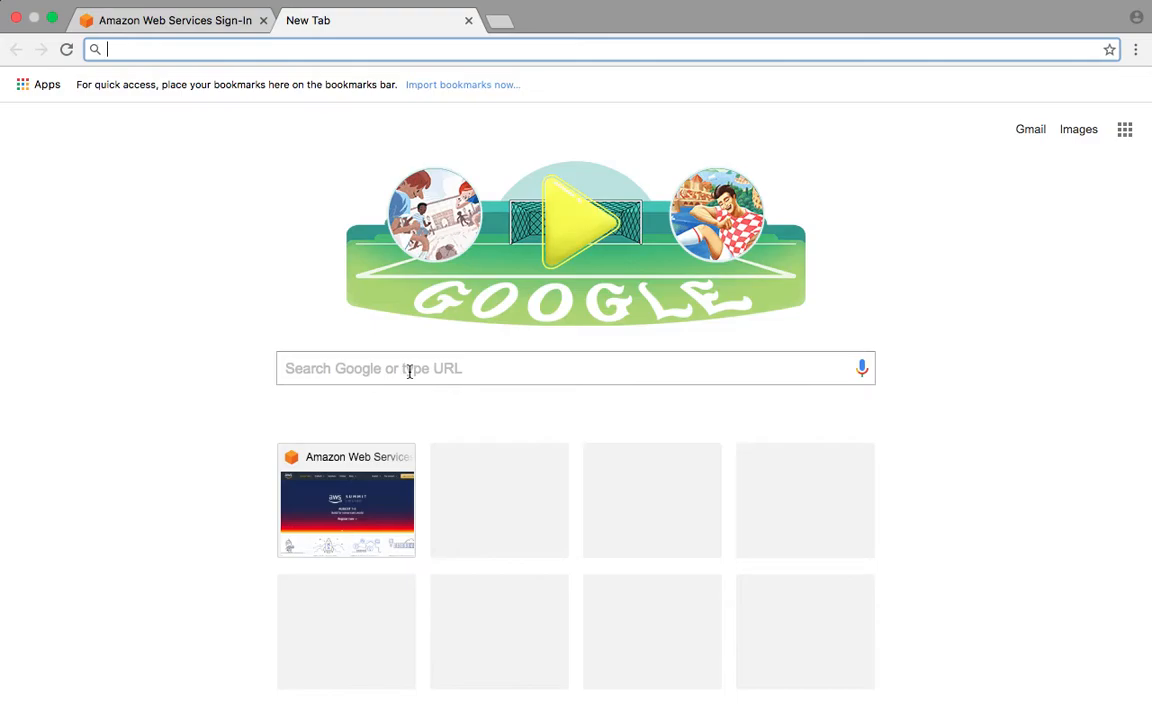
Step: Load the AWS Management Console page at aws.amazon.com/console from the address bar suggestion
{"action": "type", "text": "awsc"}
{"action": "key", "text": "BackSpace"}
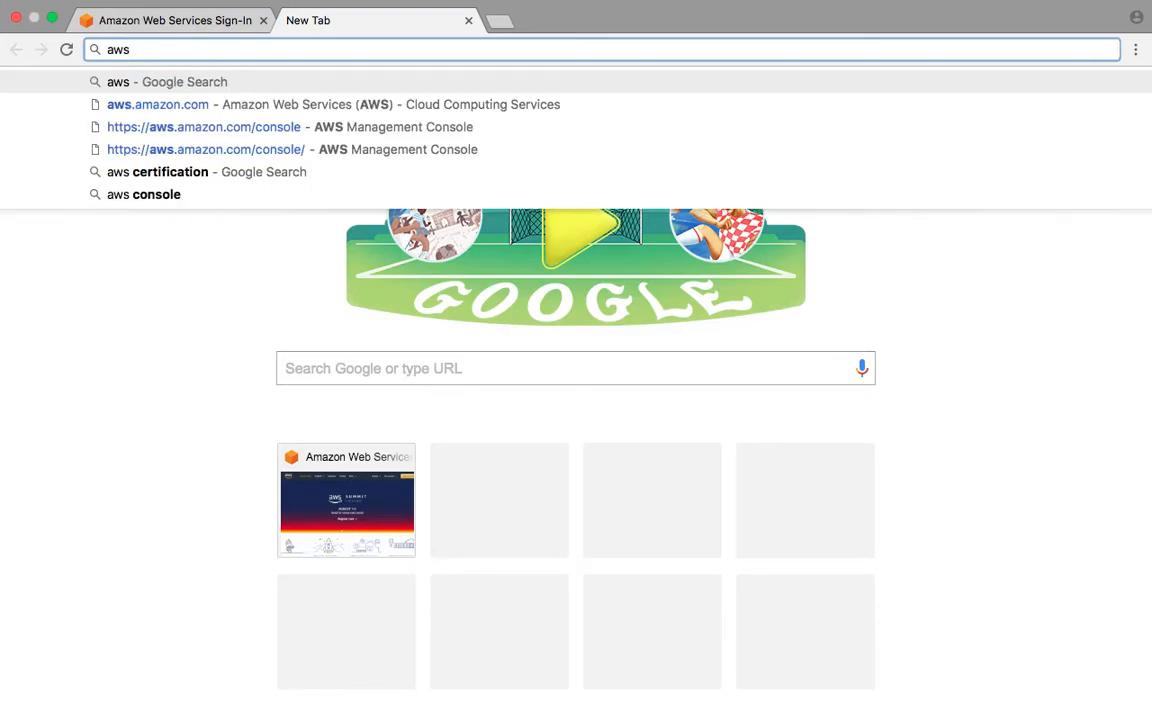
{"action": "key", "text": "Down"}
{"action": "key", "text": "Down"}
{"action": "key", "text": "Return"}
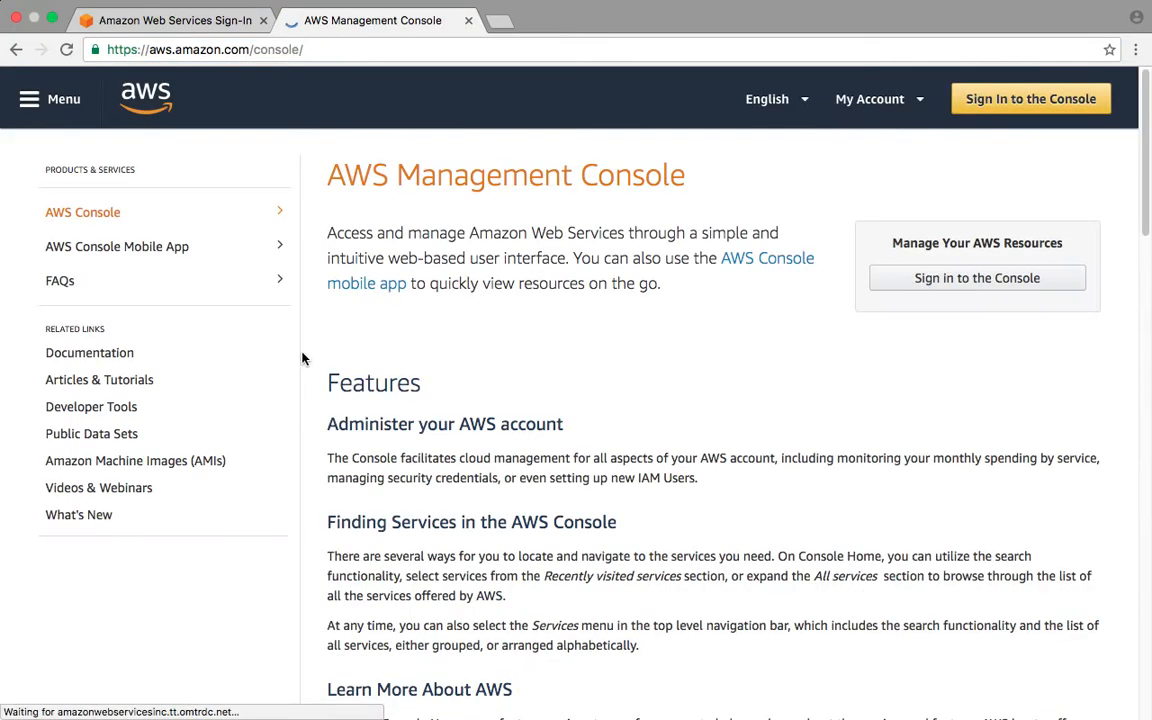
Step: Go to the console sign-in page, close the duplicate tab, and choose signing in with a different account
{"action": "left_click", "coordinate": [1042, 108]}
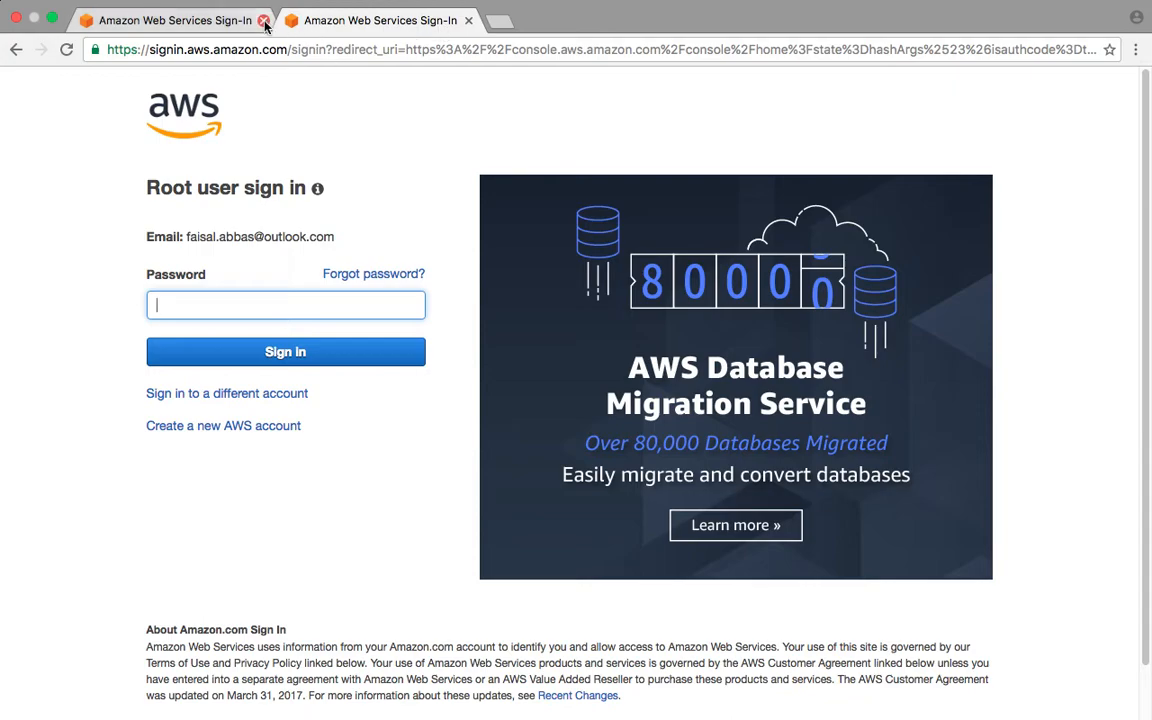
{"action": "left_click", "coordinate": [263, 21]}
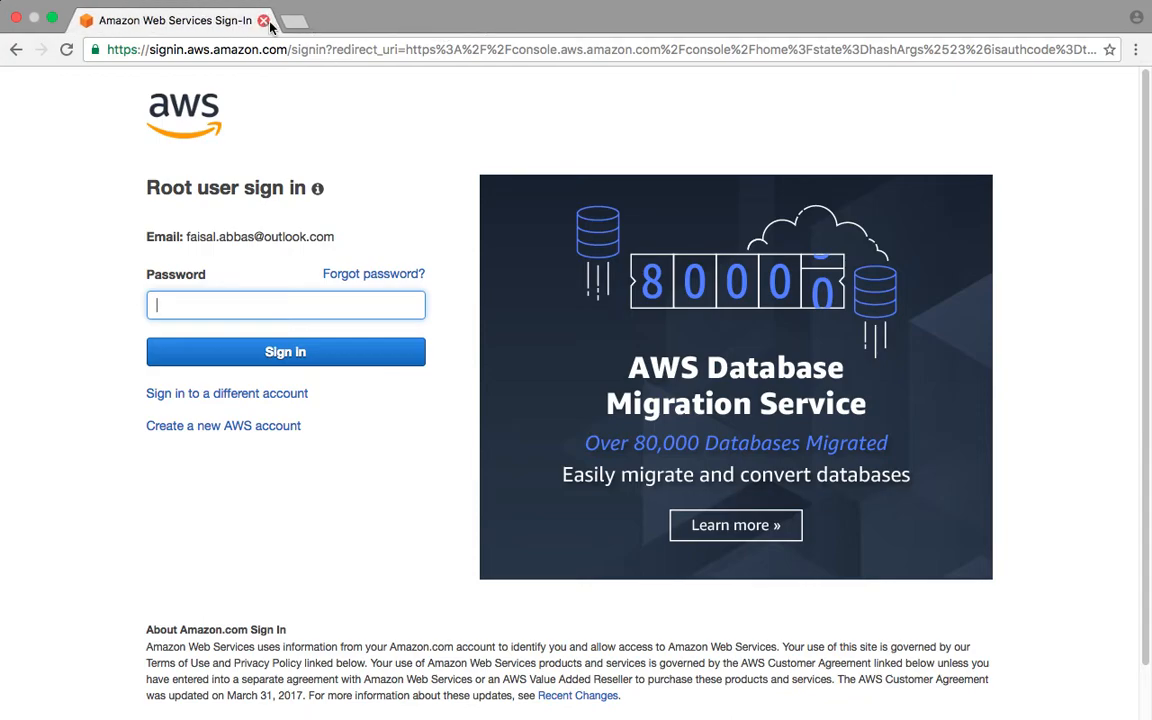
{"action": "left_click", "coordinate": [208, 395]}
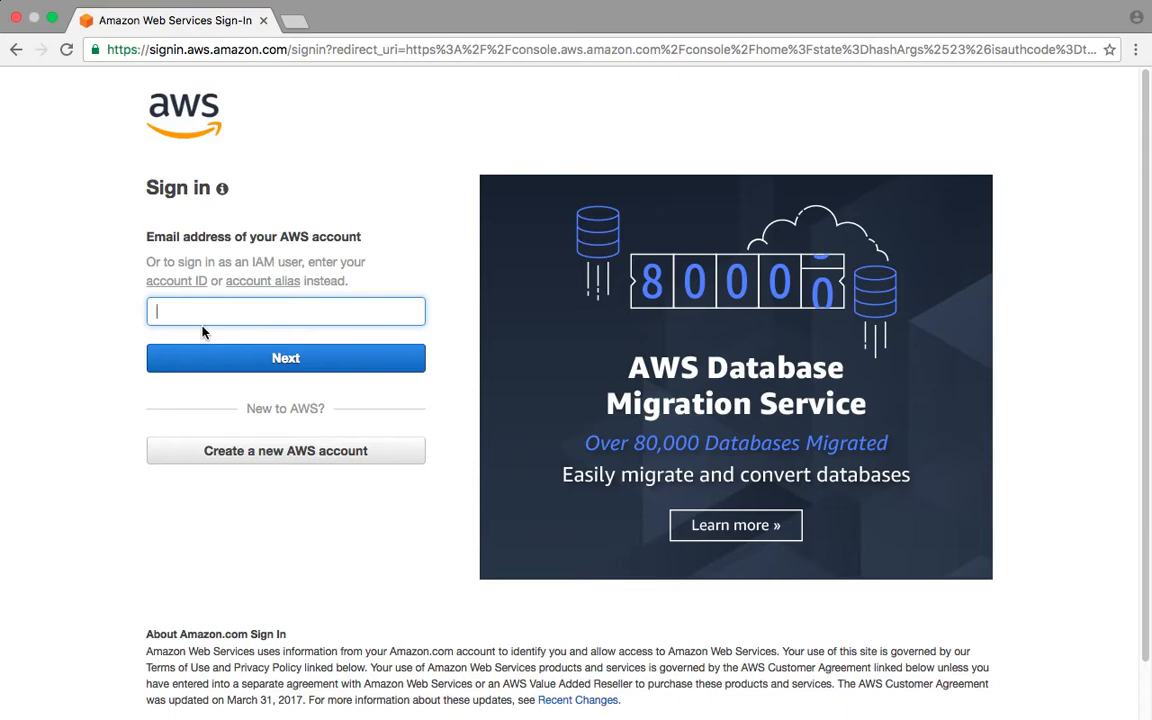
Step: Sign in with the account's email address and password
{"action": "left_click", "coordinate": [197, 368]}
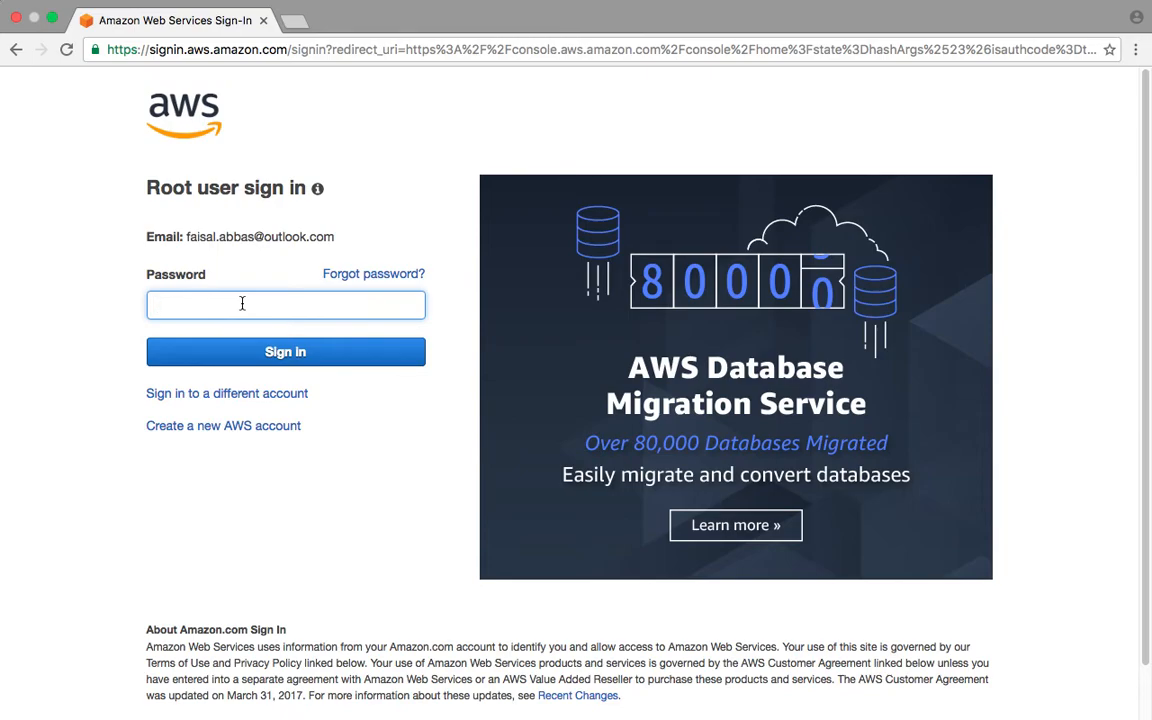
{"action": "type", "text": "••••••••••••"}
{"action": "key", "text": "Return"}
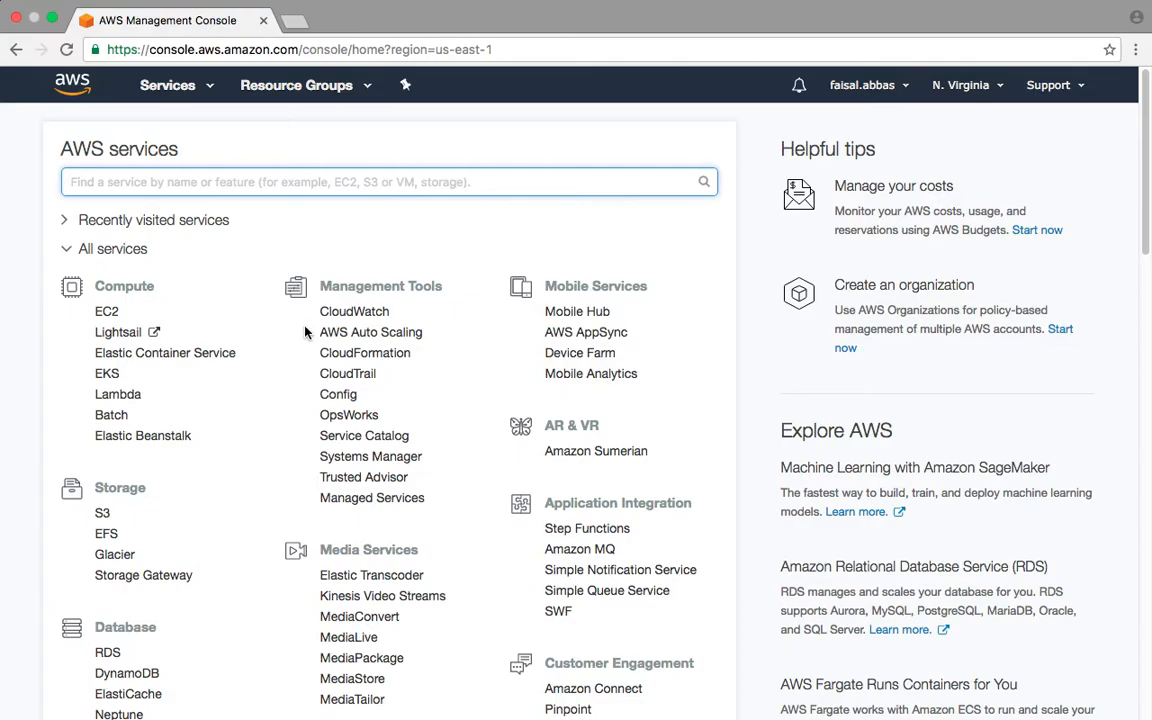
{"action": "scroll", "coordinate": [232, 328], "scroll_direction": "down", "scroll_amount": 1}
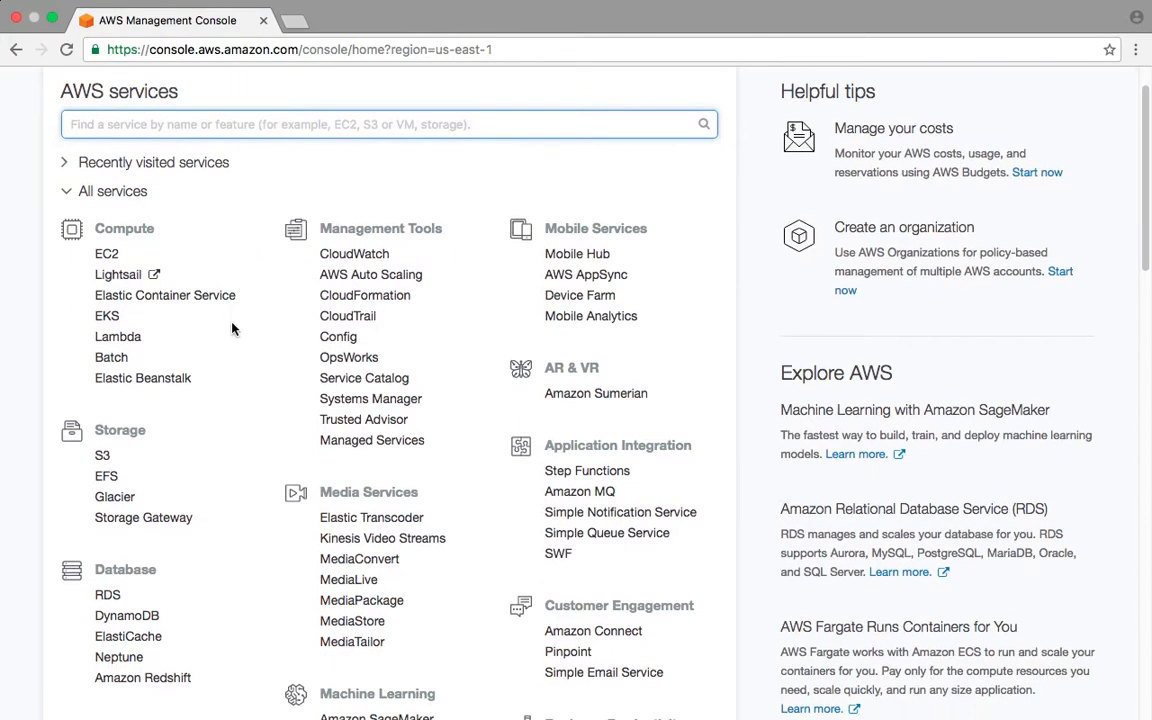
{"action": "scroll", "coordinate": [232, 328], "scroll_direction": "down", "scroll_amount": 2}
{"action": "scroll", "coordinate": [232, 328], "scroll_direction": "down", "scroll_amount": 1}
{"action": "scroll", "coordinate": [232, 328], "scroll_direction": "up", "scroll_amount": 2}
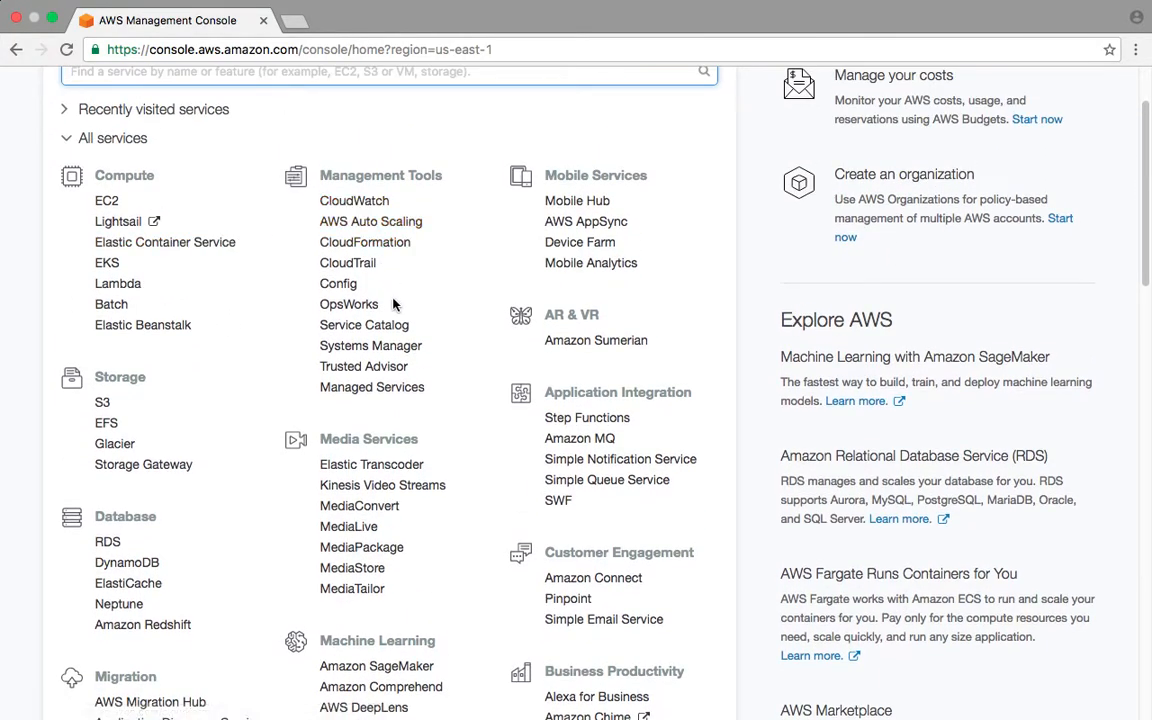
{"action": "scroll", "coordinate": [393, 304], "scroll_direction": "down", "scroll_amount": 5}
{"action": "scroll", "coordinate": [393, 304], "scroll_direction": "down", "scroll_amount": 10}
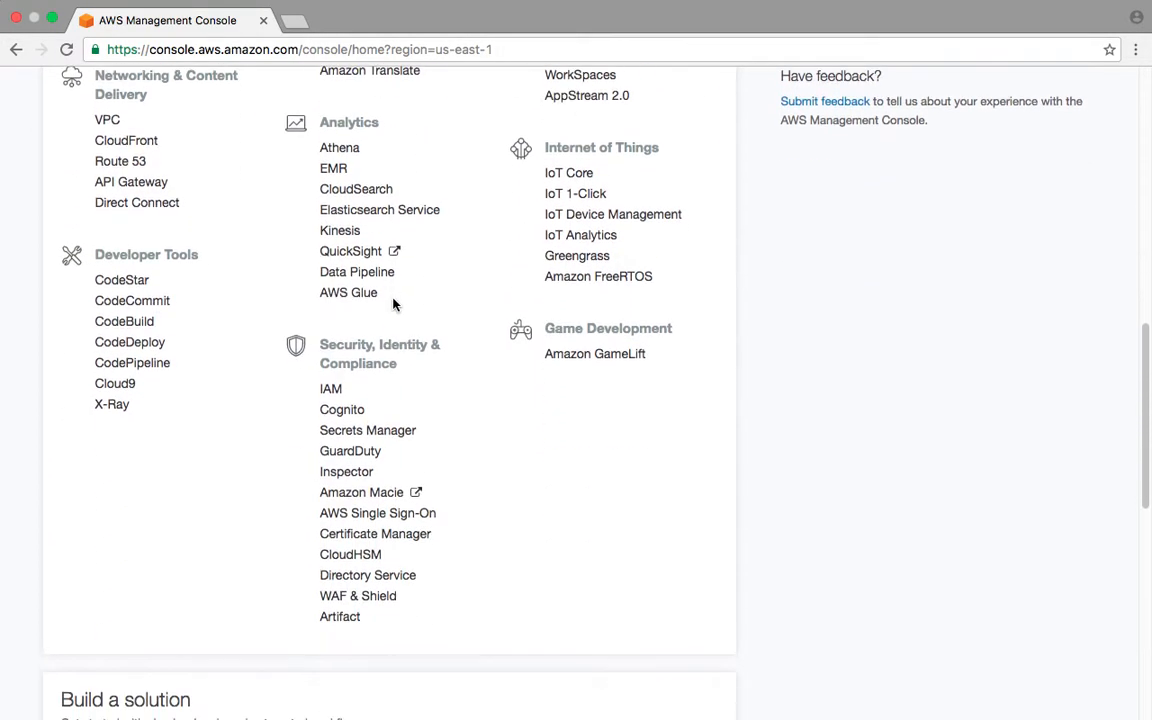
{"action": "scroll", "coordinate": [393, 304], "scroll_direction": "down", "scroll_amount": 1}
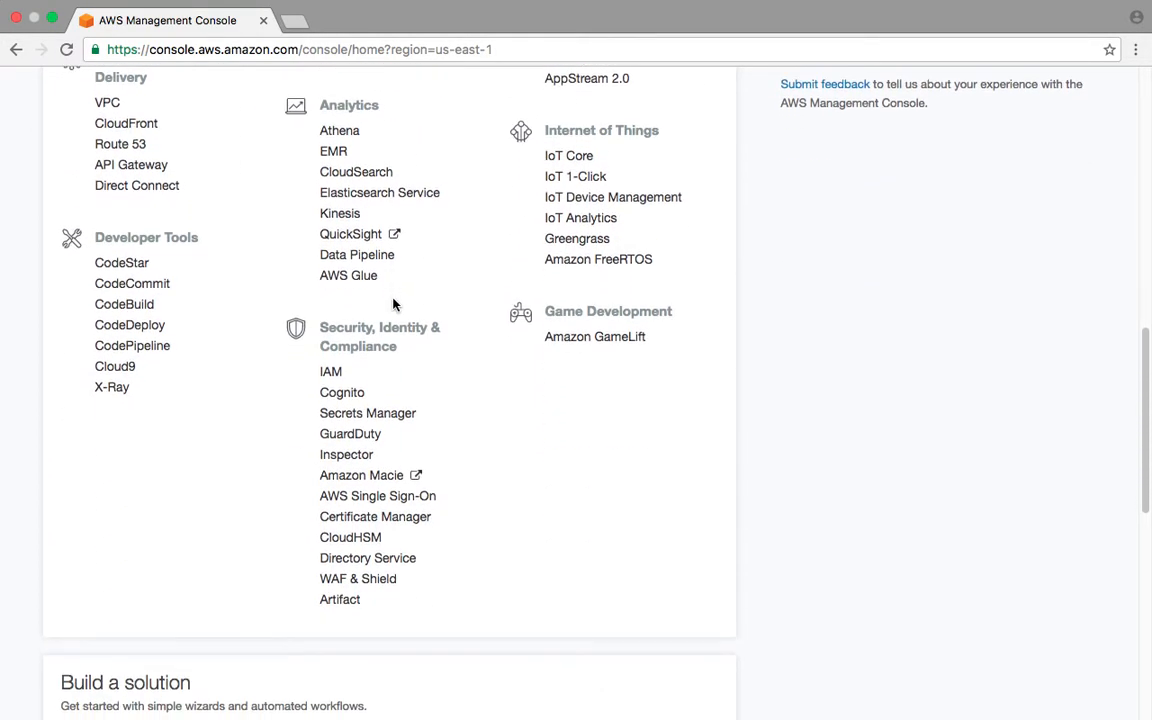
{"action": "left_click", "coordinate": [348, 375]}
{"action": "scroll", "coordinate": [390, 354], "scroll_direction": "down", "scroll_amount": 1}
{"action": "scroll", "coordinate": [390, 354], "scroll_direction": "down", "scroll_amount": 1}
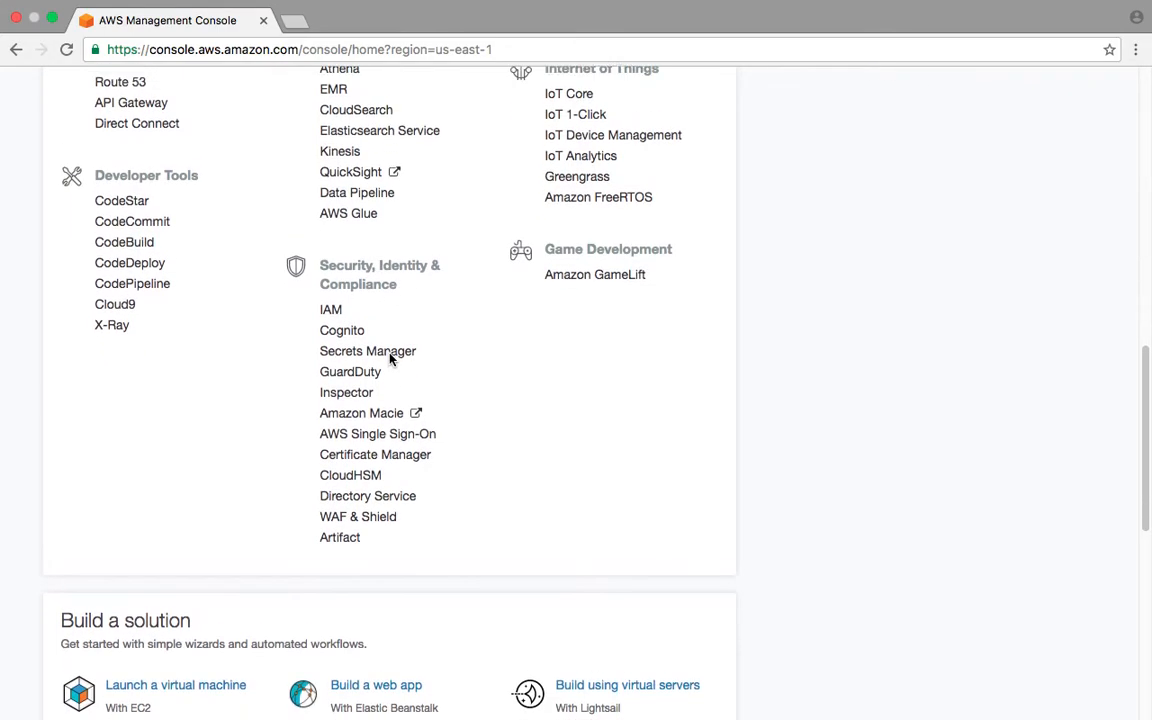
{"action": "scroll", "coordinate": [390, 357], "scroll_direction": "up", "scroll_amount": 10}
{"action": "scroll", "coordinate": [390, 359], "scroll_direction": "up", "scroll_amount": 6}
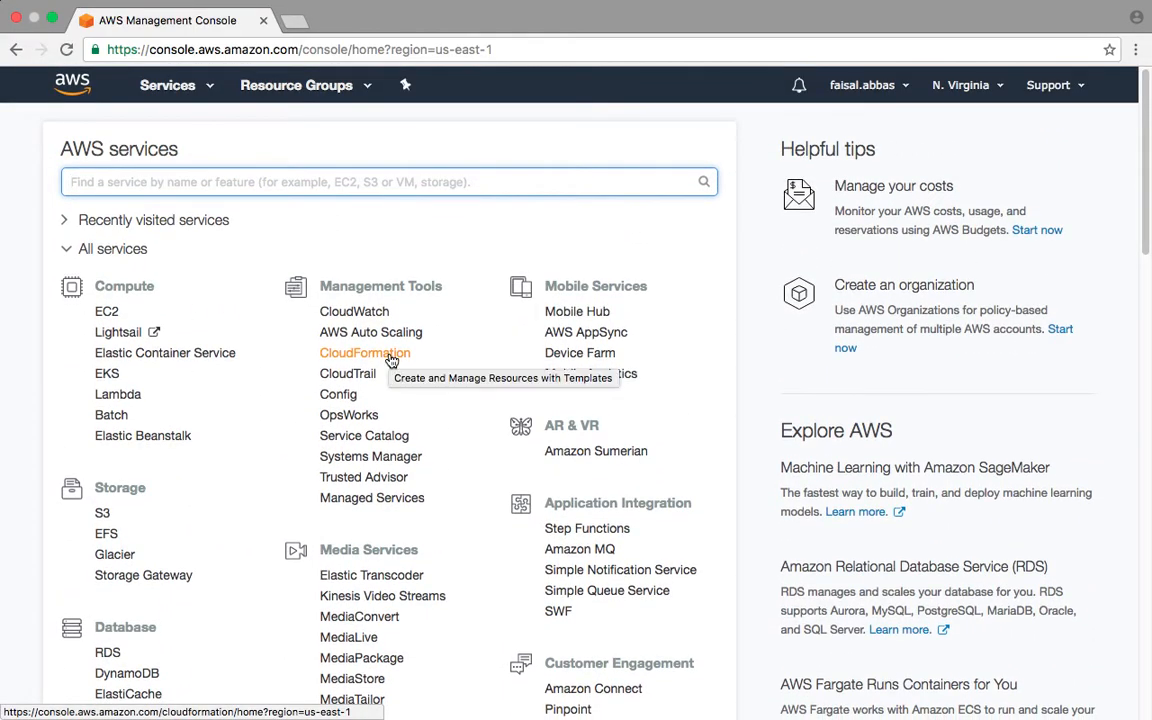
{"action": "left_click", "coordinate": [898, 88]}
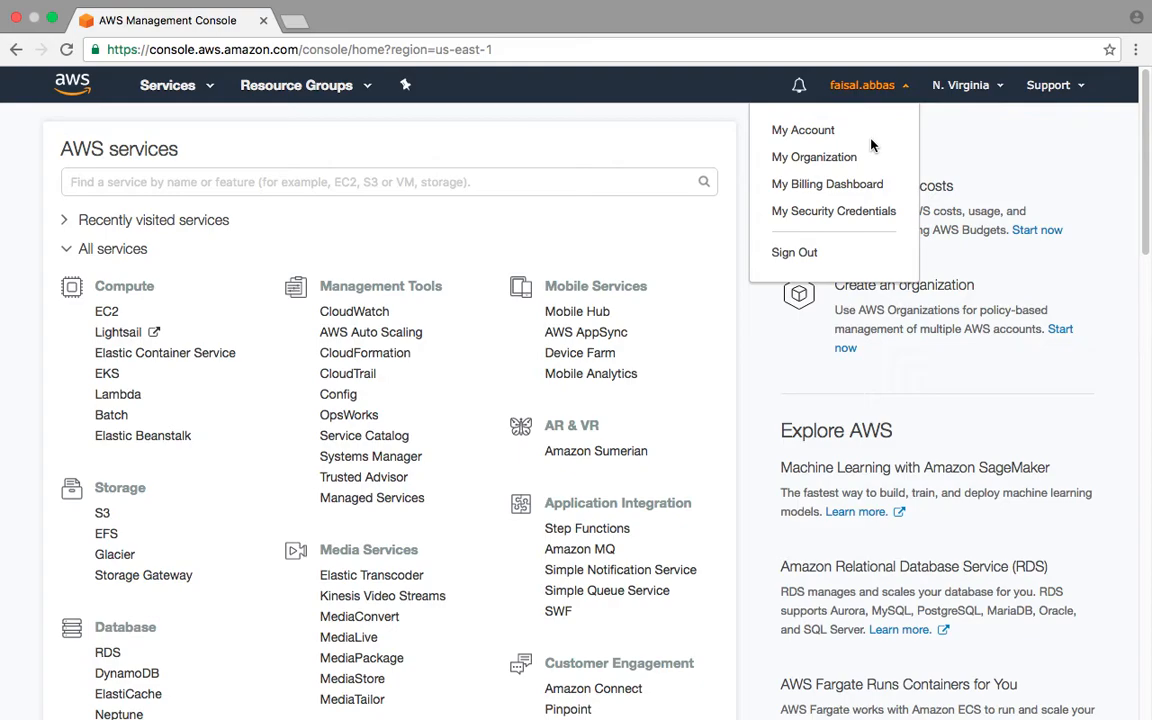
{"action": "left_click", "coordinate": [966, 94]}
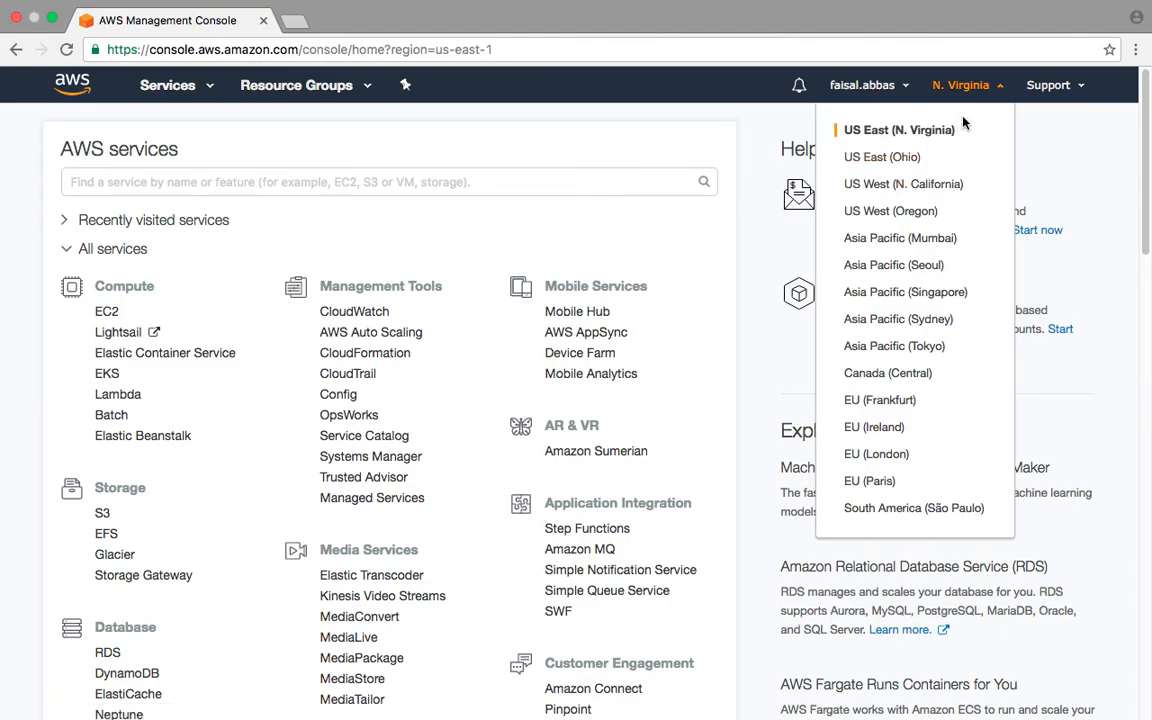
{"action": "left_click", "coordinate": [1058, 88]}
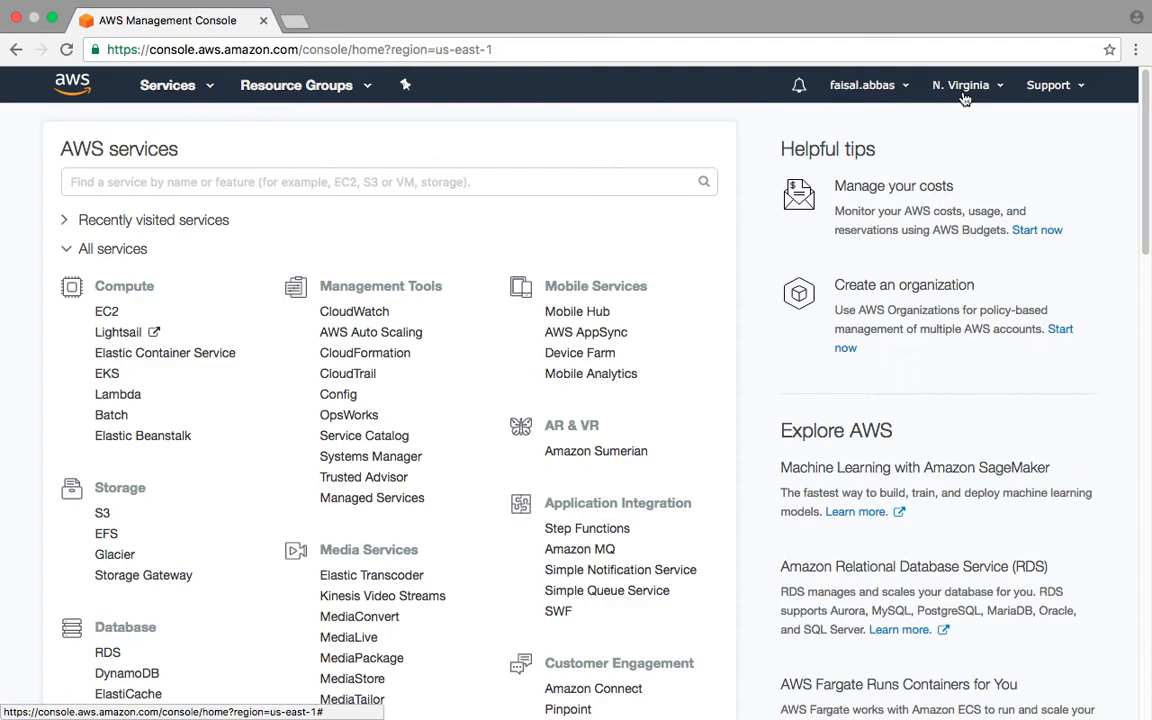
Step: Open IAM from the Security, Identity & Compliance services group
{"action": "scroll", "coordinate": [693, 205], "scroll_direction": "down", "scroll_amount": 5}
{"action": "scroll", "coordinate": [693, 205], "scroll_direction": "down", "scroll_amount": 10}
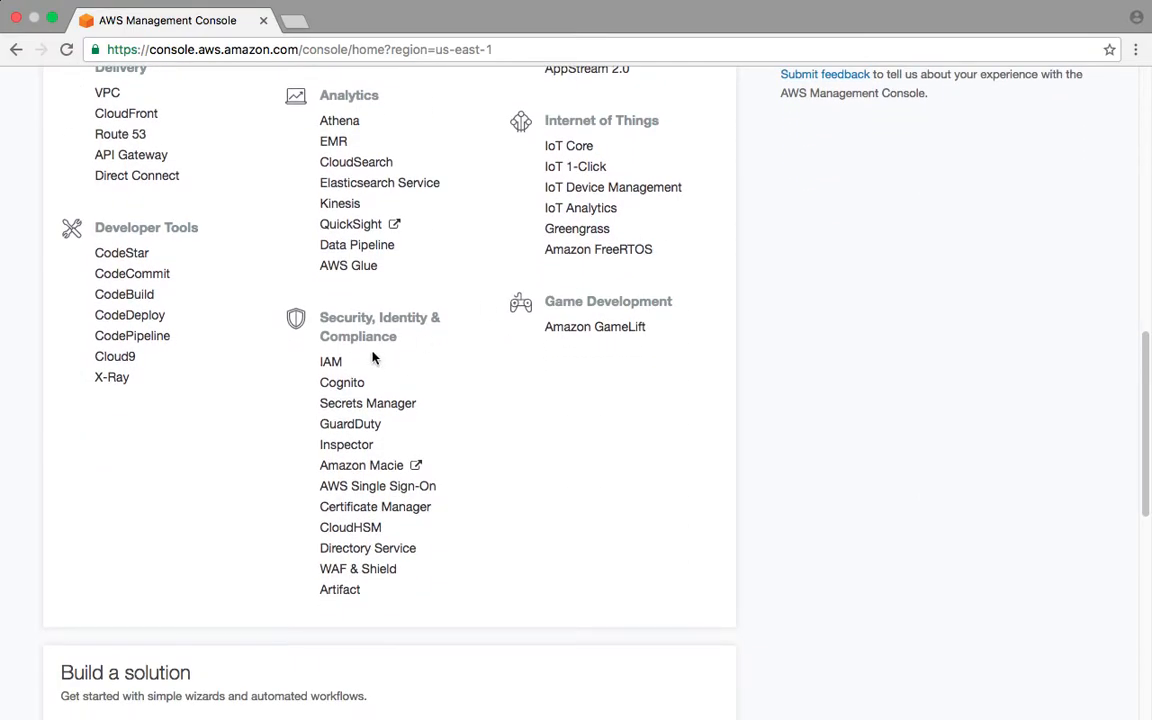
{"action": "left_click", "coordinate": [331, 365]}
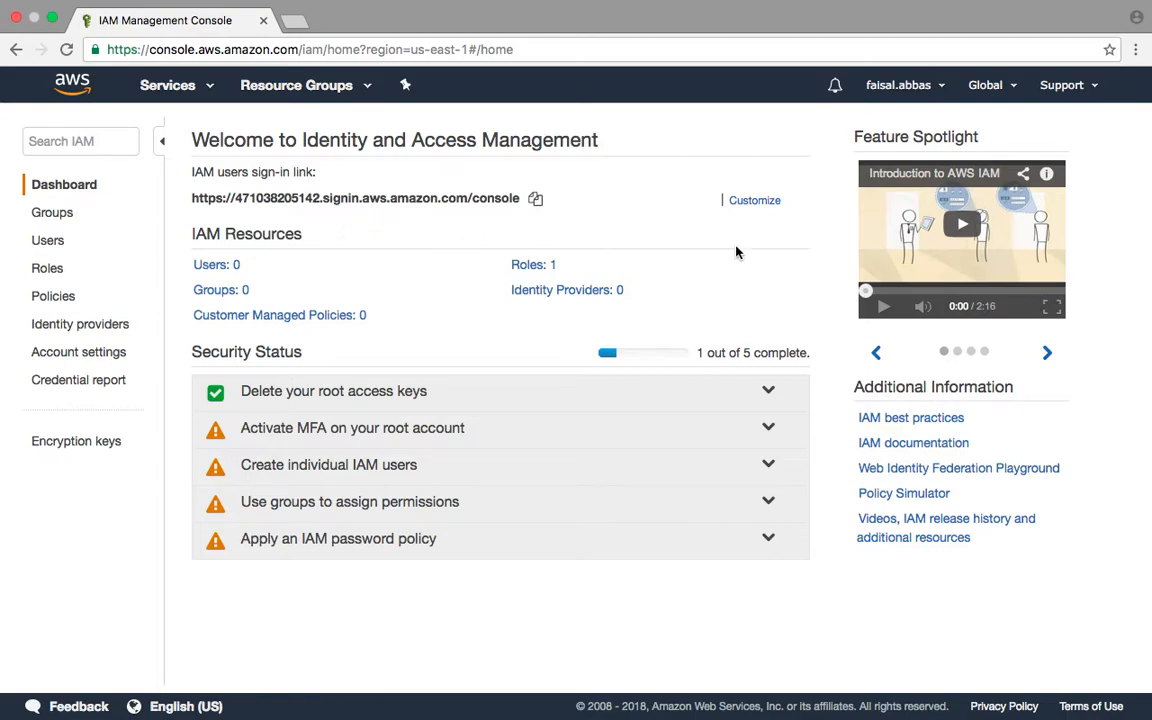
Step: Expand 'Activate MFA on your root account' and open Manage MFA, keeping 'A virtual MFA device' selected
{"action": "mouse_move", "coordinate": [753, 207]}
{"action": "left_click", "coordinate": [414, 439]}
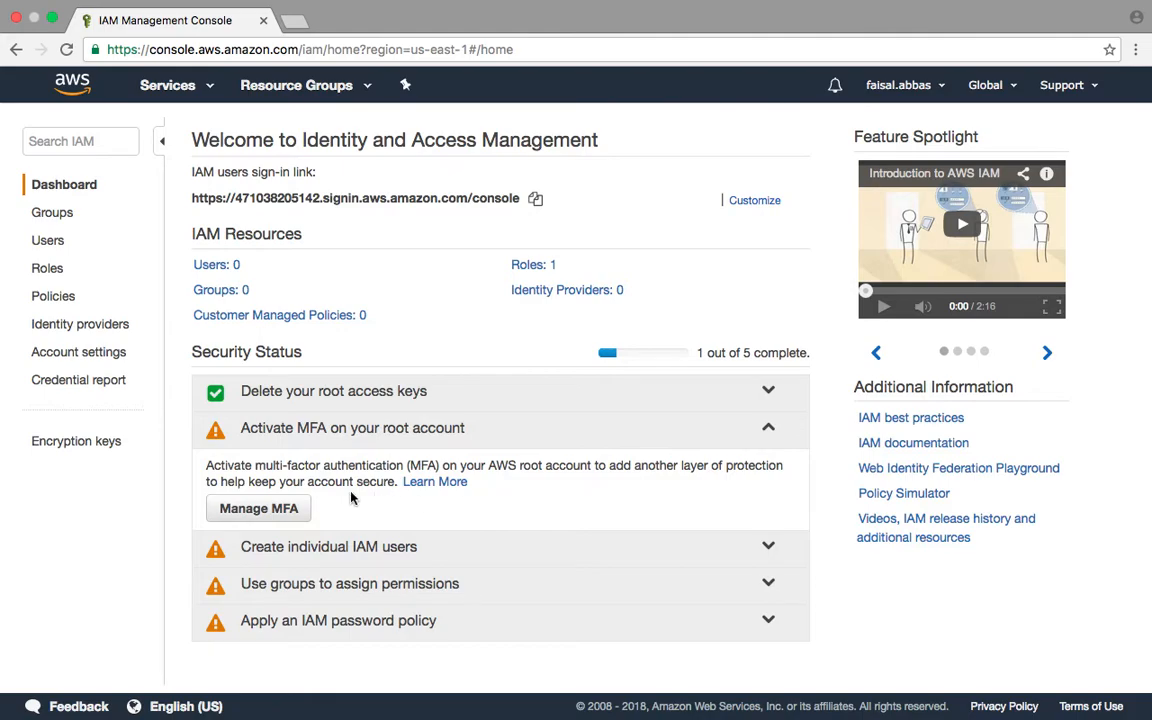
{"action": "left_click", "coordinate": [284, 512]}
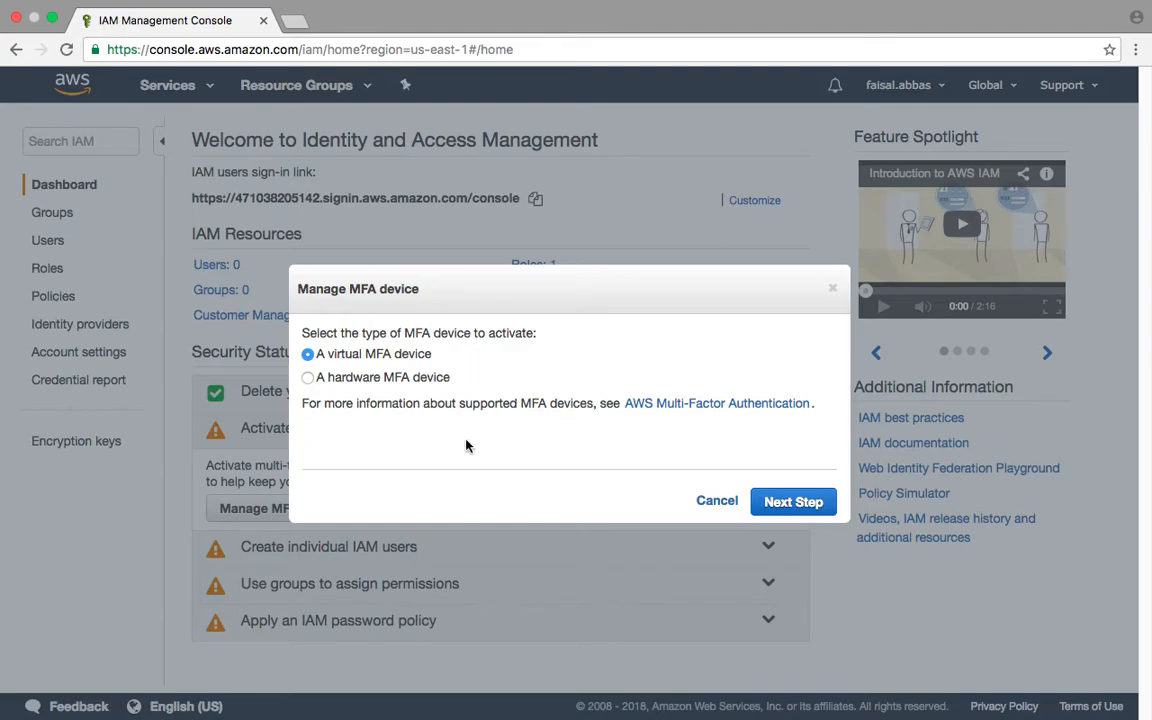
Step: Proceed past the virtual MFA device choice and the authenticator app install instructions
{"action": "left_click", "coordinate": [780, 503]}
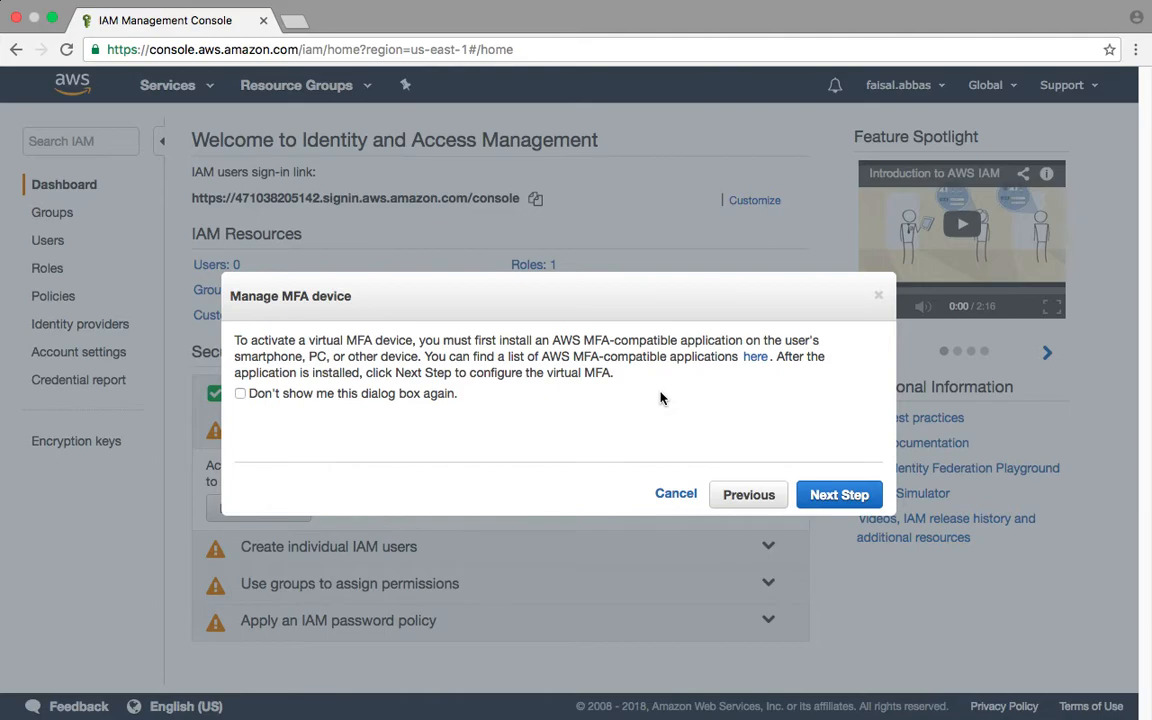
{"action": "left_click", "coordinate": [829, 493]}
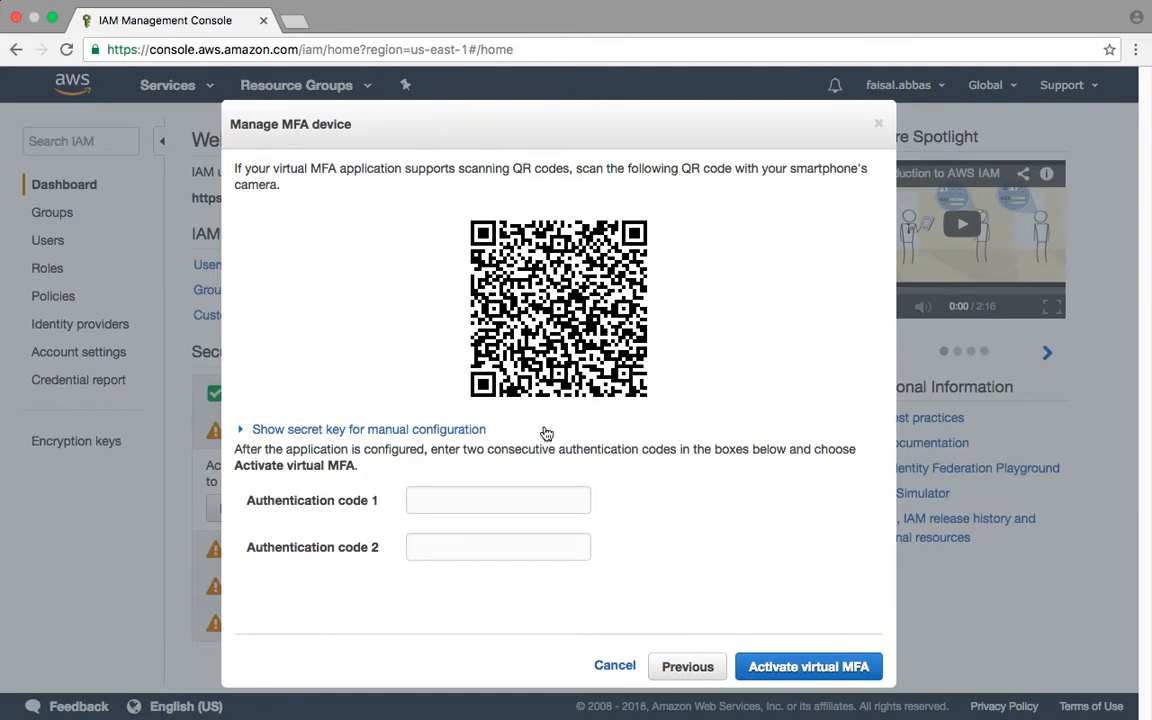
Step: Enter two consecutive authenticator codes and activate the virtual MFA device for the root account
{"action": "left_click", "coordinate": [428, 499]}
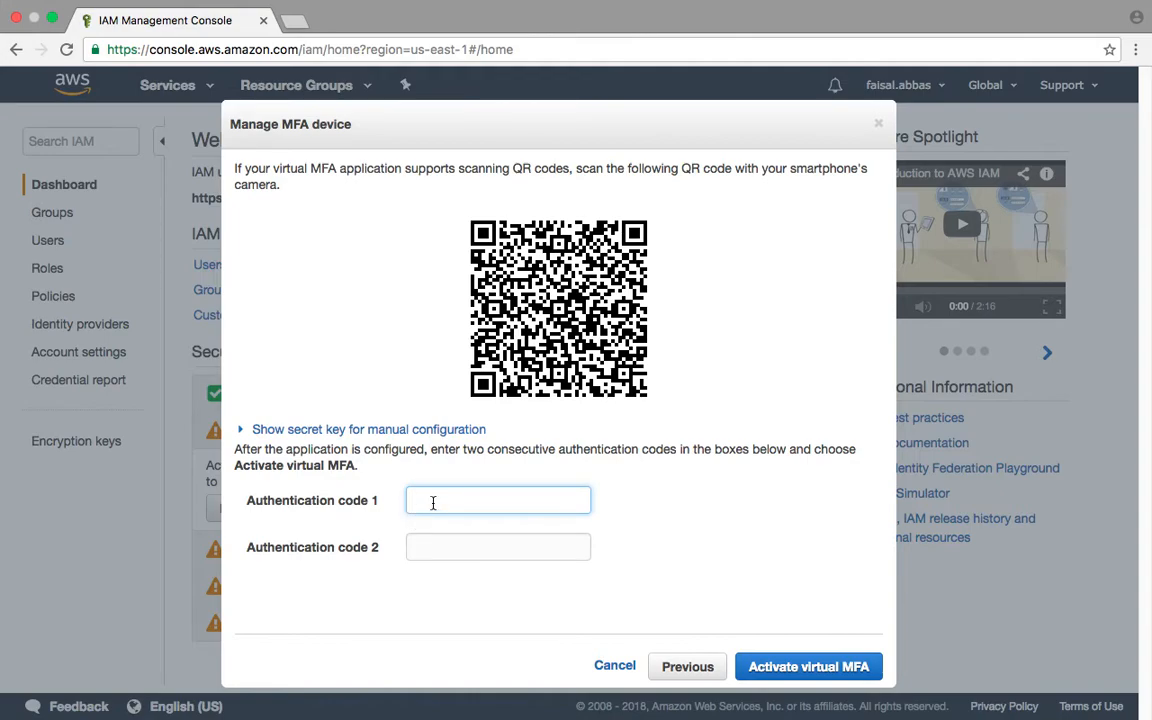
{"action": "left_click", "coordinate": [433, 550]}
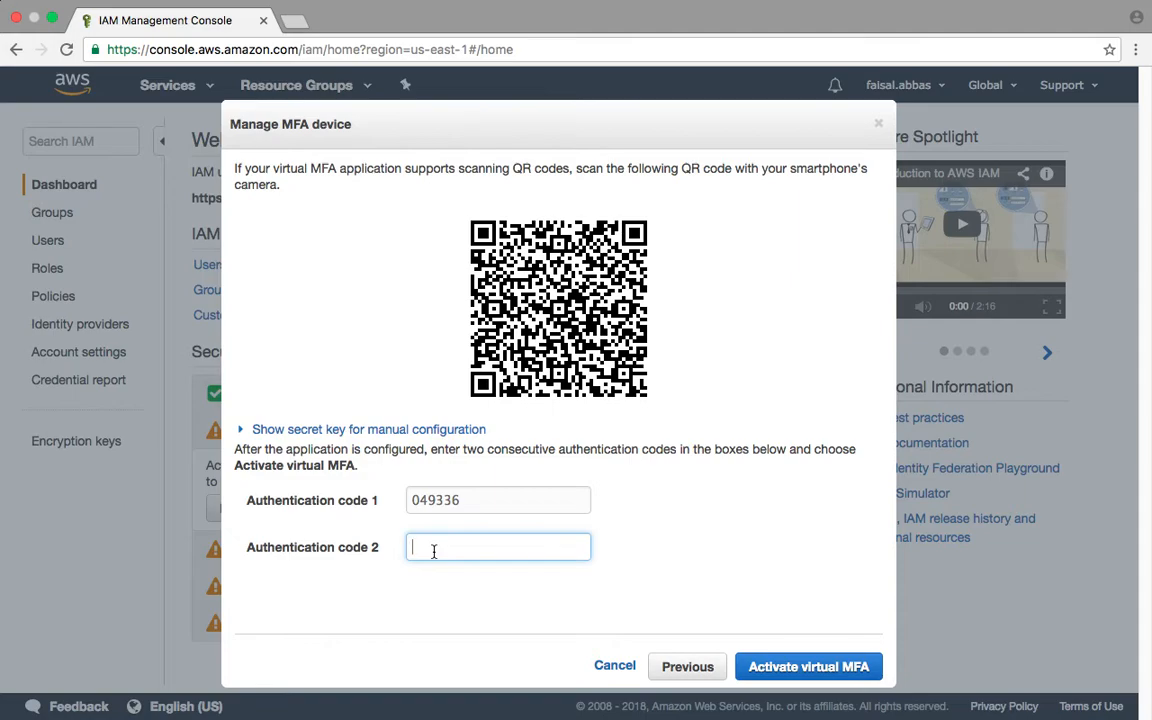
{"action": "left_click", "coordinate": [790, 670]}
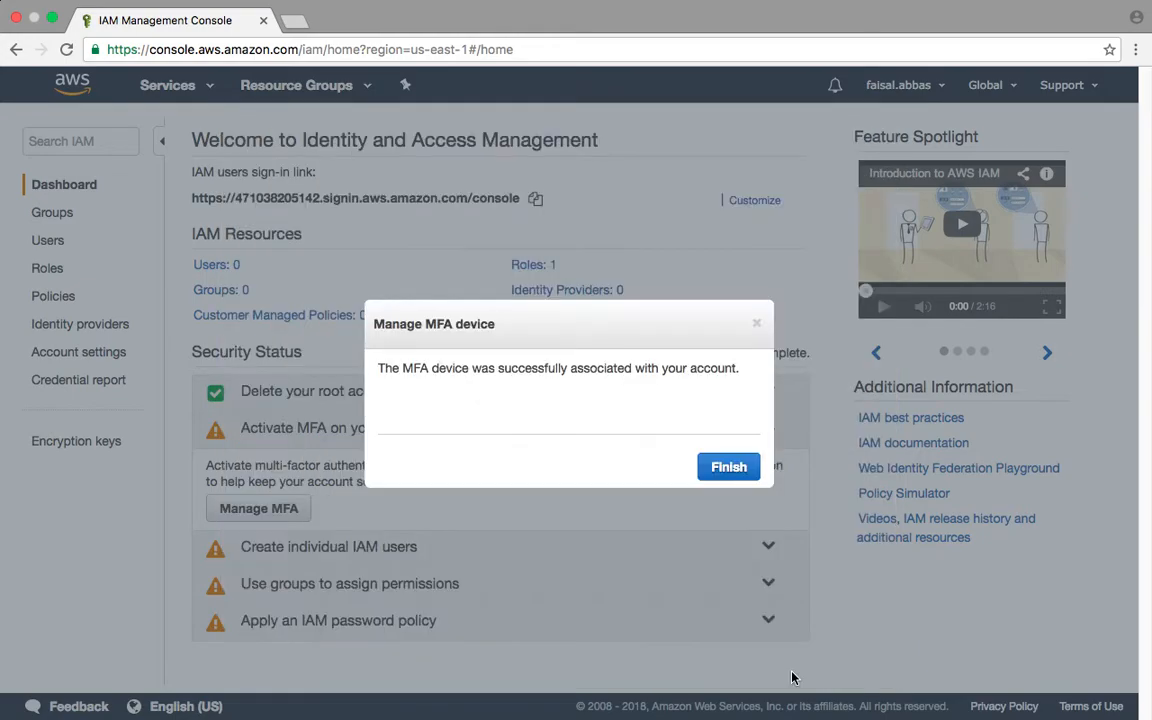
Step: Close the MFA success message and reload the Dashboard to update the security status
{"action": "left_click", "coordinate": [727, 469]}
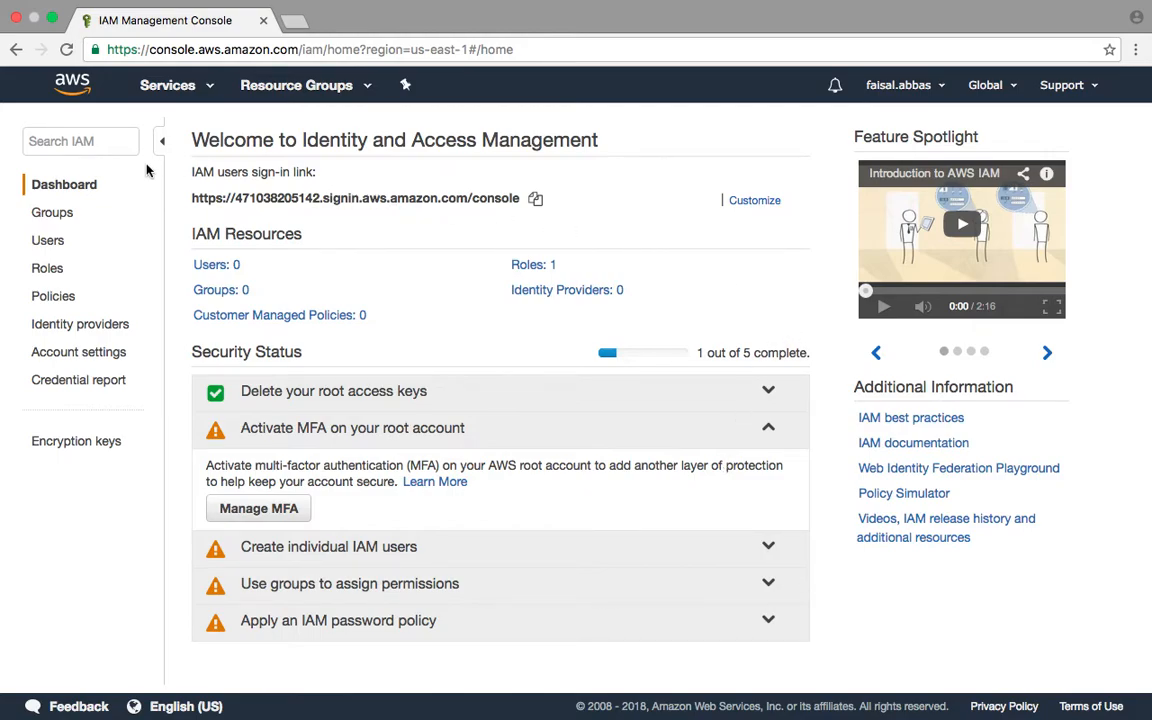
{"action": "left_click", "coordinate": [77, 193]}
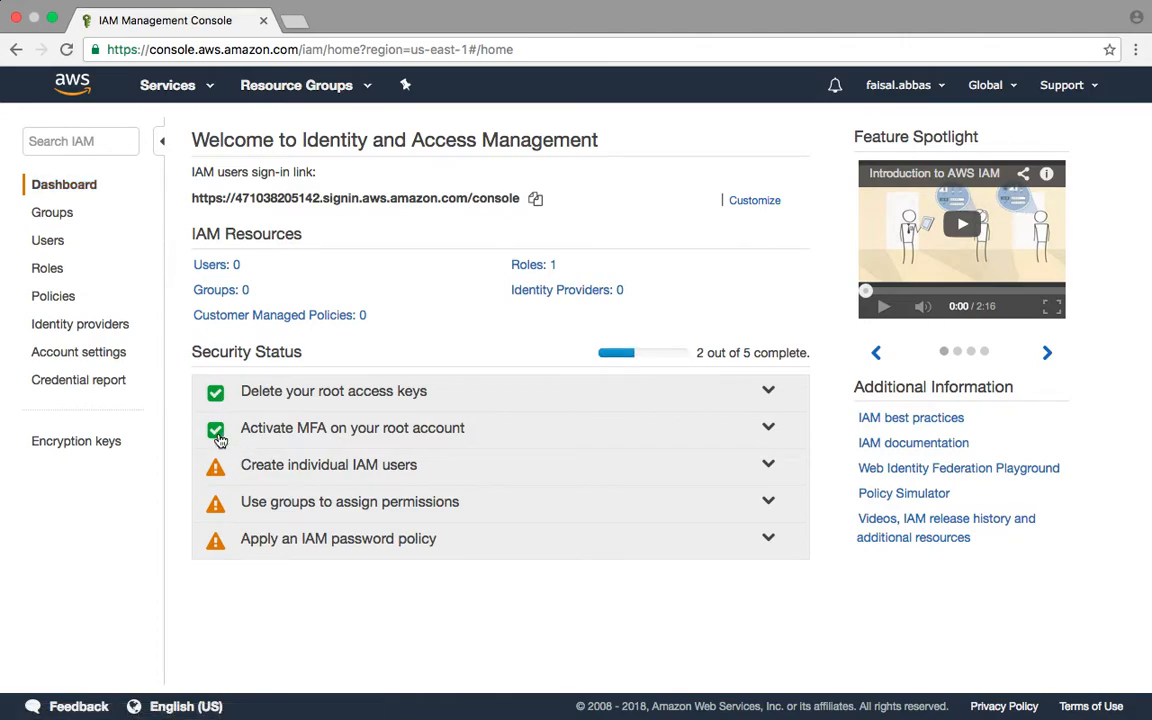
Step: Expand 'Create individual IAM users', go to Manage Users, and choose Add user
{"action": "left_click", "coordinate": [346, 476]}
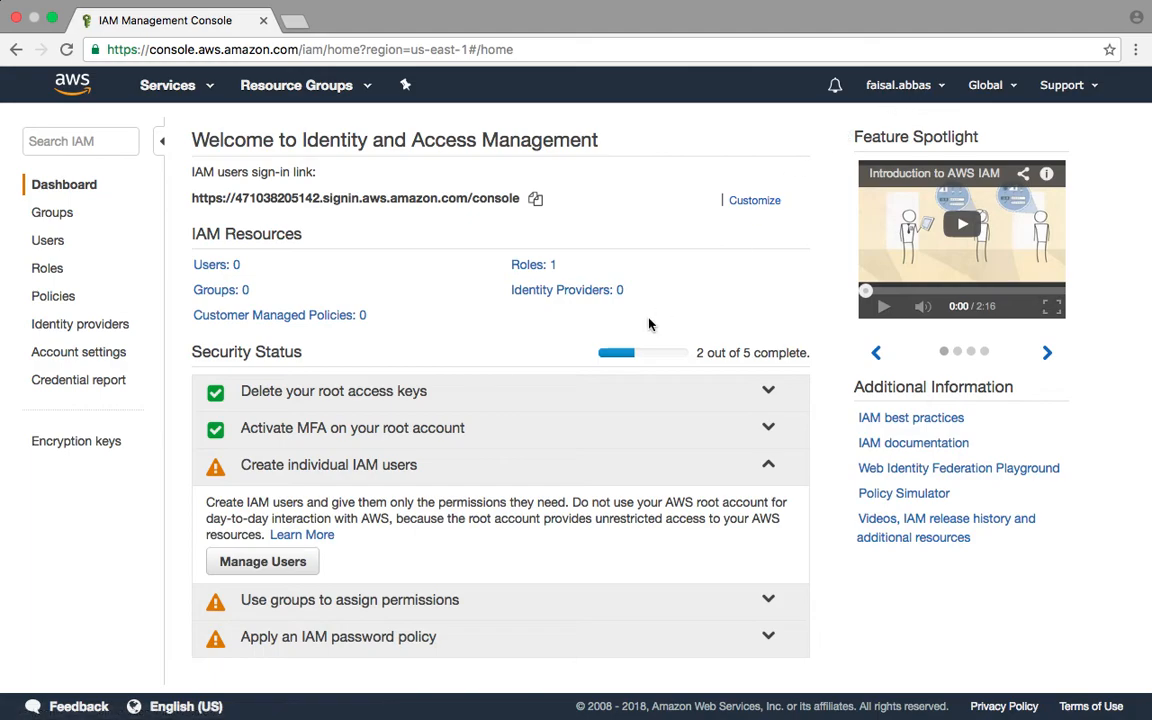
{"action": "left_click", "coordinate": [278, 562]}
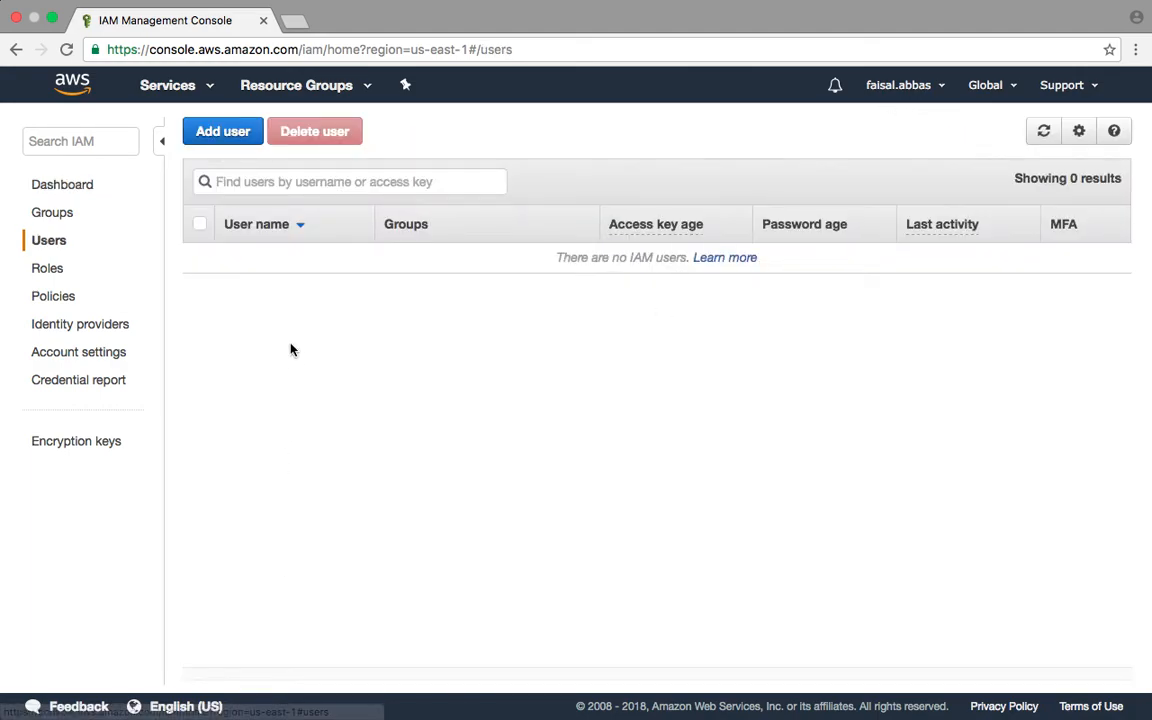
{"action": "left_click", "coordinate": [228, 138]}
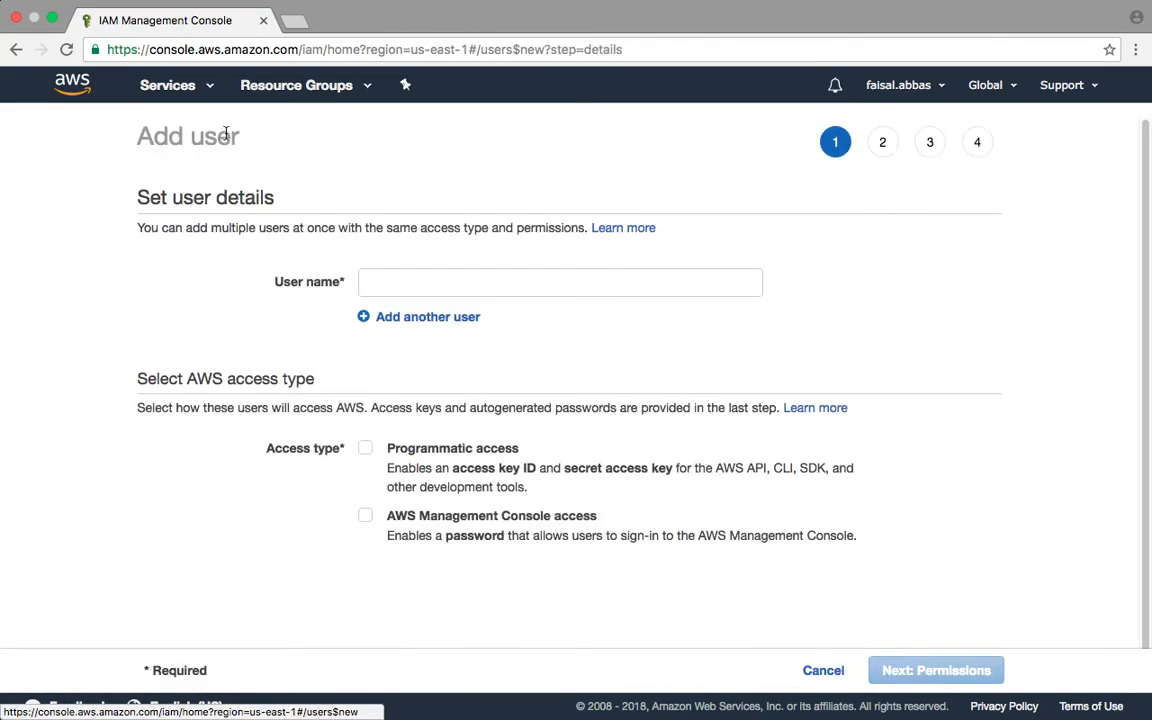
Step: Type the new user's user name into the User name field
{"action": "left_click", "coordinate": [398, 288]}
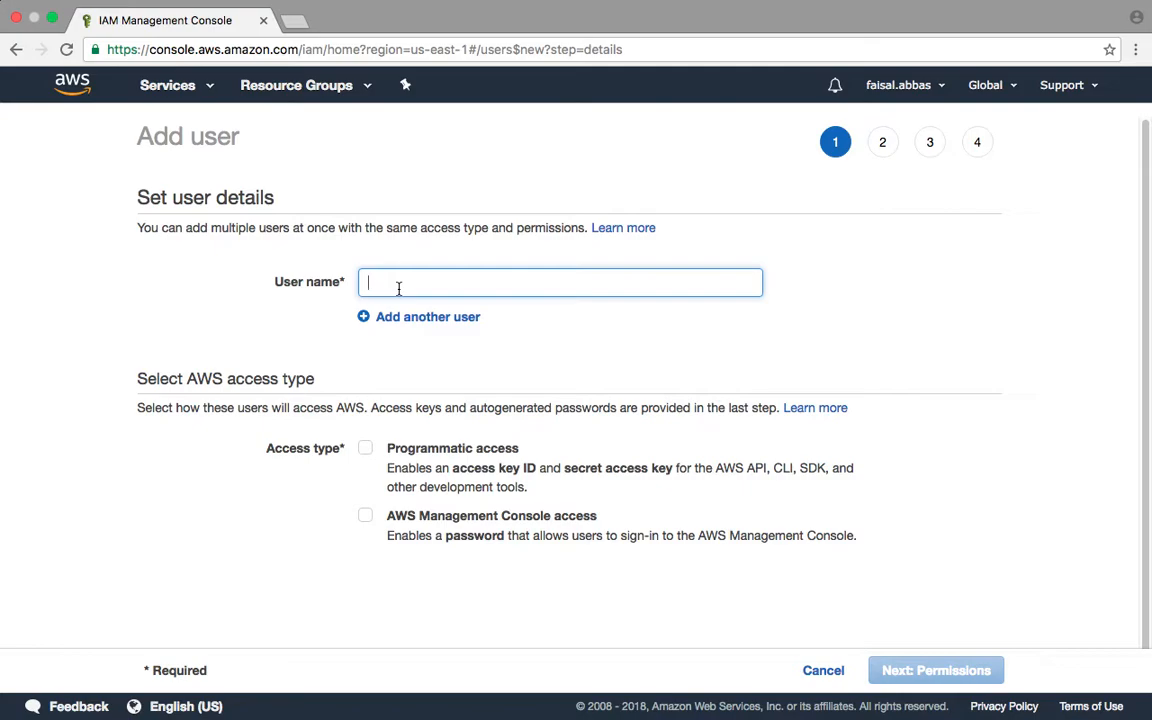
{"action": "type", "text": "fabbas"}
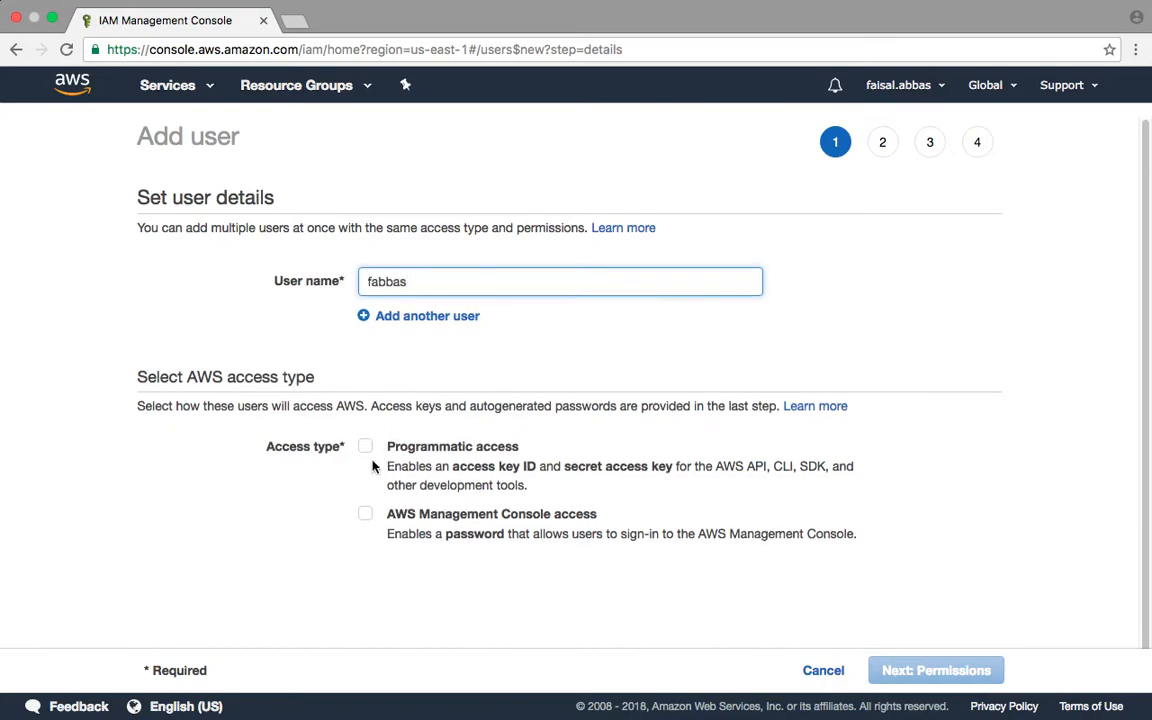
{"action": "scroll", "coordinate": [357, 447], "scroll_direction": "down", "scroll_amount": 1}
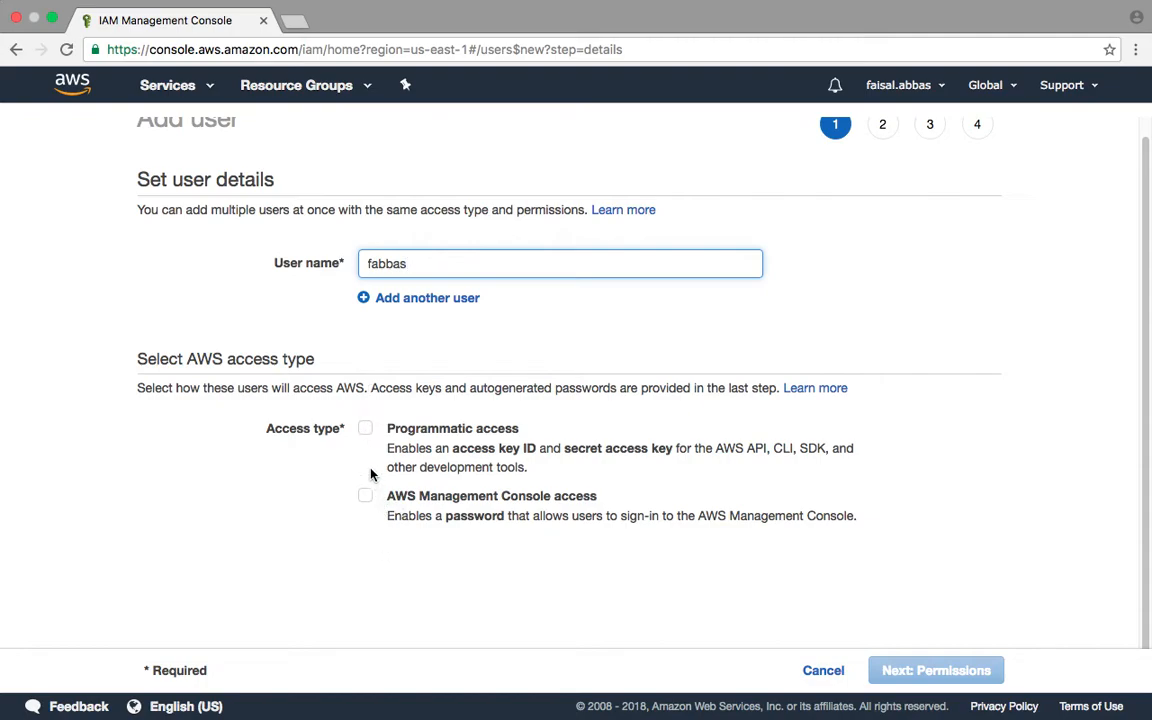
Step: Enable Programmatic access and AWS Management Console access, then continue to Next: Permissions
{"action": "left_click", "coordinate": [366, 430]}
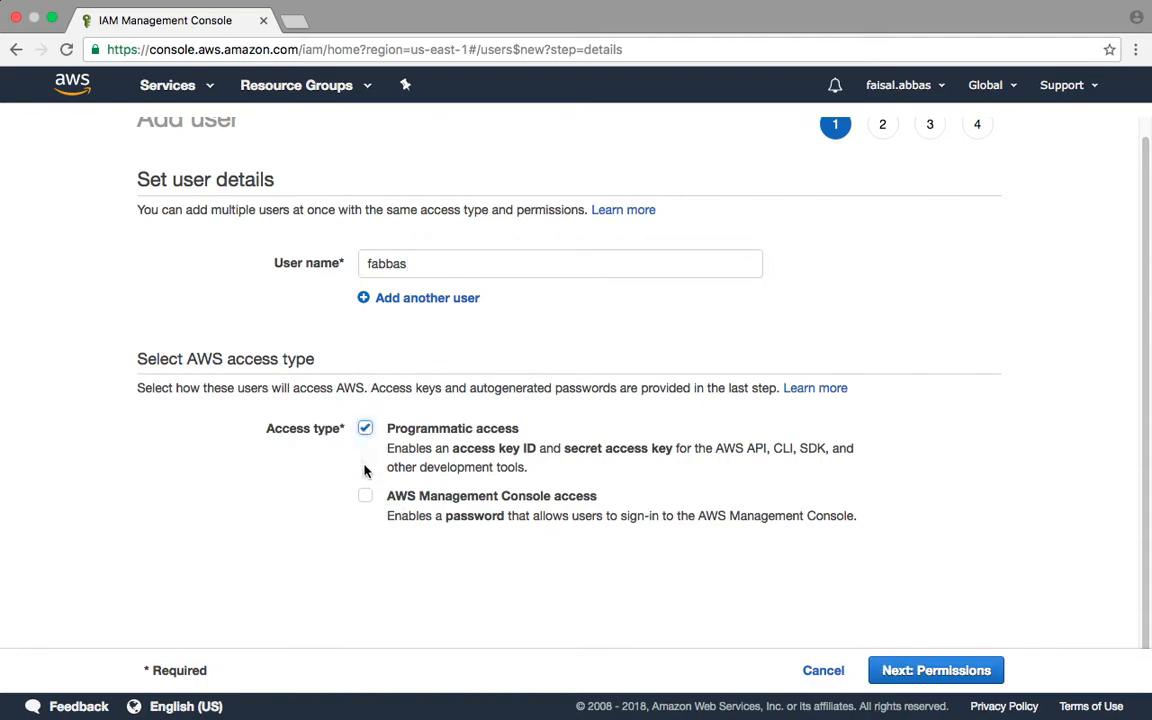
{"action": "left_click", "coordinate": [366, 499]}
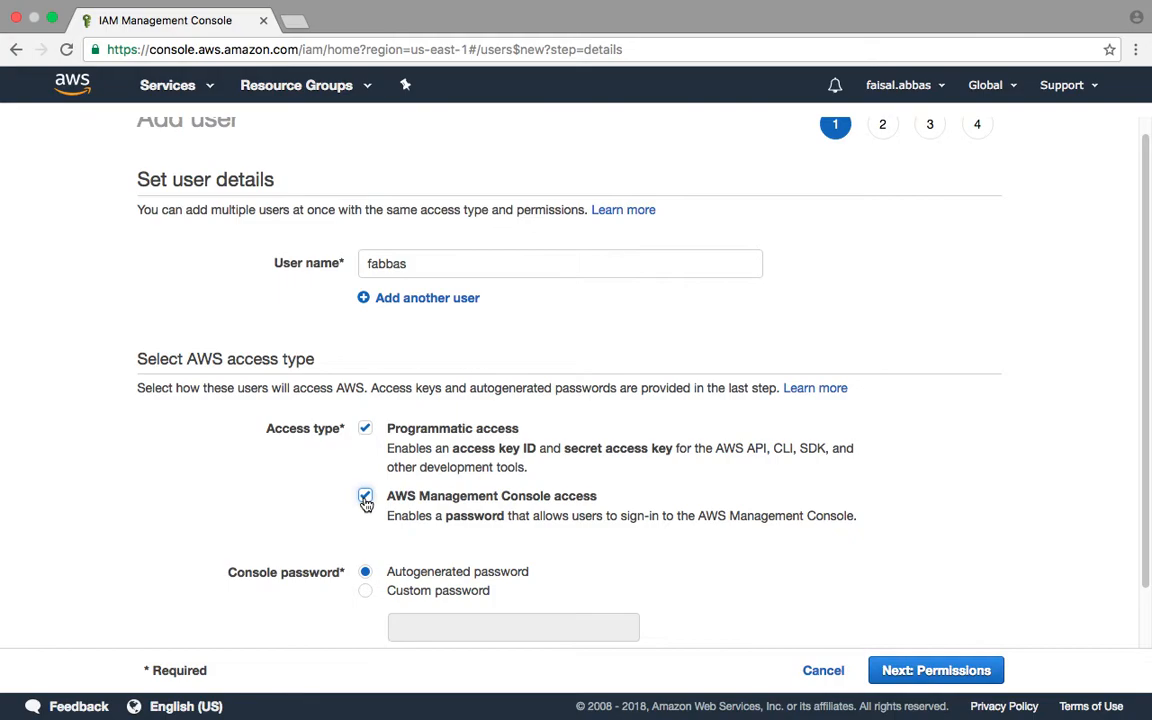
{"action": "scroll", "coordinate": [480, 514], "scroll_direction": "down", "scroll_amount": 2}
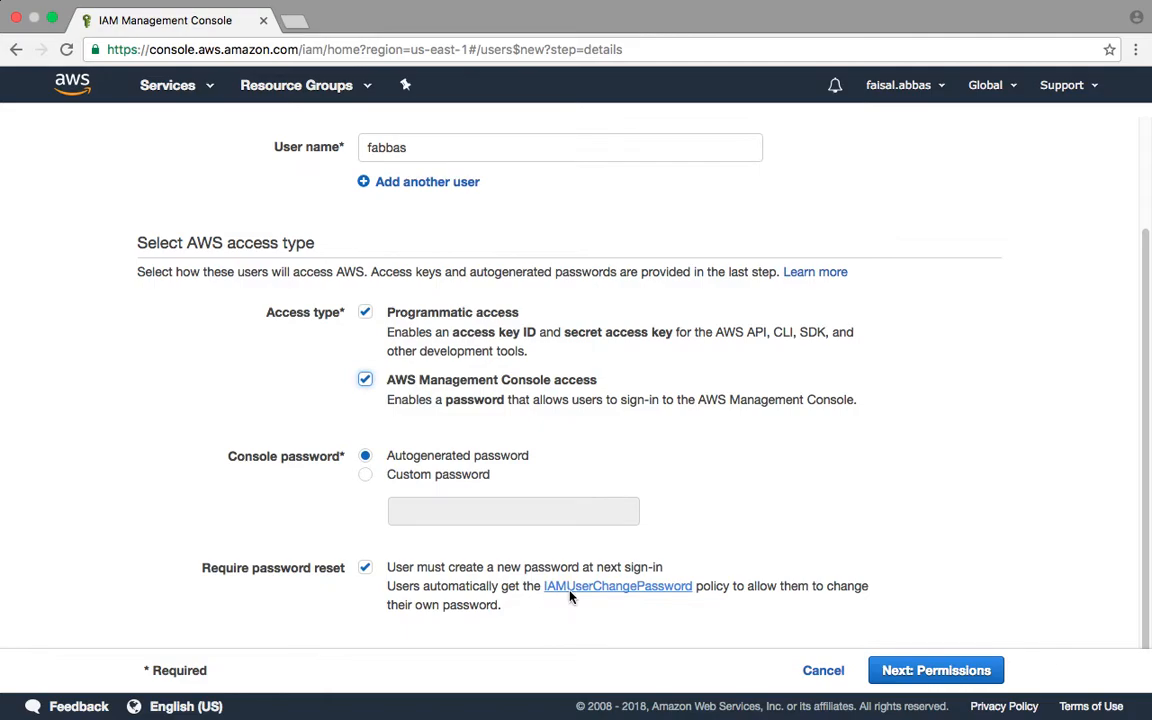
{"action": "left_click", "coordinate": [915, 672]}
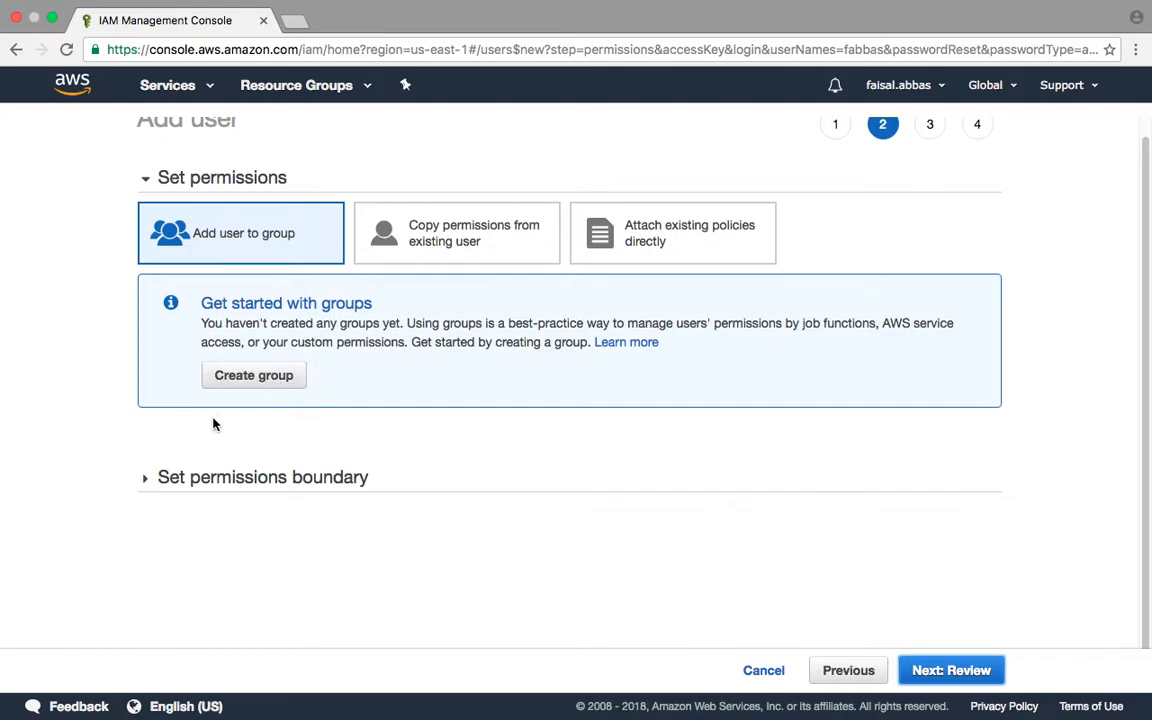
Step: Expand 'Set permissions boundary' and start creating a new group from the groups panel
{"action": "left_click", "coordinate": [145, 482]}
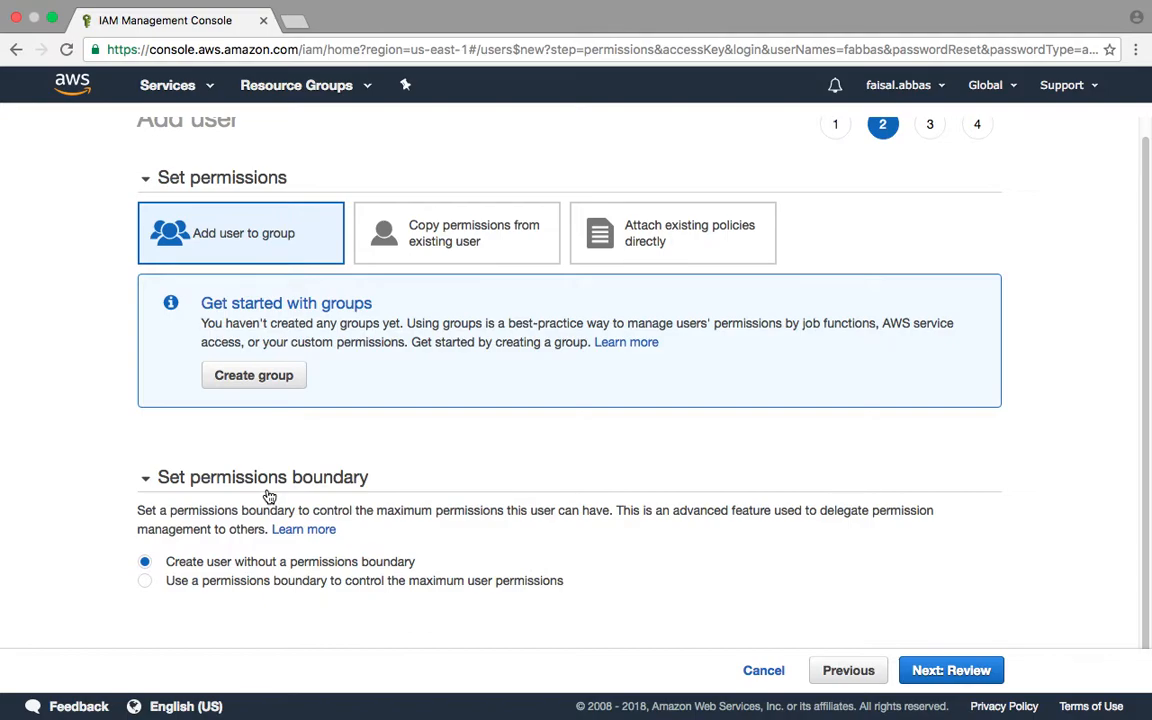
{"action": "left_click", "coordinate": [268, 379]}
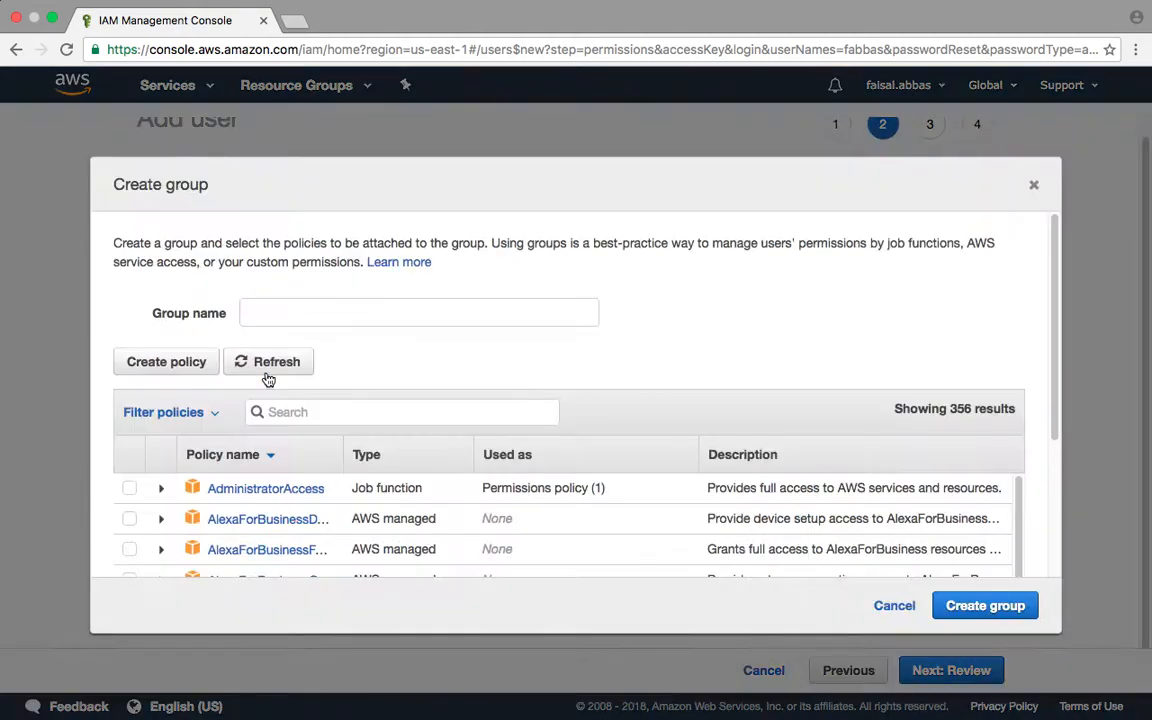
Step: Name the new group 'IEC_Admin' and scroll the 356-policy list back to AdministratorAccess
{"action": "left_click", "coordinate": [309, 314]}
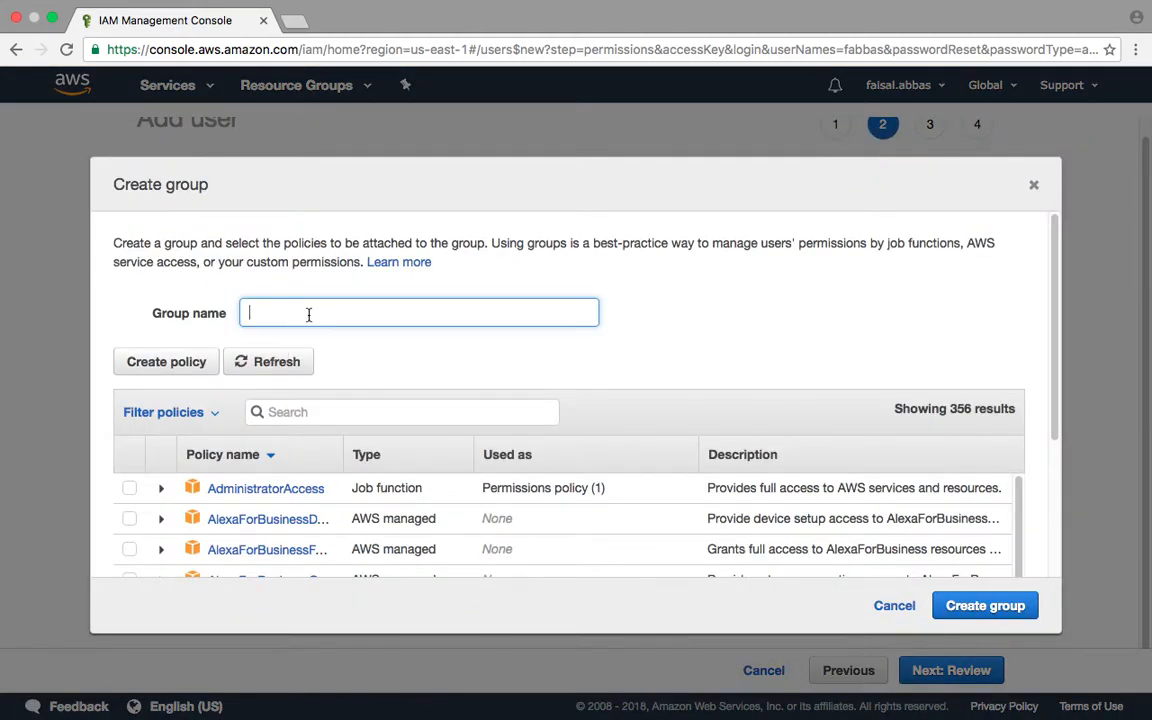
{"action": "type", "text": "IEC_Admin"}
{"action": "scroll", "coordinate": [422, 400], "scroll_direction": "down", "scroll_amount": 1}
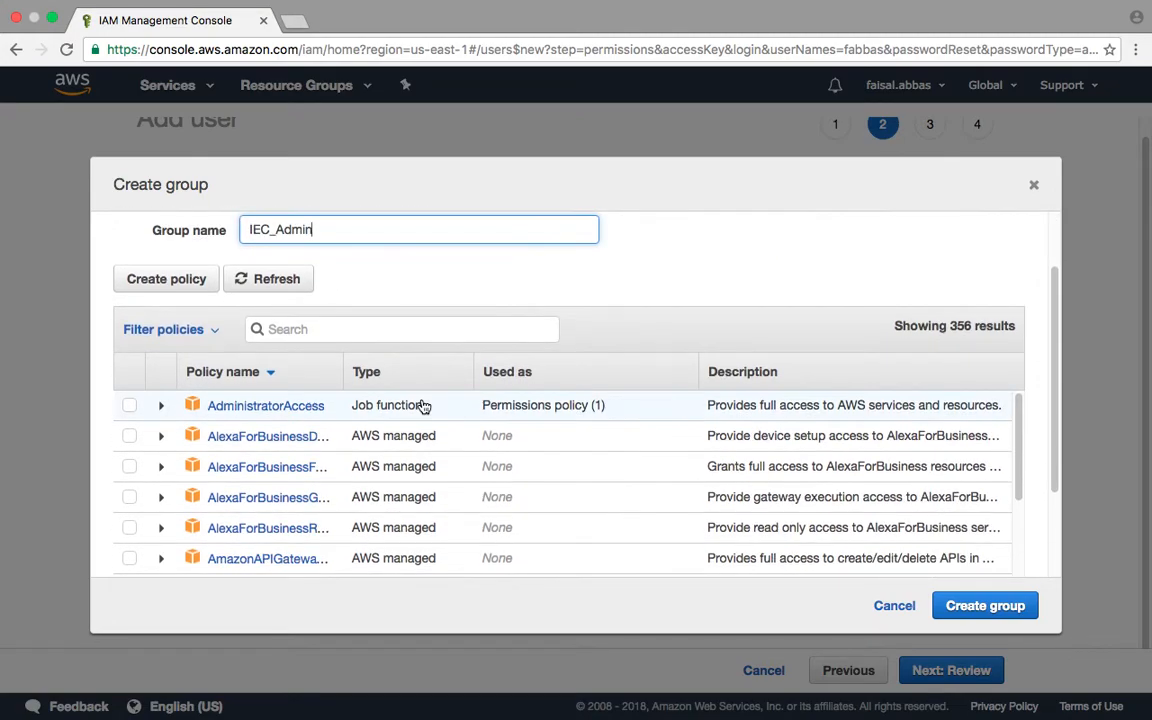
{"action": "scroll", "coordinate": [411, 392], "scroll_direction": "up", "scroll_amount": 2}
{"action": "scroll", "coordinate": [411, 392], "scroll_direction": "down", "scroll_amount": 2}
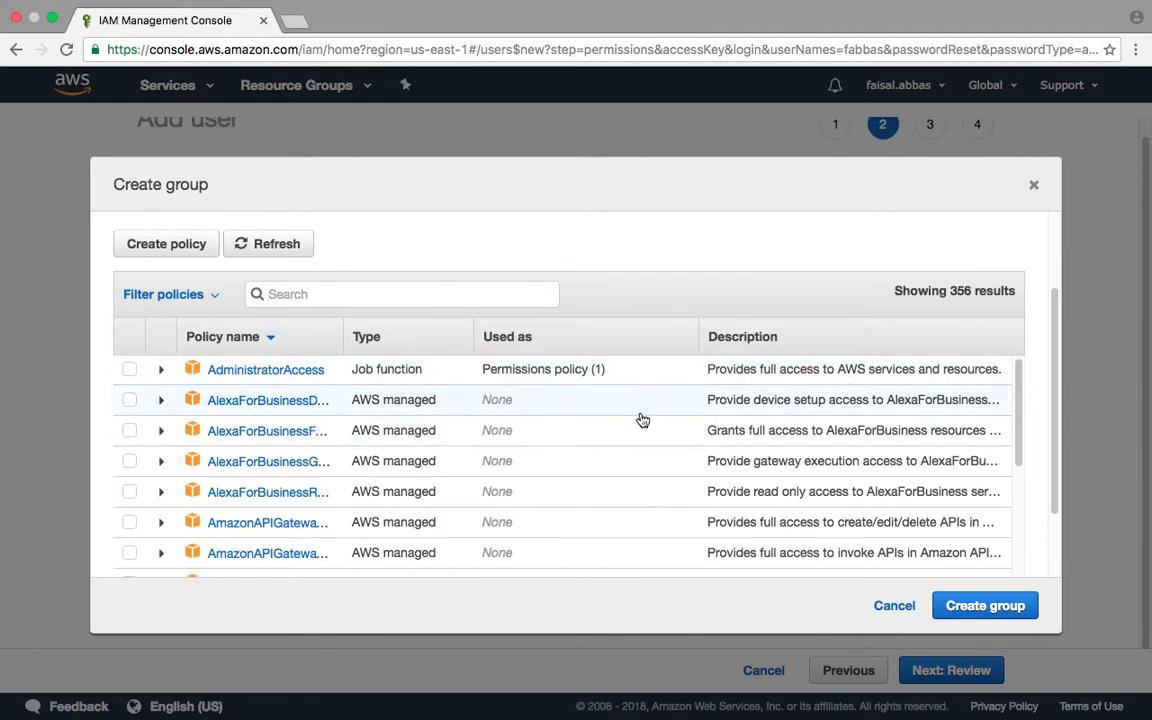
{"action": "scroll", "coordinate": [636, 418], "scroll_direction": "down", "scroll_amount": 5}
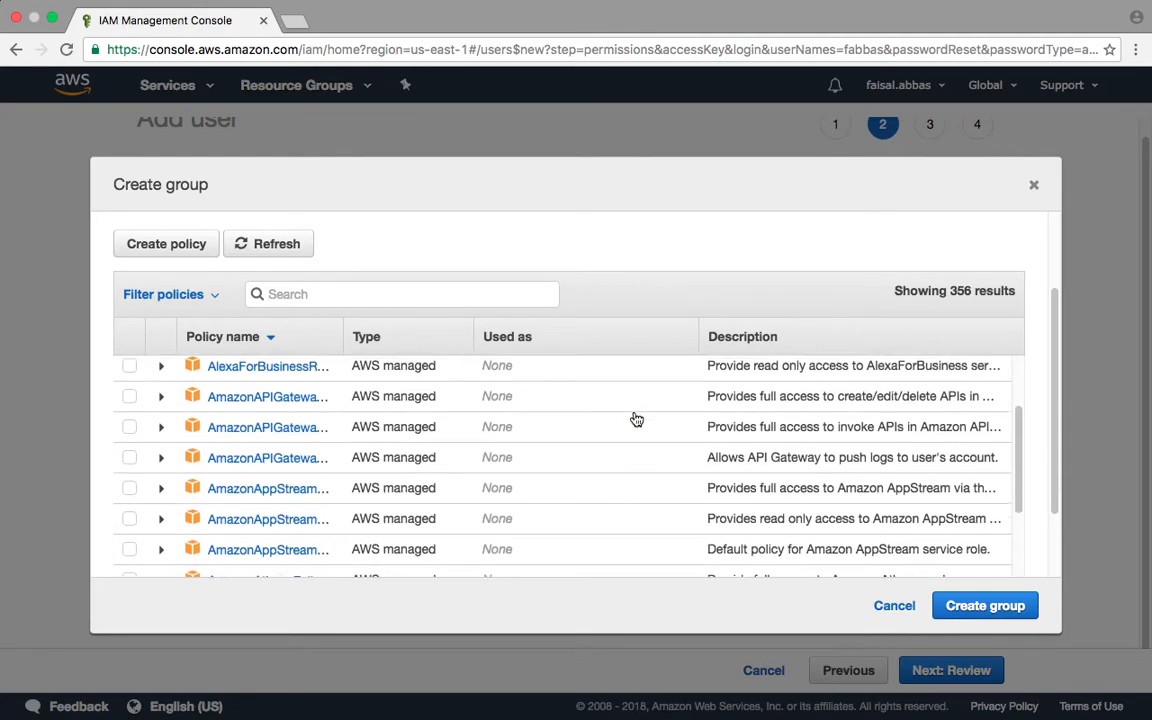
{"action": "scroll", "coordinate": [636, 418], "scroll_direction": "down", "scroll_amount": 4}
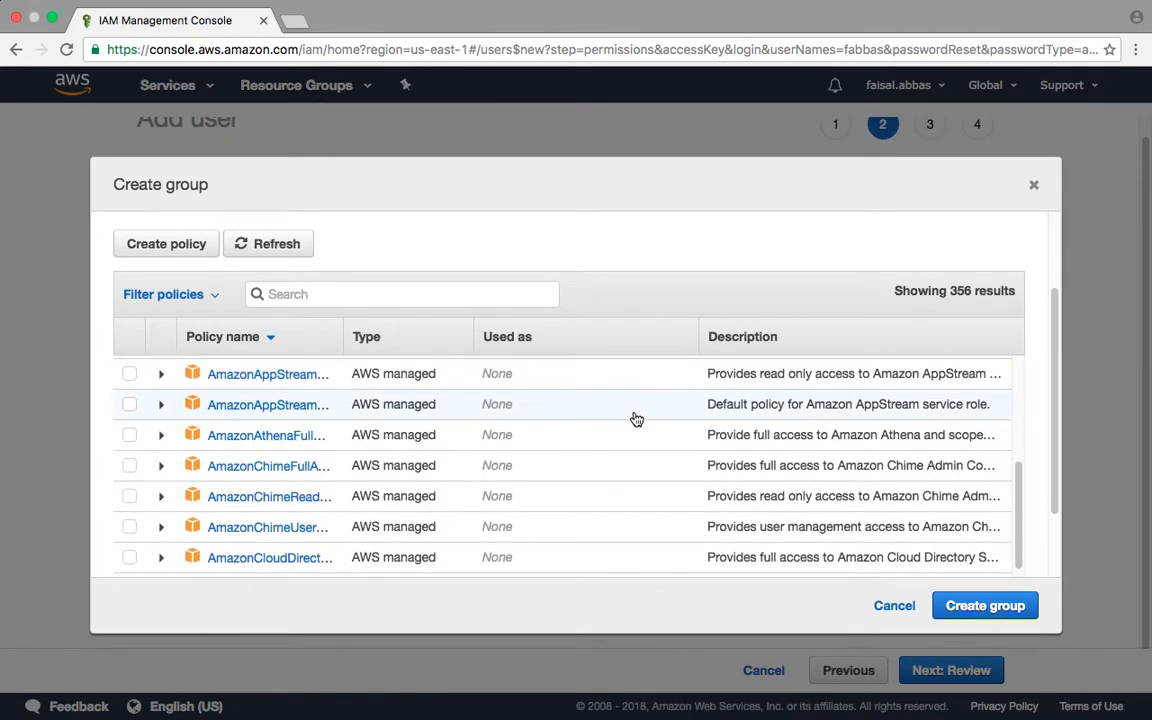
{"action": "scroll", "coordinate": [636, 418], "scroll_direction": "down", "scroll_amount": 2}
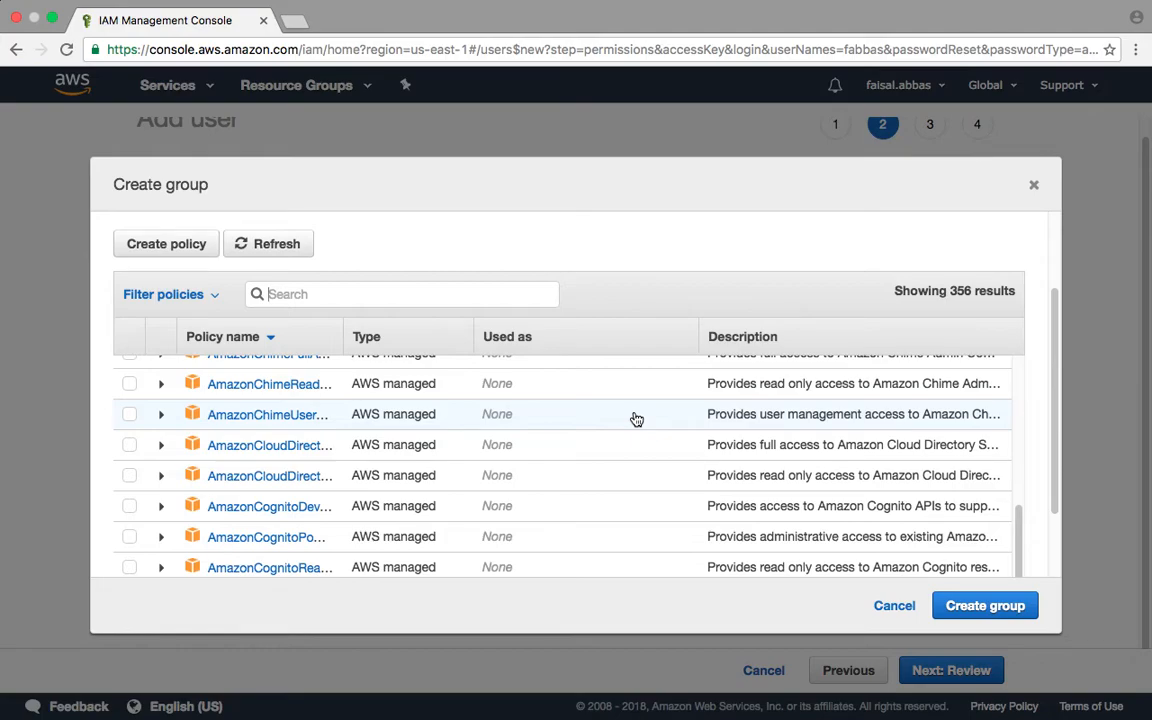
{"action": "scroll", "coordinate": [636, 418], "scroll_direction": "down", "scroll_amount": 1}
{"action": "scroll", "coordinate": [636, 418], "scroll_direction": "up", "scroll_amount": 5}
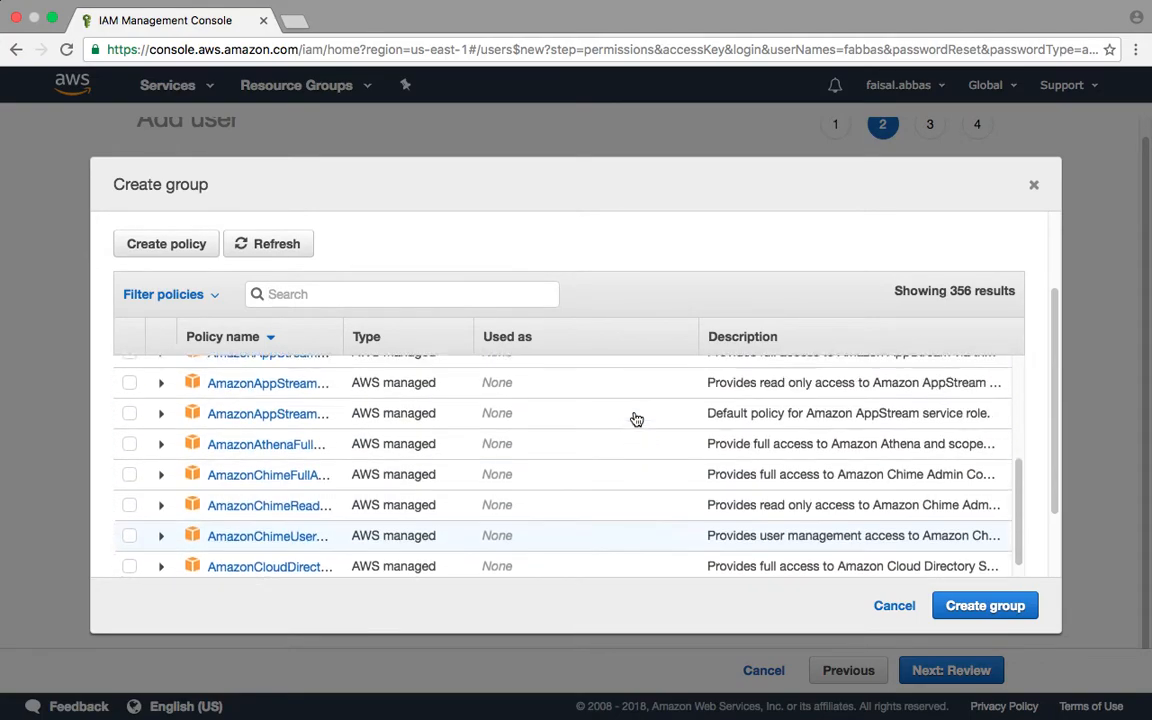
{"action": "scroll", "coordinate": [636, 418], "scroll_direction": "up", "scroll_amount": 5}
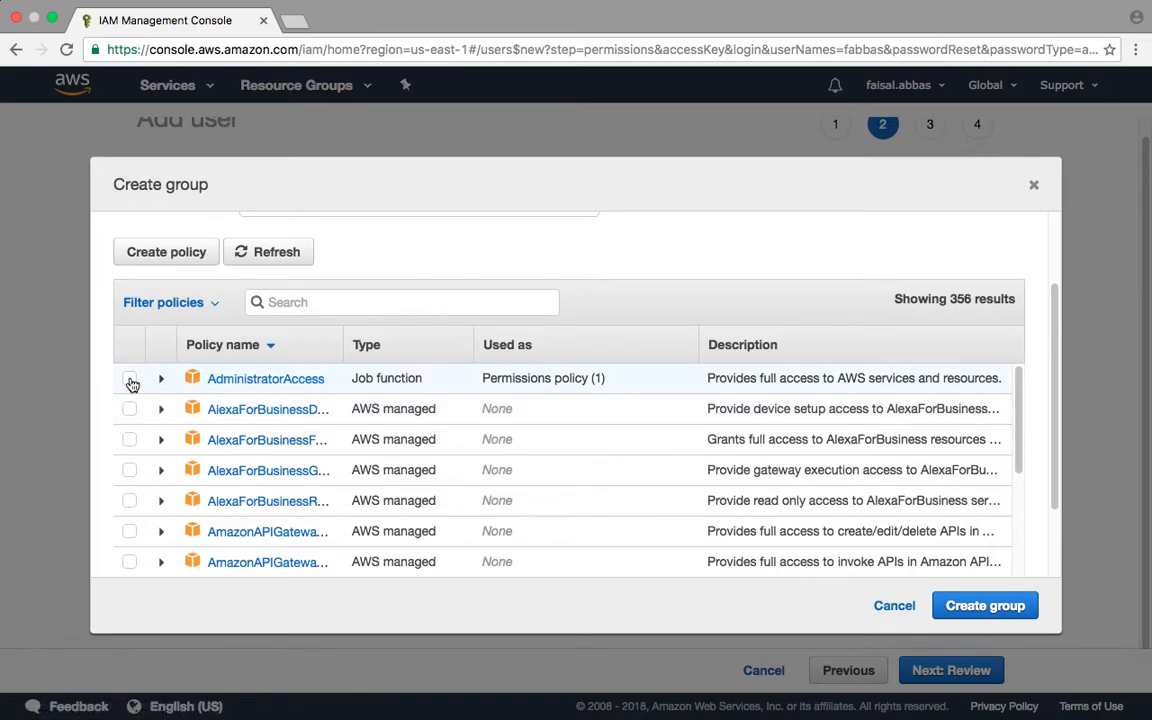
Step: Tick AdministratorAccess and expand its summary showing full access to all 142 services
{"action": "left_click", "coordinate": [130, 380]}
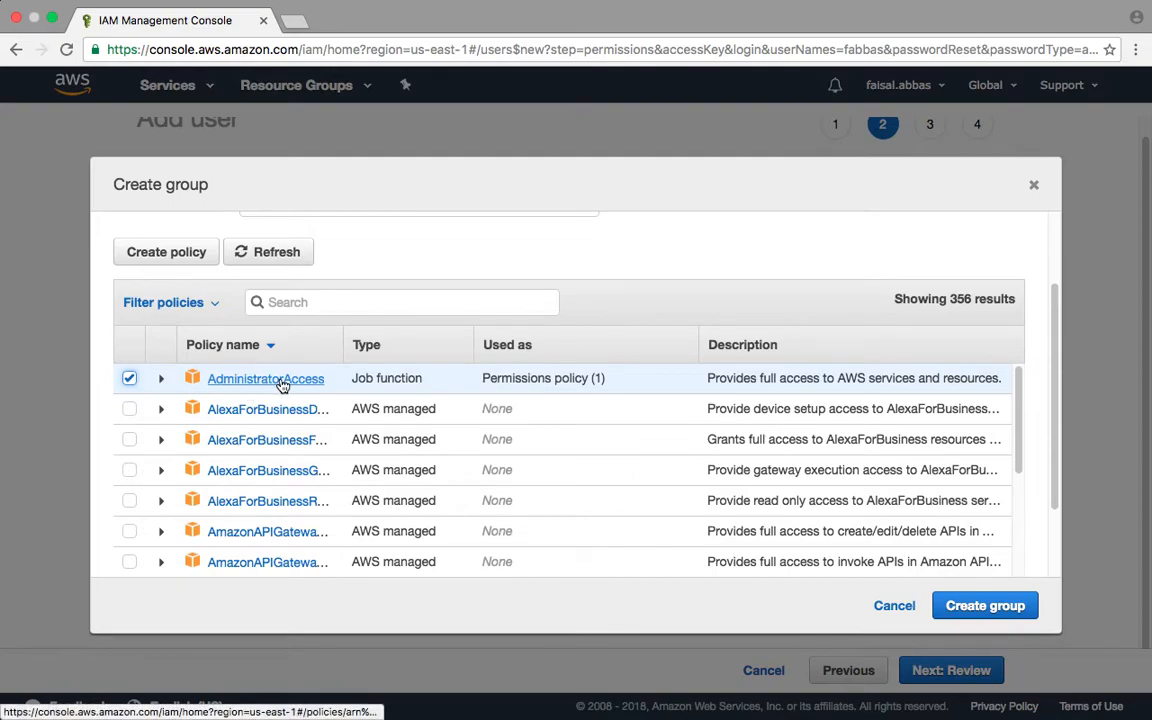
{"action": "left_click", "coordinate": [162, 380]}
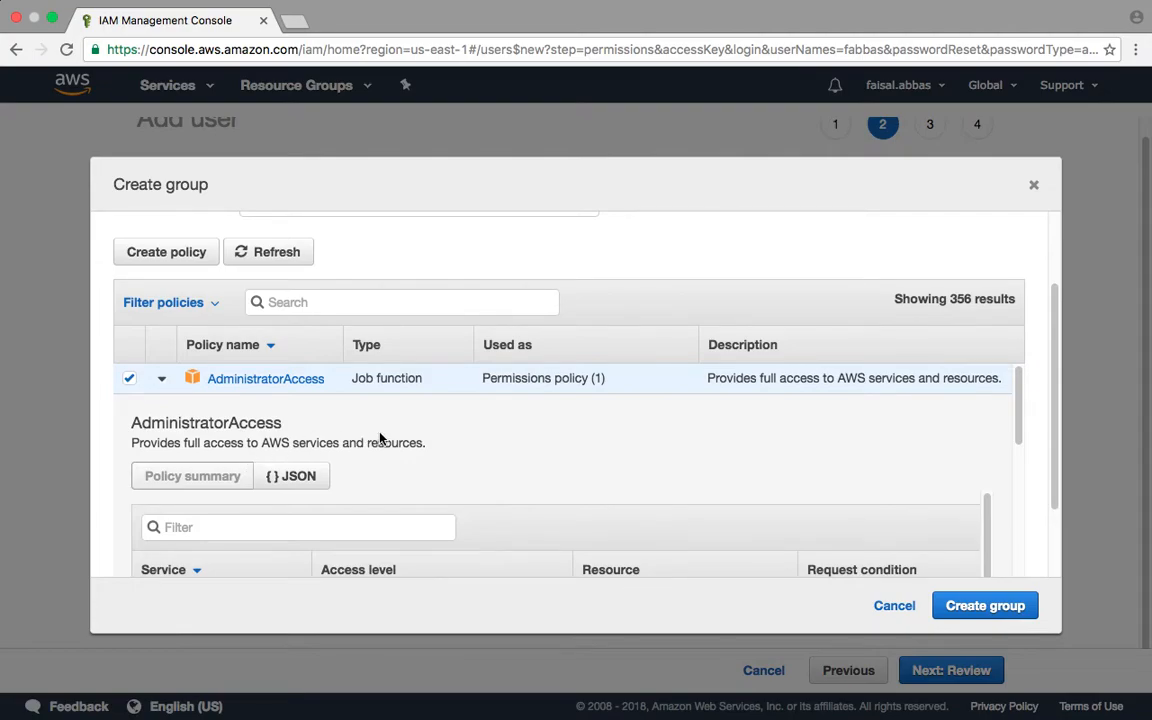
{"action": "scroll", "coordinate": [380, 438], "scroll_direction": "down", "scroll_amount": 1}
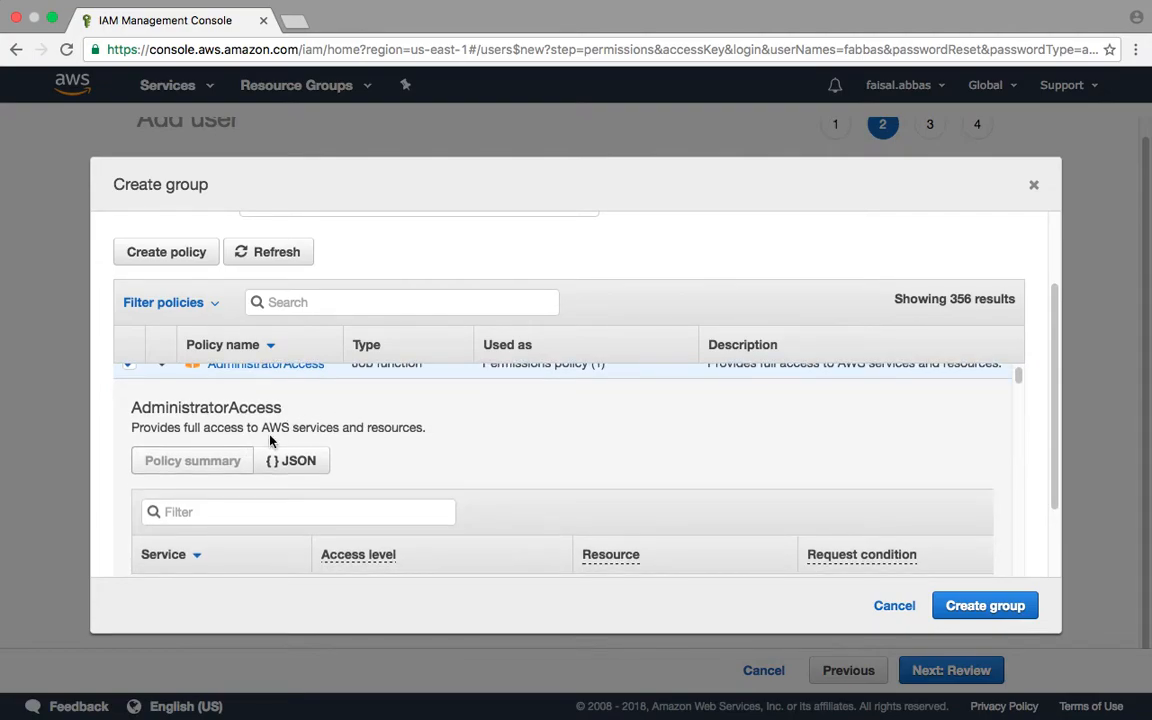
{"action": "scroll", "coordinate": [424, 444], "scroll_direction": "down", "scroll_amount": 2}
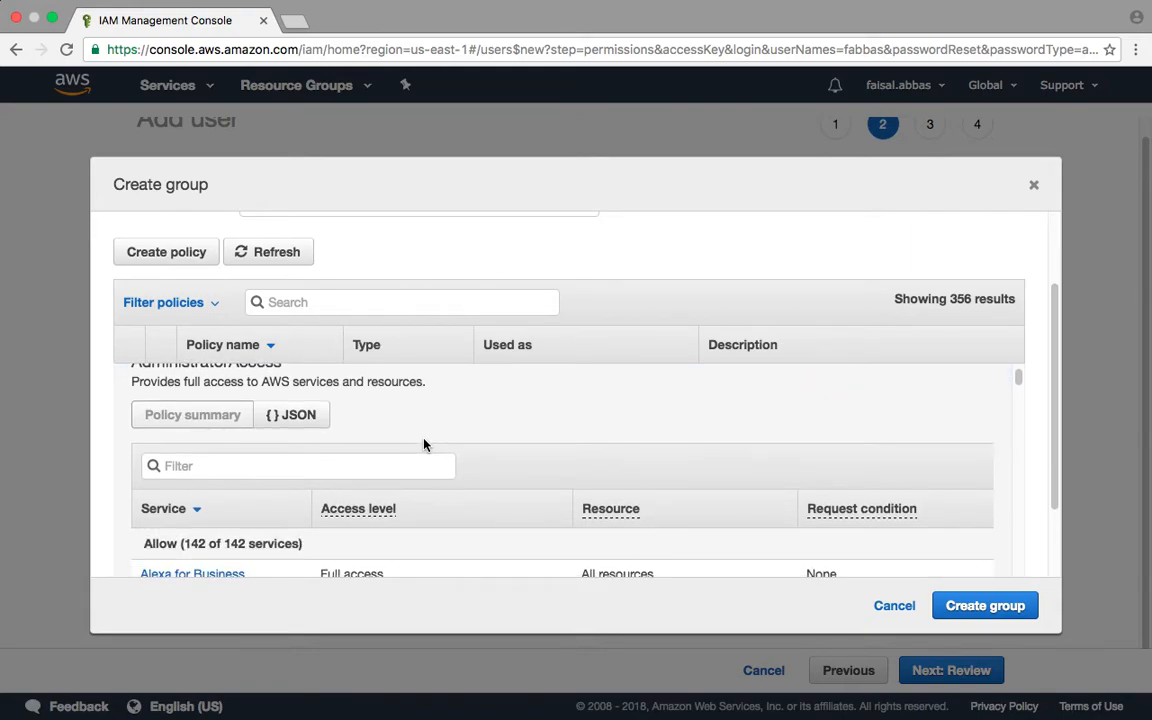
Step: Inspect the AdministratorAccess policy as a JSON document
{"action": "left_click", "coordinate": [309, 425]}
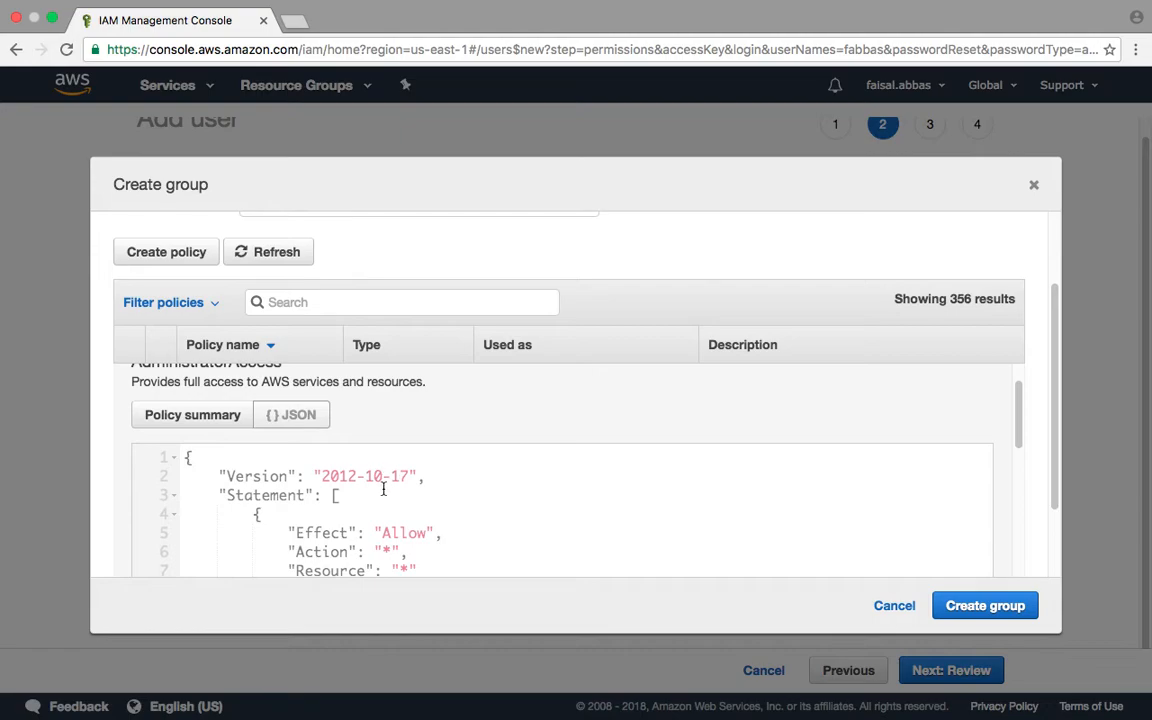
{"action": "scroll", "coordinate": [387, 519], "scroll_direction": "down", "scroll_amount": 1}
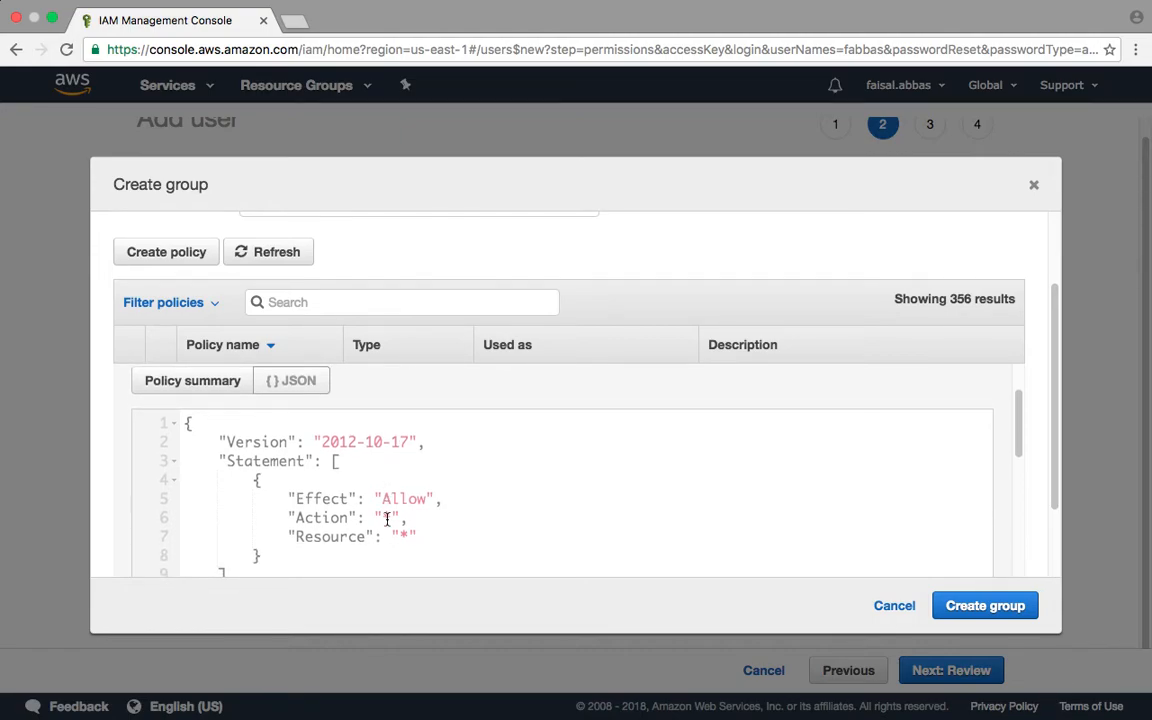
{"action": "scroll", "coordinate": [387, 519], "scroll_direction": "down", "scroll_amount": 1}
{"action": "scroll", "coordinate": [387, 519], "scroll_direction": "up", "scroll_amount": 1}
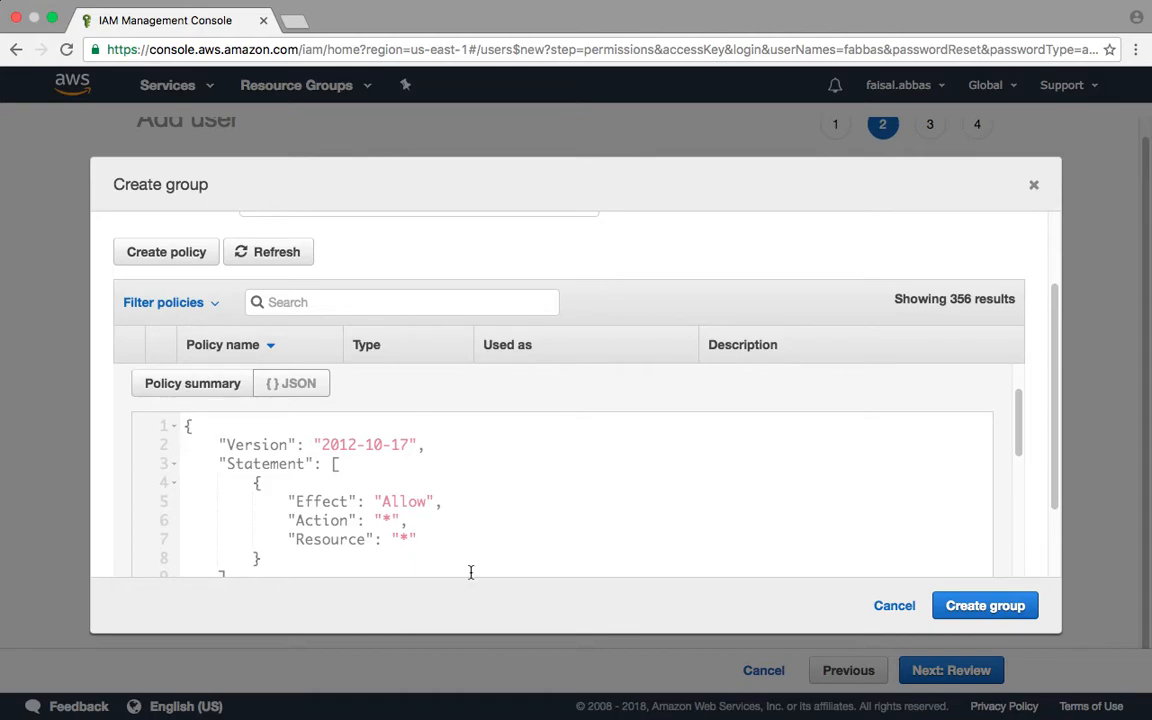
{"action": "scroll", "coordinate": [481, 514], "scroll_direction": "down", "scroll_amount": 1}
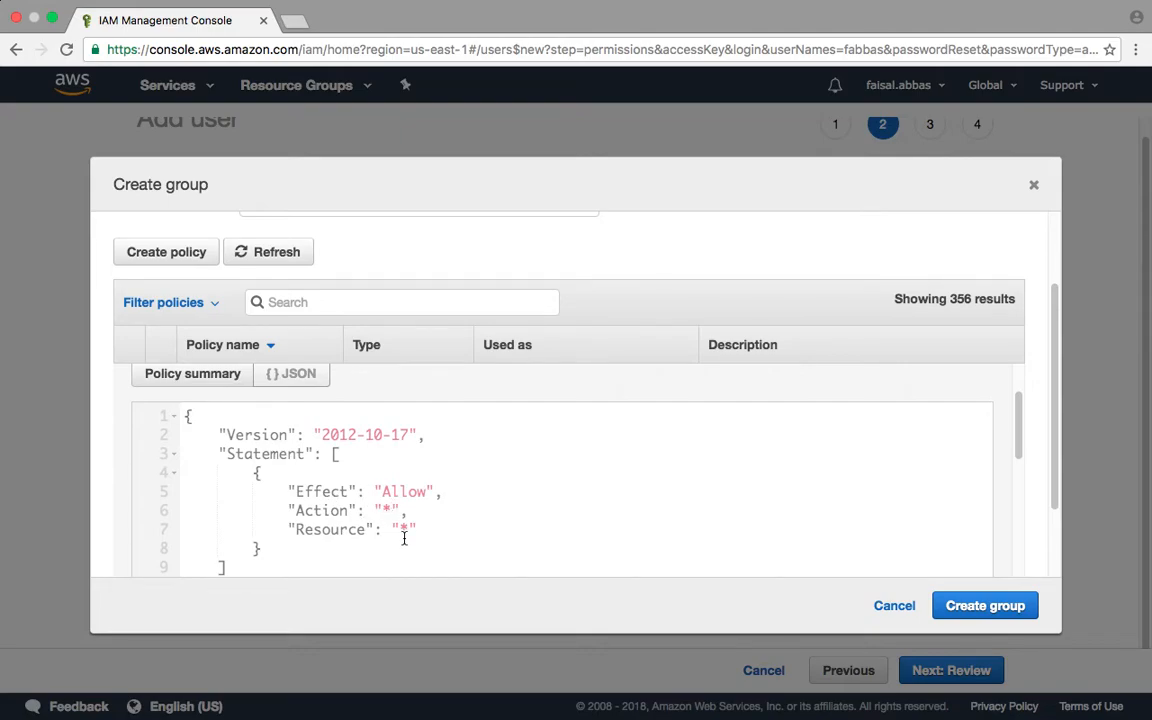
{"action": "scroll", "coordinate": [404, 538], "scroll_direction": "down", "scroll_amount": 2}
{"action": "scroll", "coordinate": [404, 538], "scroll_direction": "down", "scroll_amount": 3}
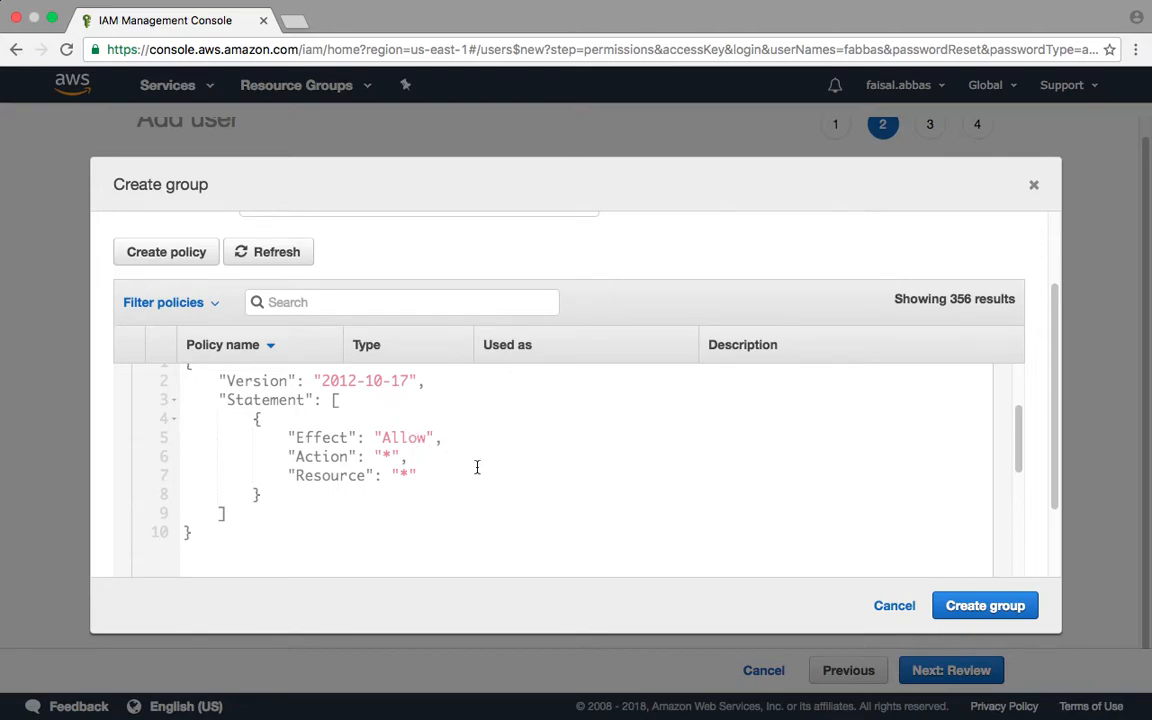
{"action": "scroll", "coordinate": [481, 470], "scroll_direction": "down", "scroll_amount": 4}
{"action": "scroll", "coordinate": [483, 472], "scroll_direction": "up", "scroll_amount": 5}
{"action": "scroll", "coordinate": [483, 476], "scroll_direction": "up", "scroll_amount": 1}
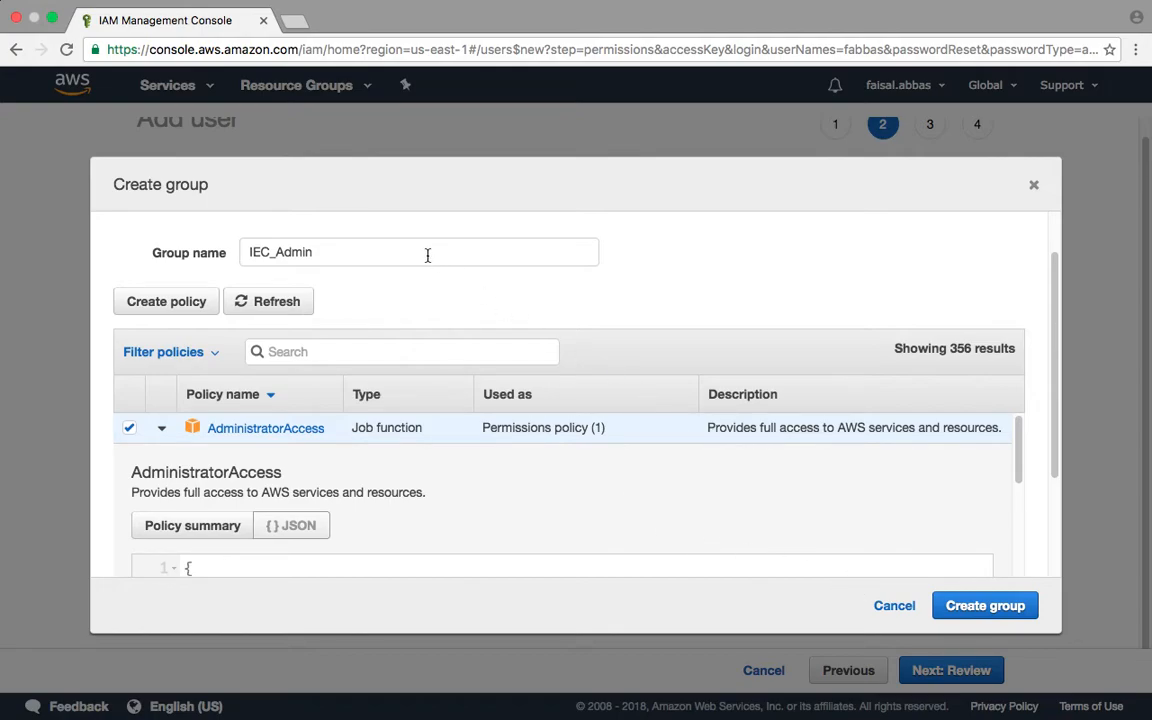
Step: Rename the group to 'IEC_Admin_Full_Access' and create it
{"action": "left_click", "coordinate": [373, 250]}
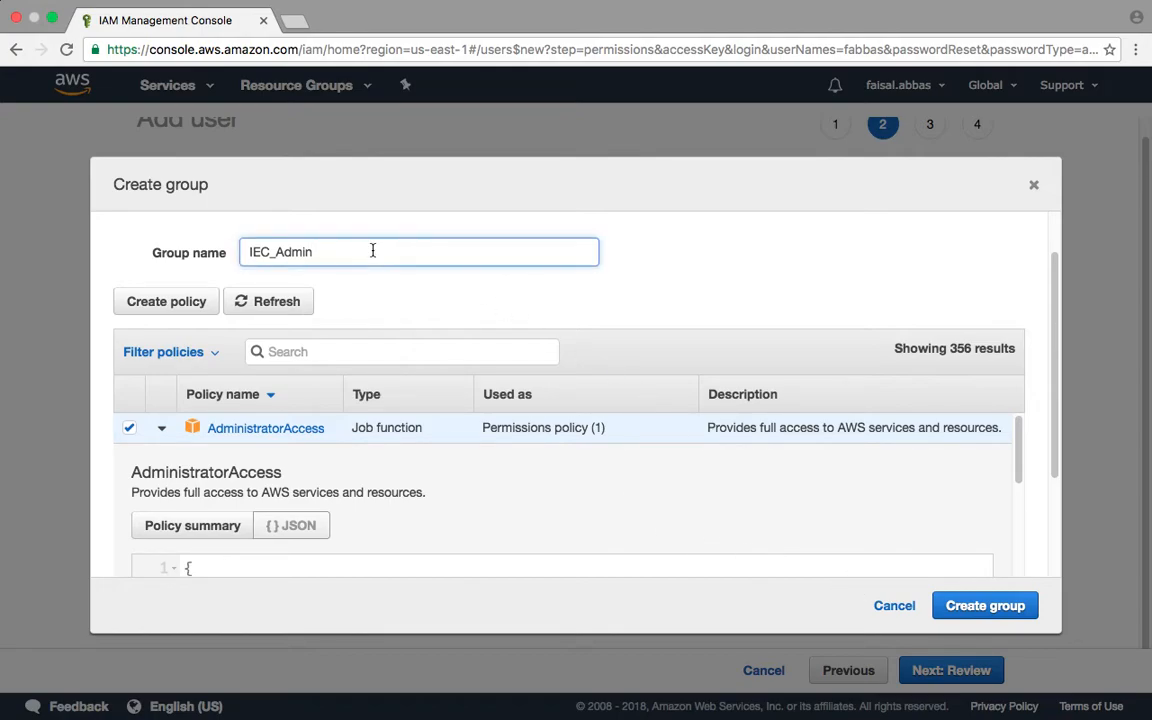
{"action": "type", "text": "_Full_Access"}
{"action": "left_click", "coordinate": [985, 606]}
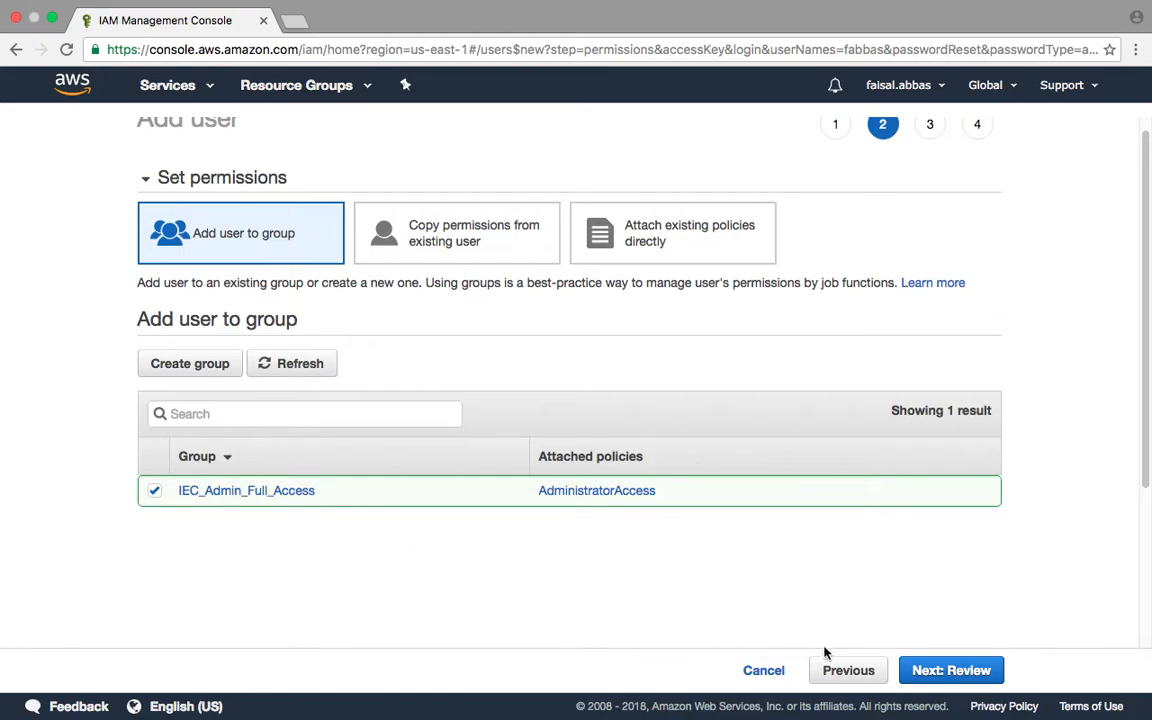
Step: Move the Add user wizard on to its Review step
{"action": "left_click", "coordinate": [942, 671]}
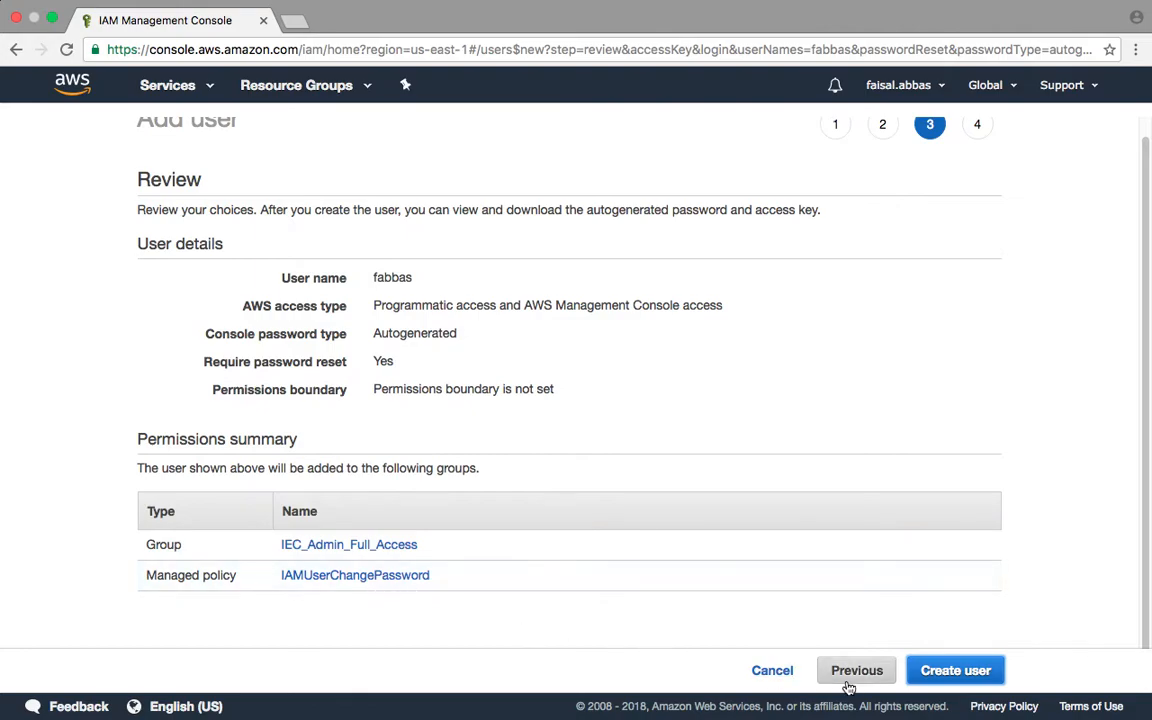
Step: Create the user, download credentials.csv, and show the generated console password
{"action": "left_click", "coordinate": [955, 671]}
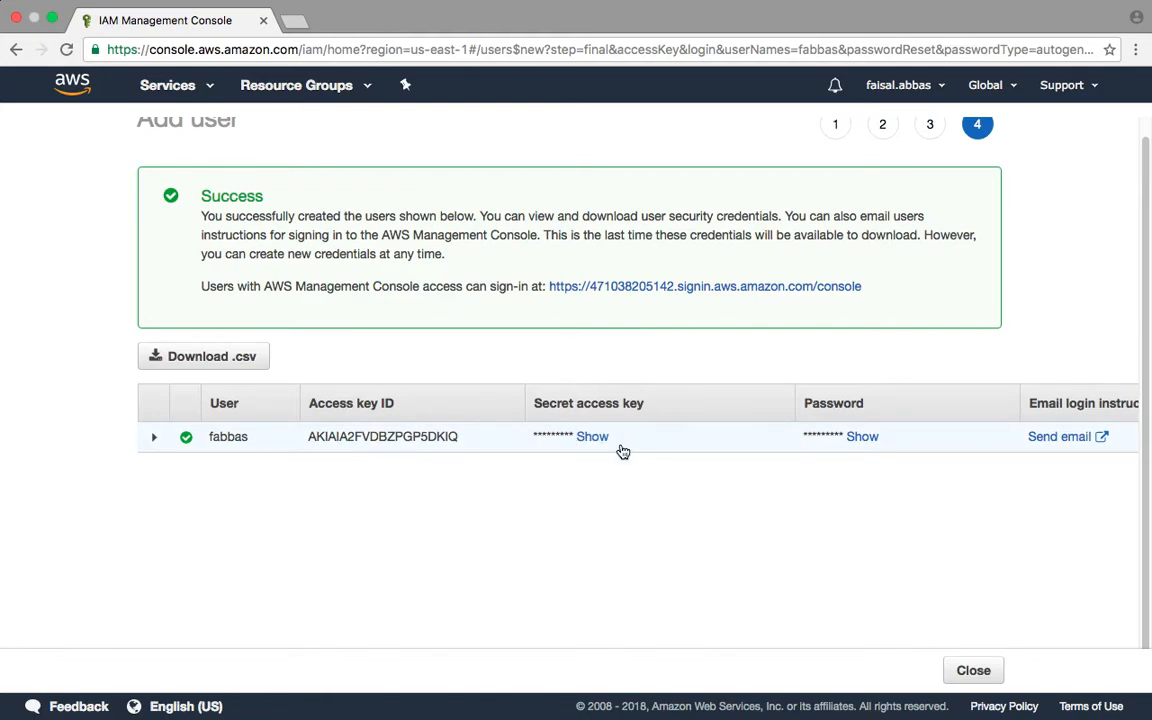
{"action": "left_click", "coordinate": [229, 360]}
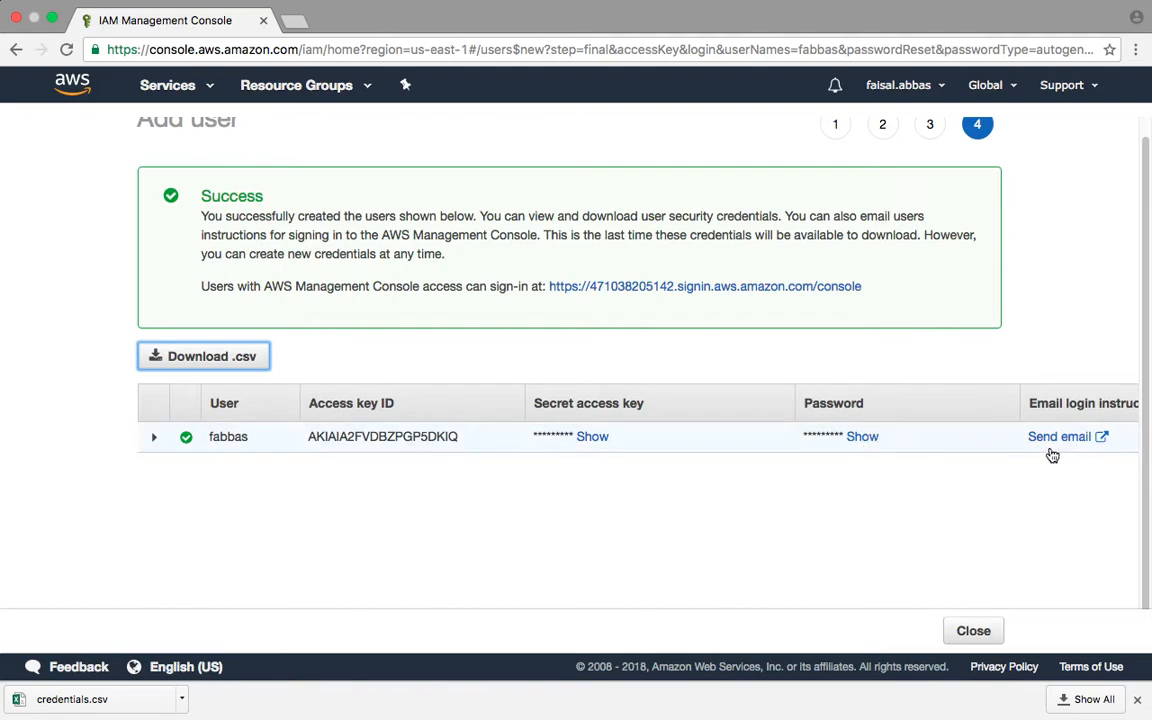
{"action": "left_click", "coordinate": [862, 437]}
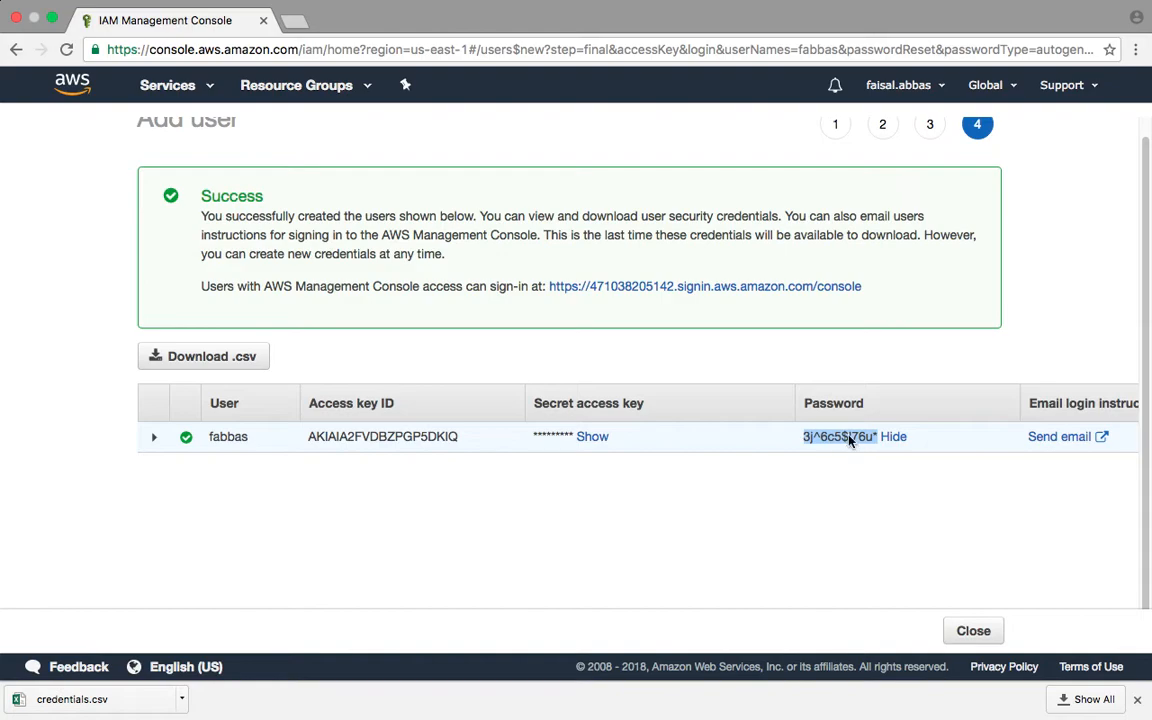
Step: Copy the revealed console password into the Notes note
{"action": "right_click", "coordinate": [855, 438]}
{"action": "left_click", "coordinate": [878, 470]}
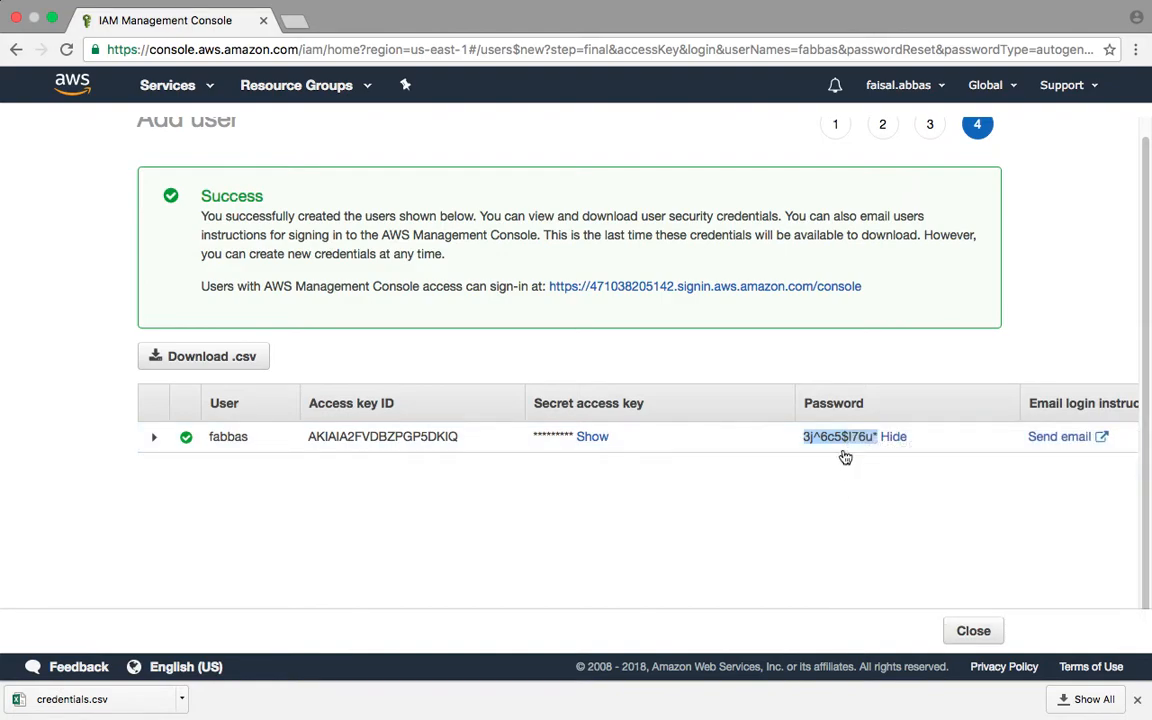
{"action": "key", "text": "super+Tab"}
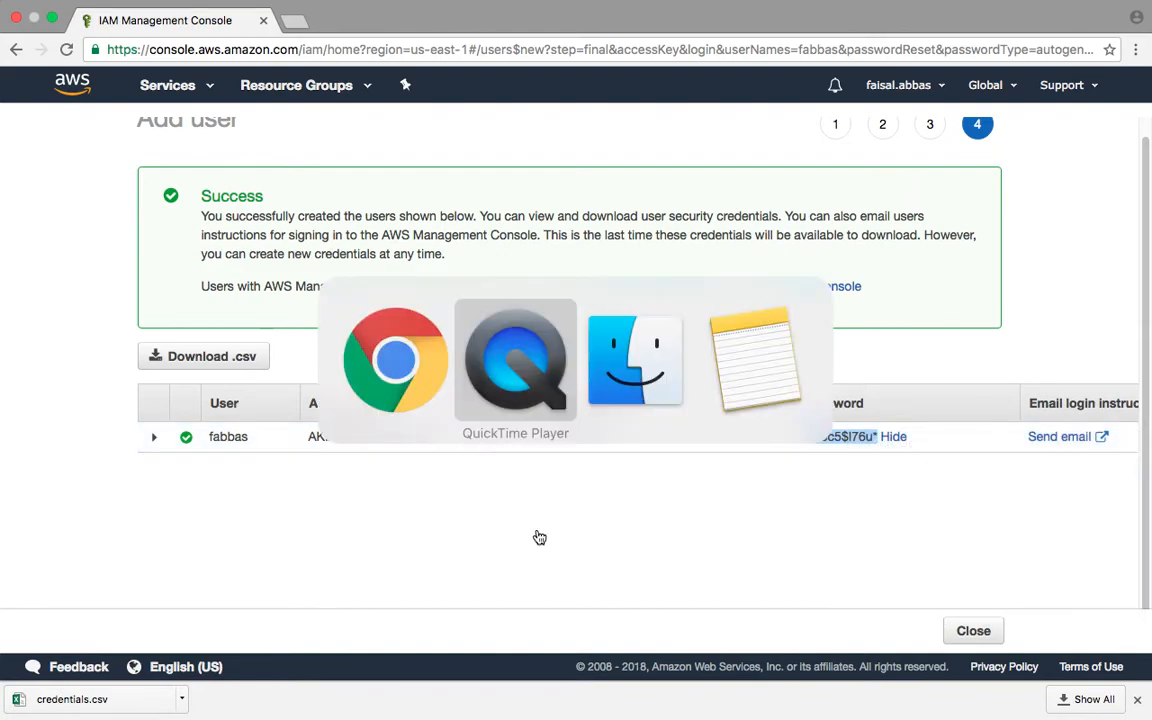
{"action": "key", "text": "super+Tab"}
{"action": "key", "text": "super+Tab"}
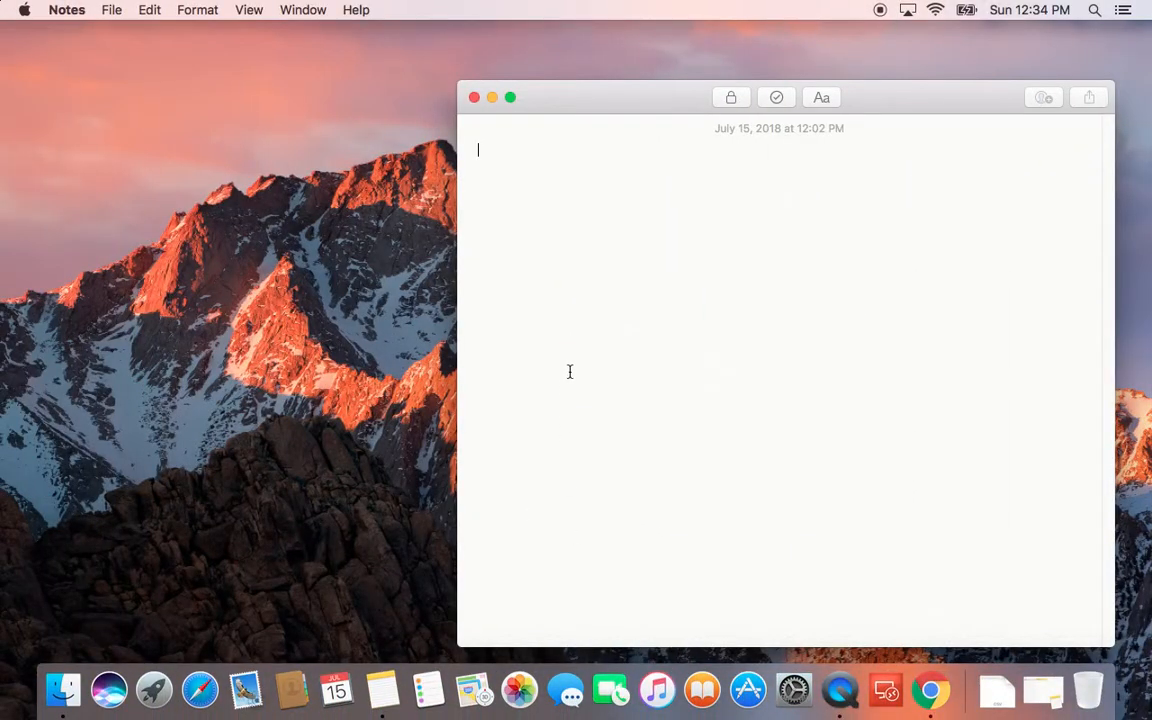
{"action": "right_click", "coordinate": [569, 373]}
{"action": "left_click", "coordinate": [596, 410]}
{"action": "key", "text": "super+Tab"}
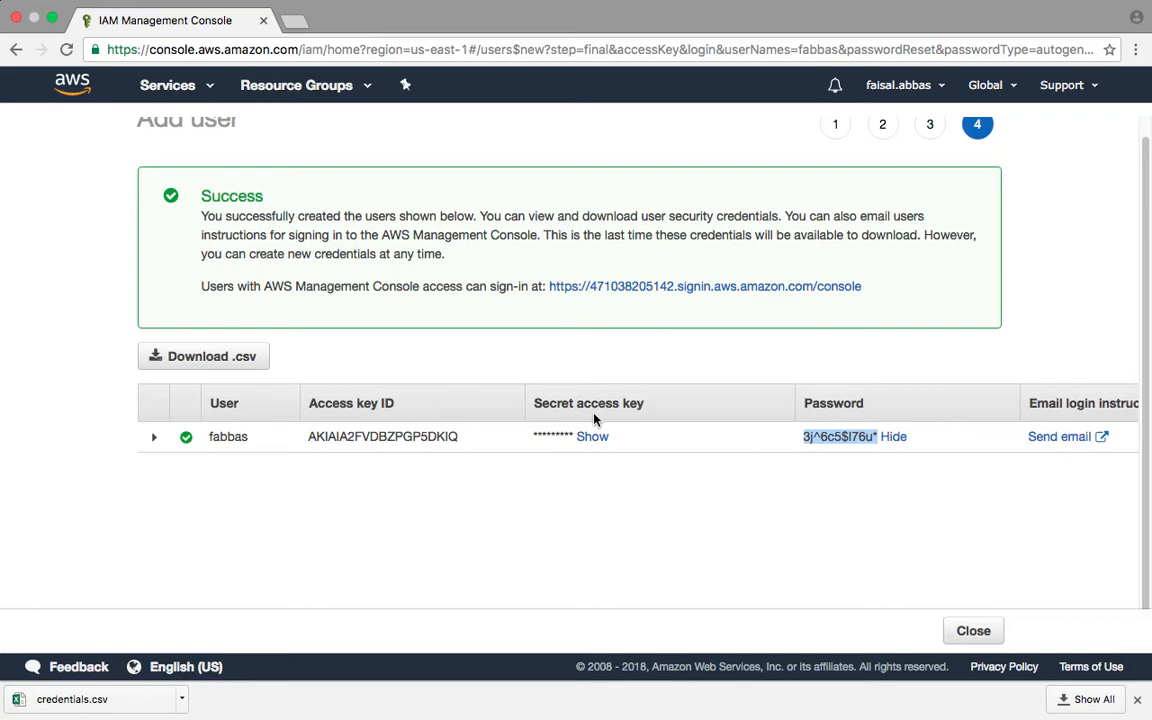
Step: Reveal the secret access key and paste it on a new line in the note
{"action": "left_click", "coordinate": [594, 437]}
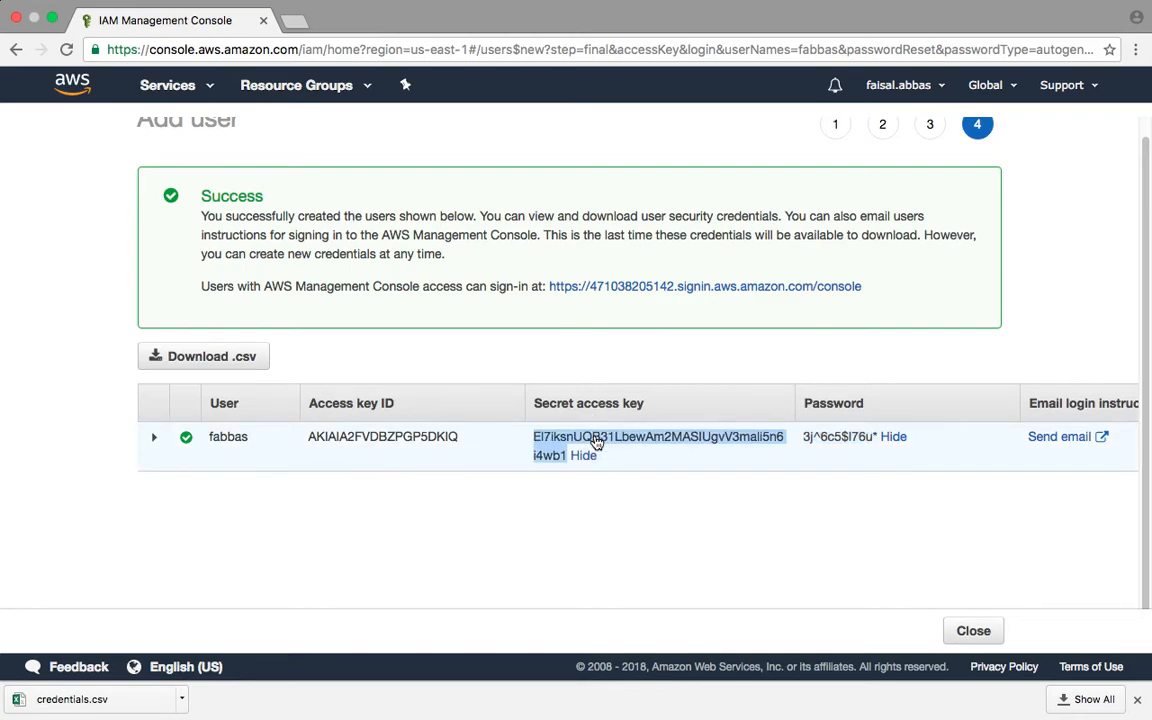
{"action": "right_click", "coordinate": [596, 441]}
{"action": "left_click", "coordinate": [622, 476]}
{"action": "key", "text": "super+Tab"}
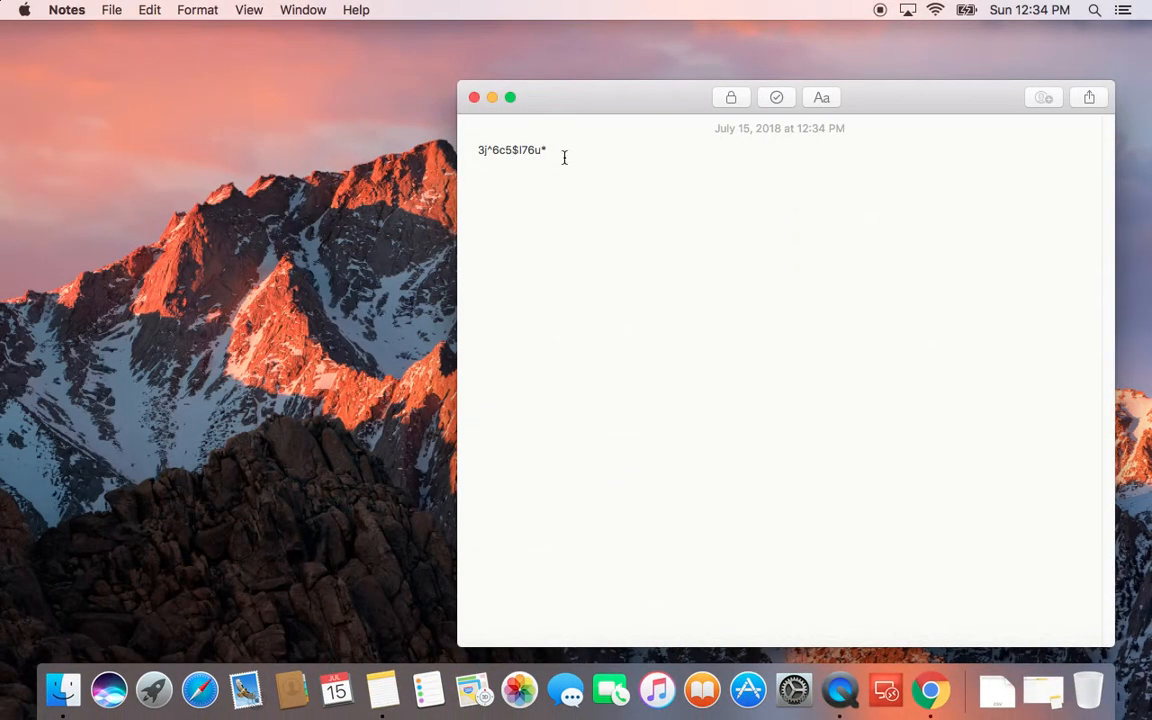
{"action": "key", "text": "Return"}
{"action": "right_click", "coordinate": [629, 263]}
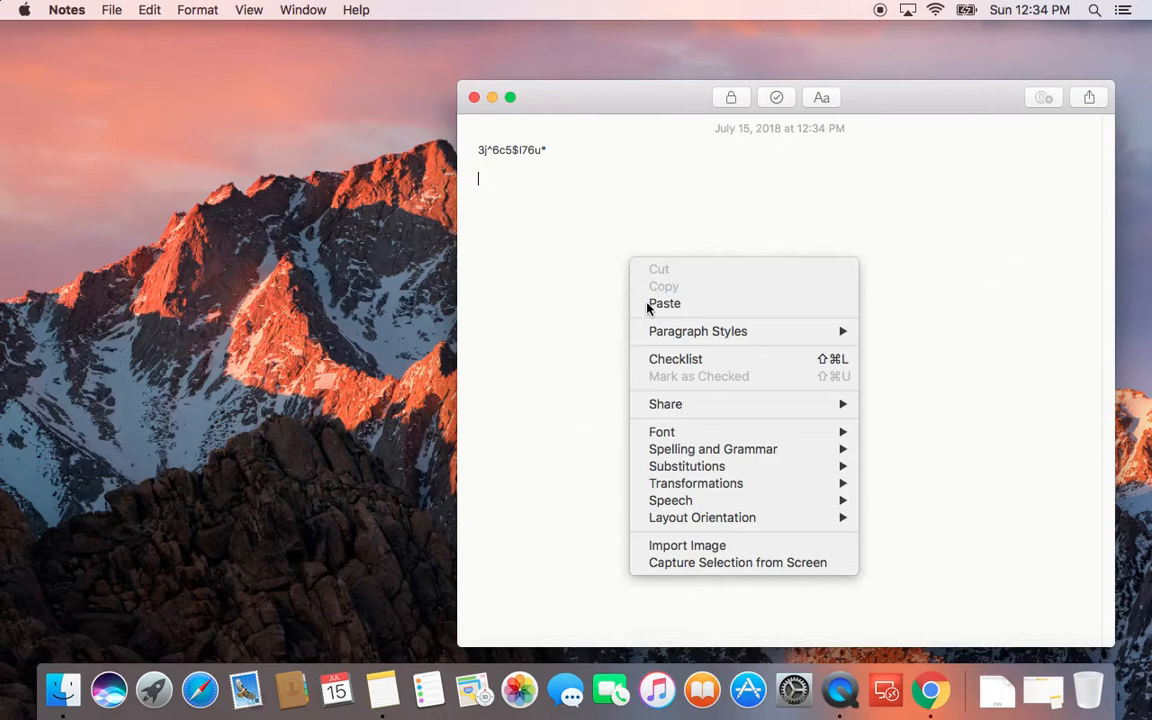
{"action": "left_click", "coordinate": [656, 303]}
{"action": "key", "text": "super+Tab"}
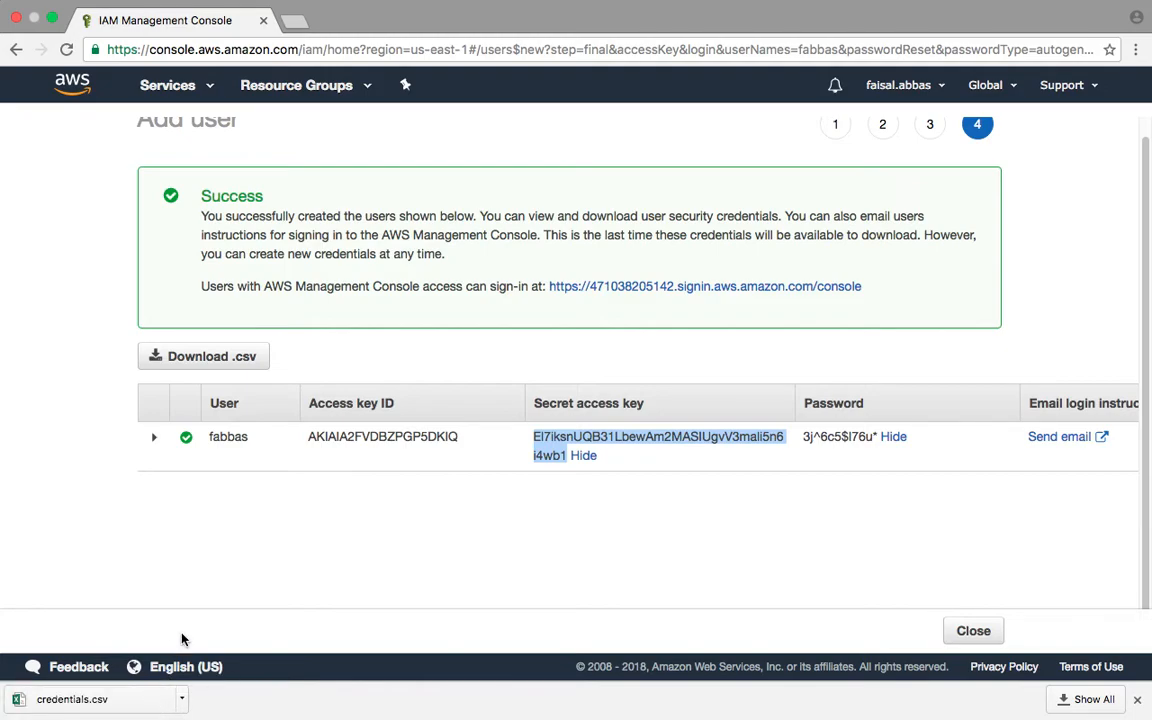
Step: Try opening credentials.csv from the download bar, then close the success page for the Users list
{"action": "left_click", "coordinate": [181, 700]}
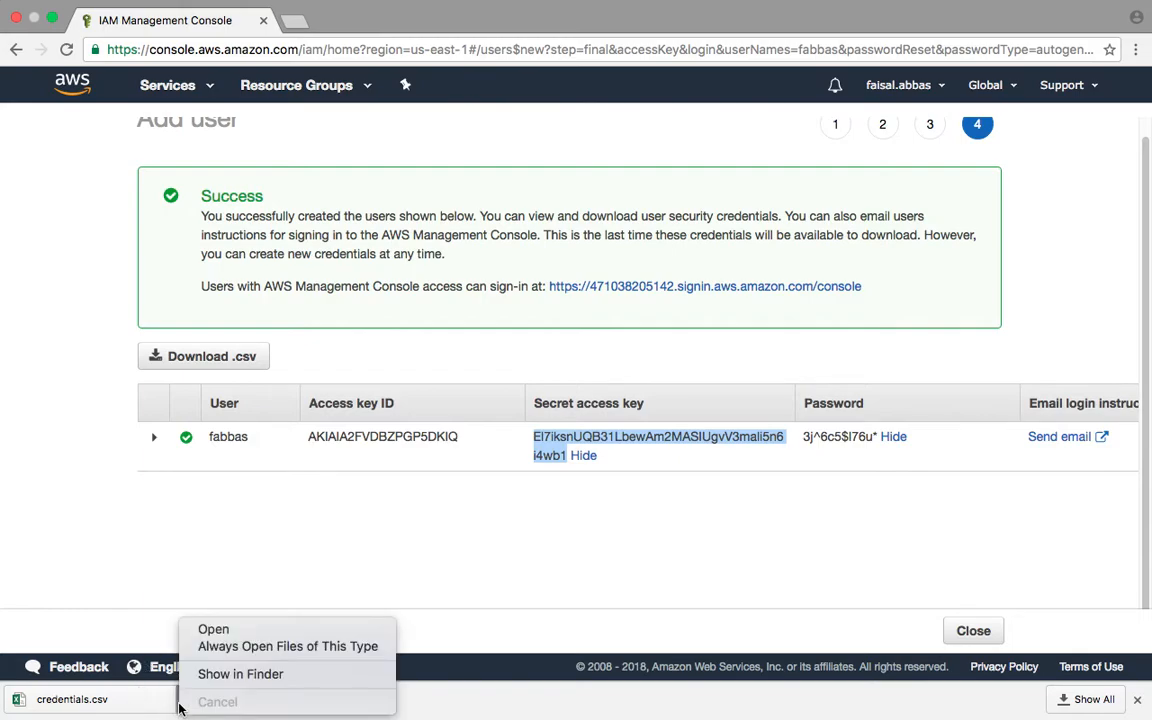
{"action": "left_click", "coordinate": [216, 632]}
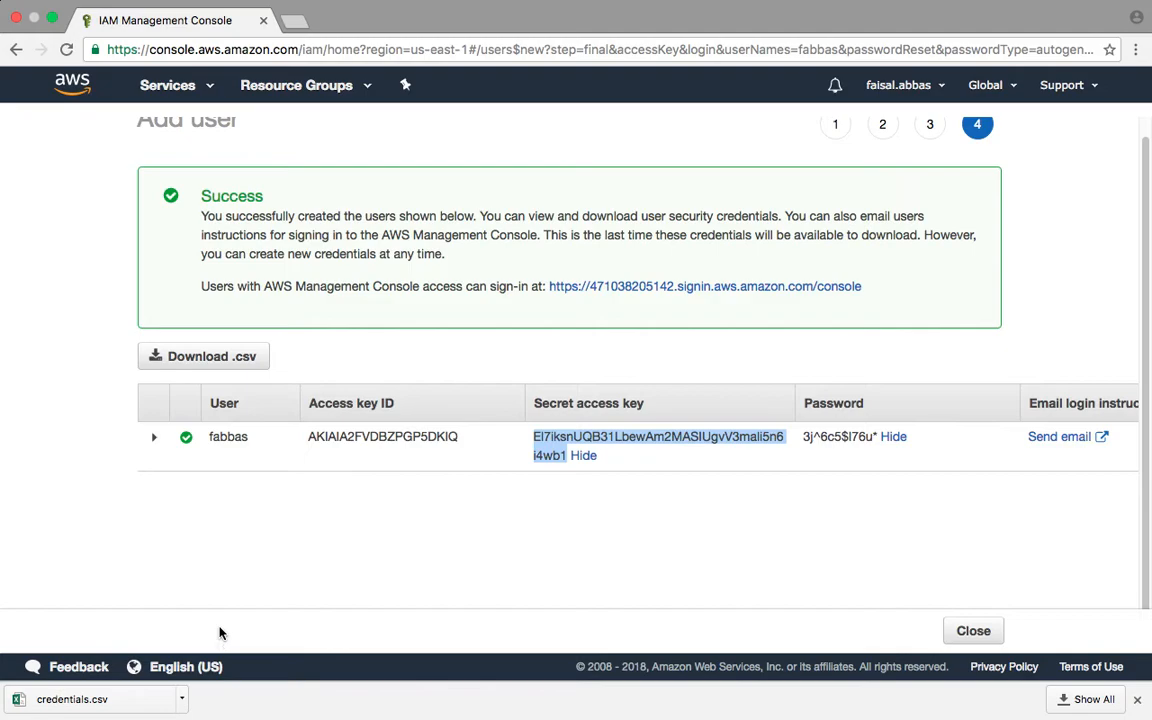
{"action": "key", "text": "super+Tab"}
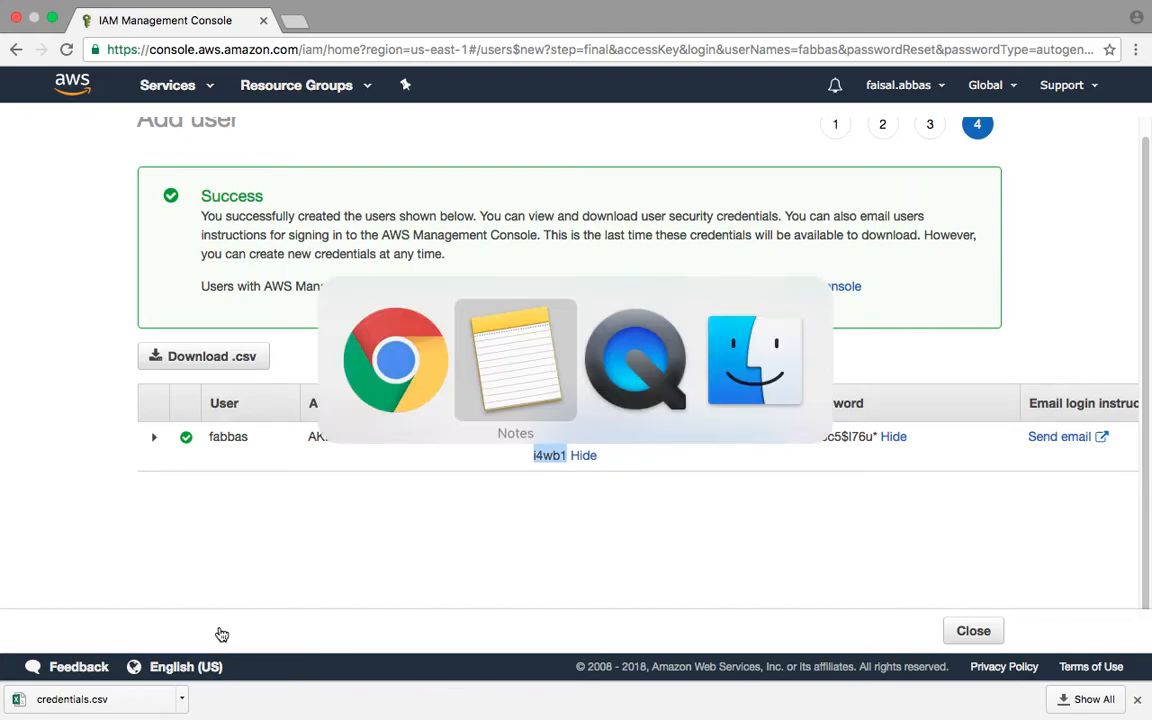
{"action": "key", "text": "super+Tab"}
{"action": "key", "text": "super+Tab"}
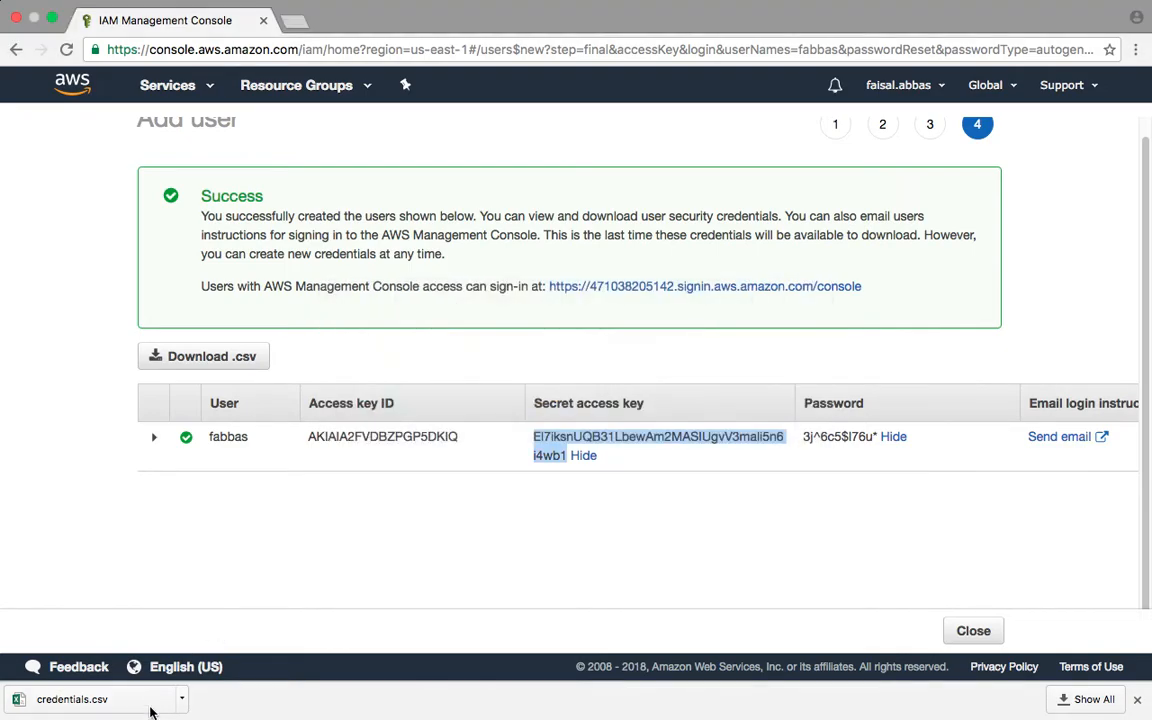
{"action": "left_click", "coordinate": [181, 704]}
{"action": "left_click", "coordinate": [208, 630]}
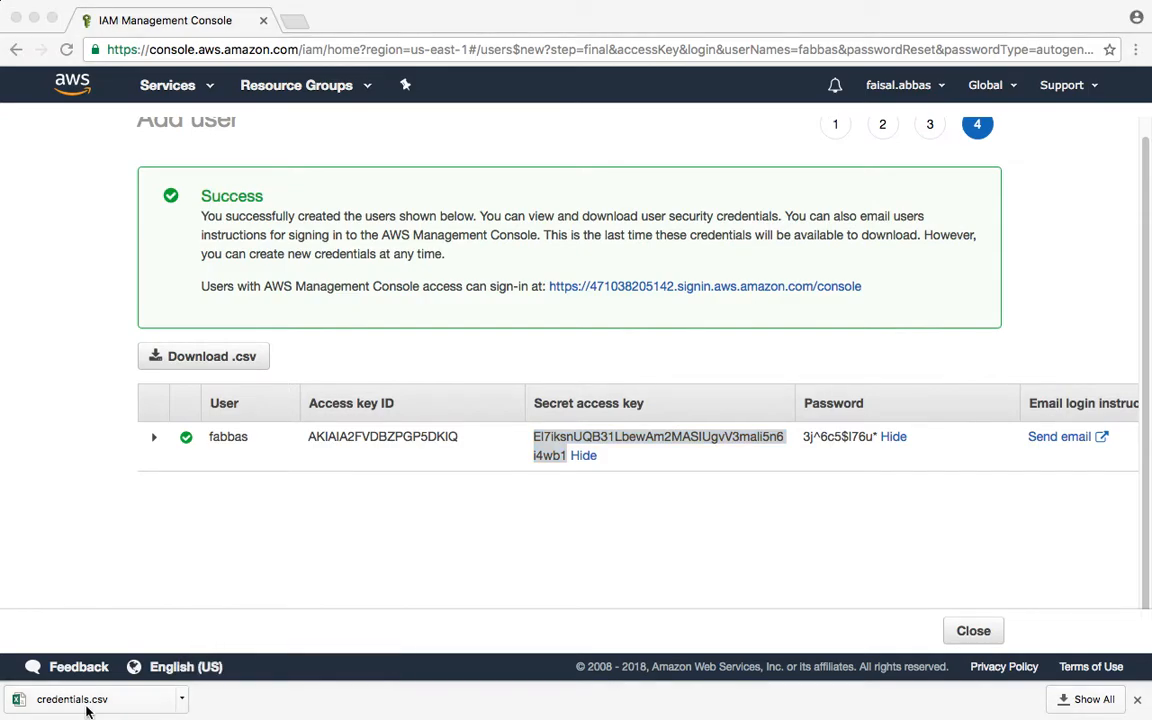
{"action": "left_click", "coordinate": [263, 534]}
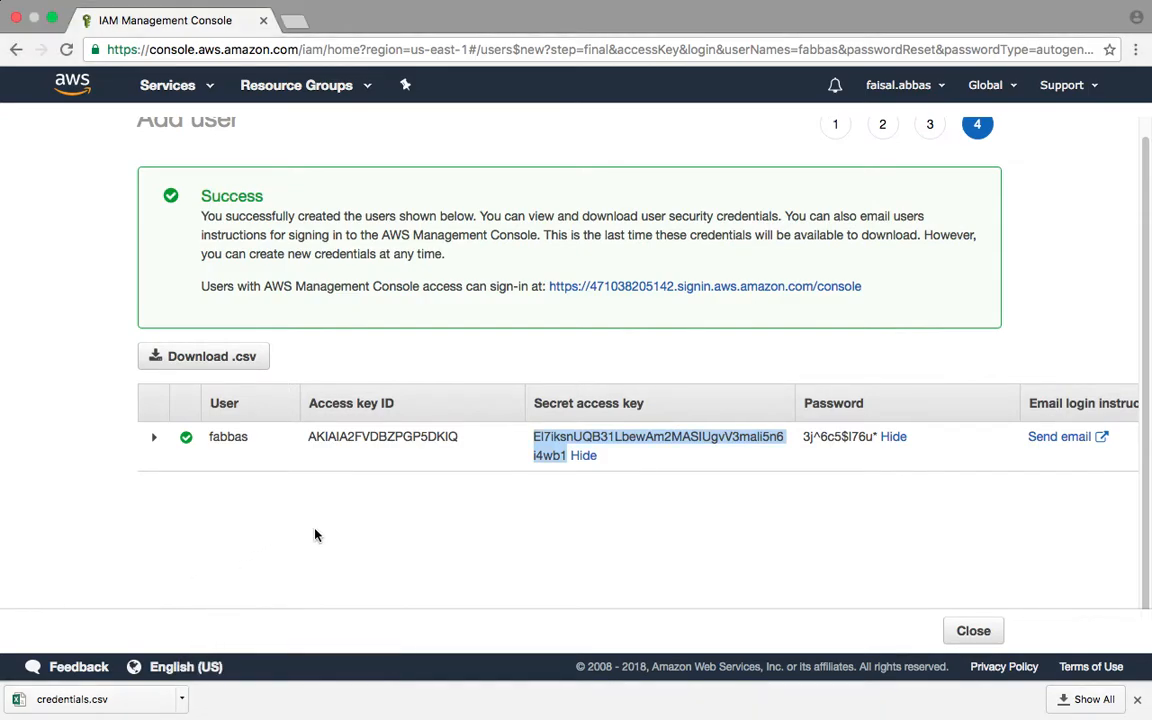
{"action": "left_click", "coordinate": [973, 632]}
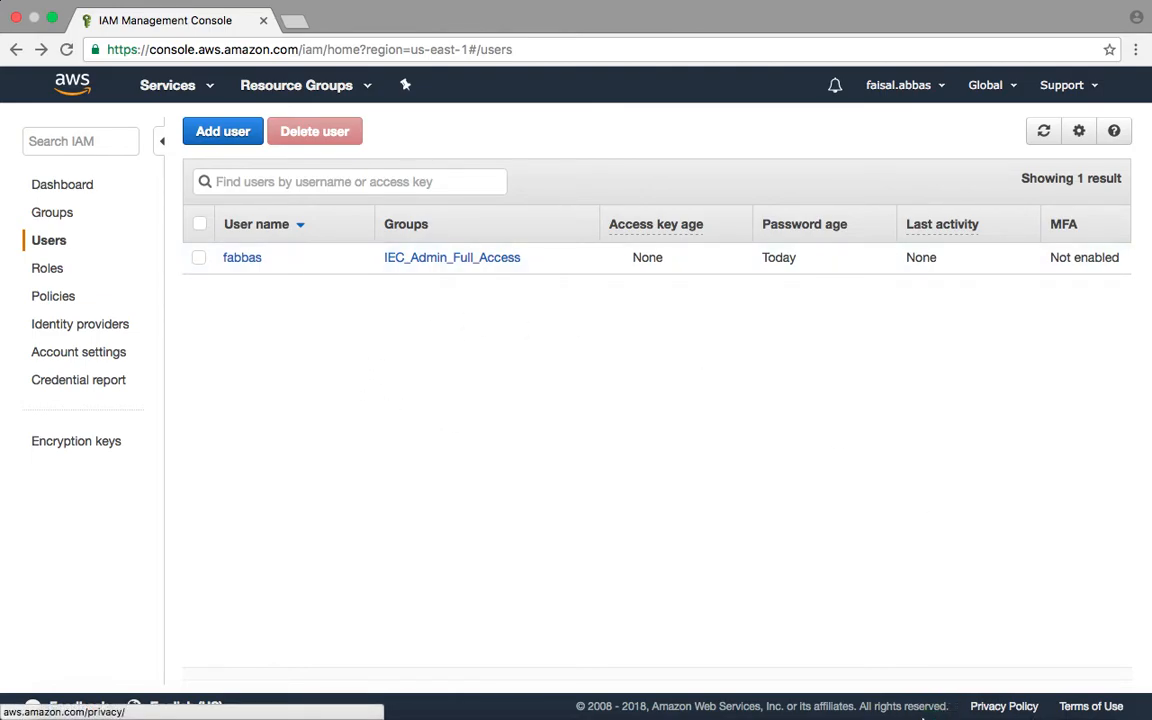
{"action": "left_click", "coordinate": [940, 695]}
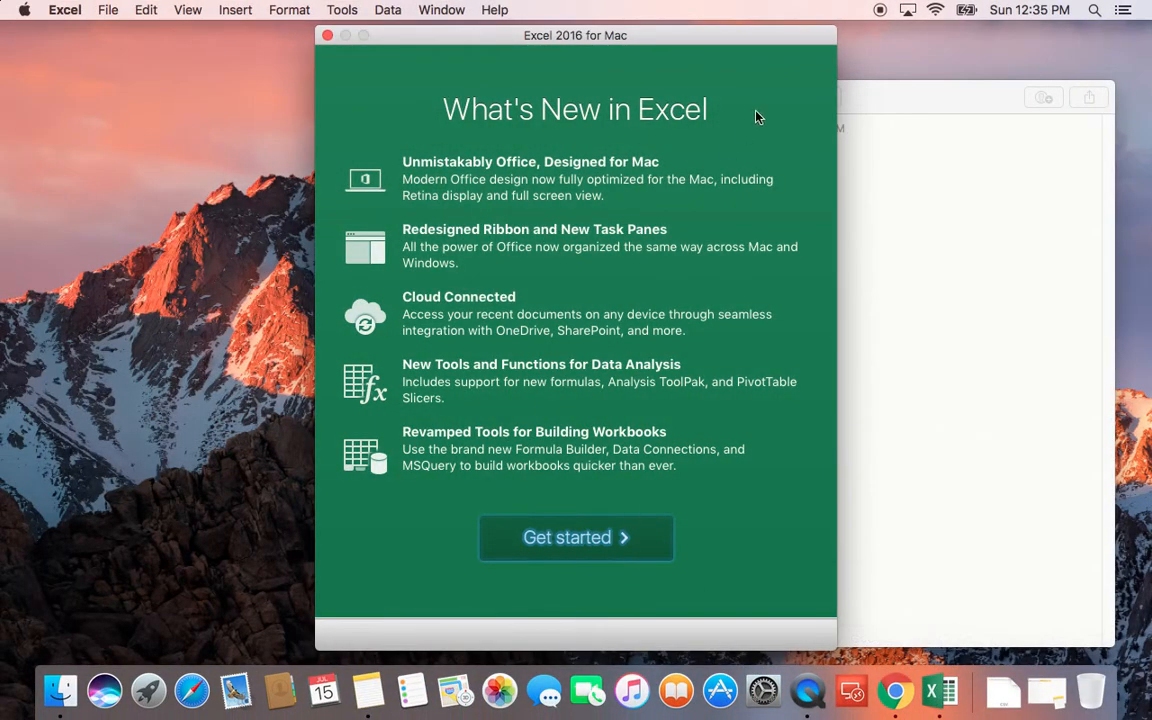
{"action": "left_click", "coordinate": [591, 537]}
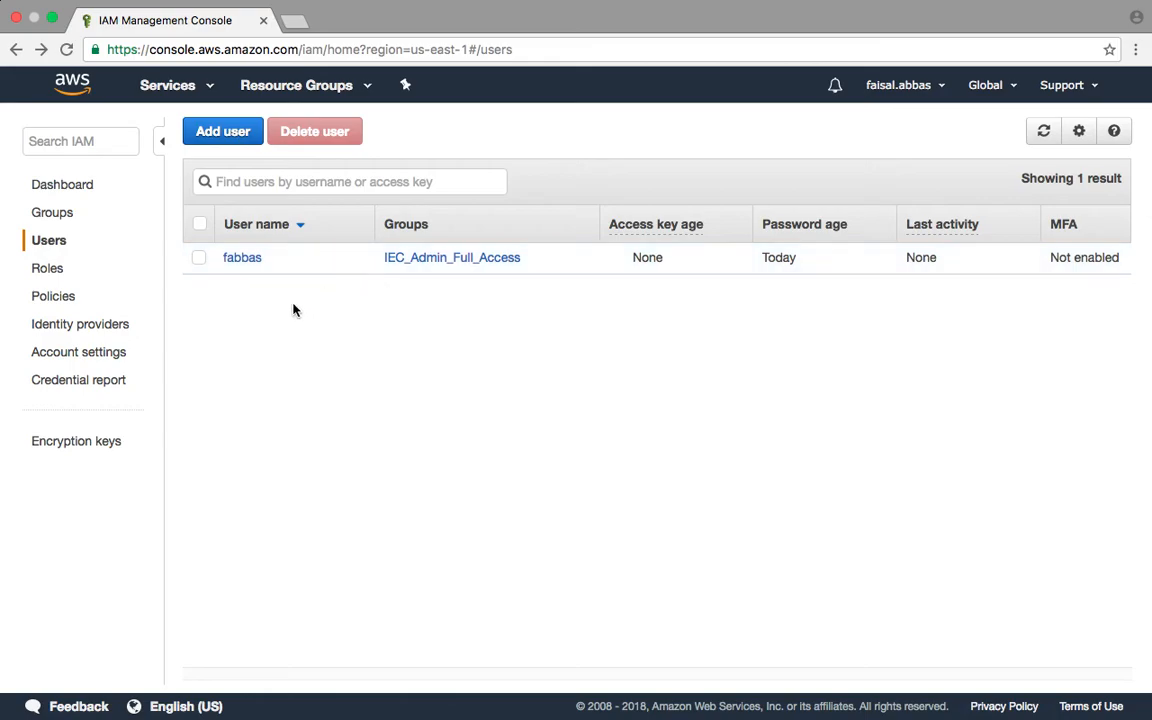
Step: From the IAM Dashboard, expand 'Apply an IAM password policy' and open Manage Password Policy
{"action": "left_click", "coordinate": [66, 186]}
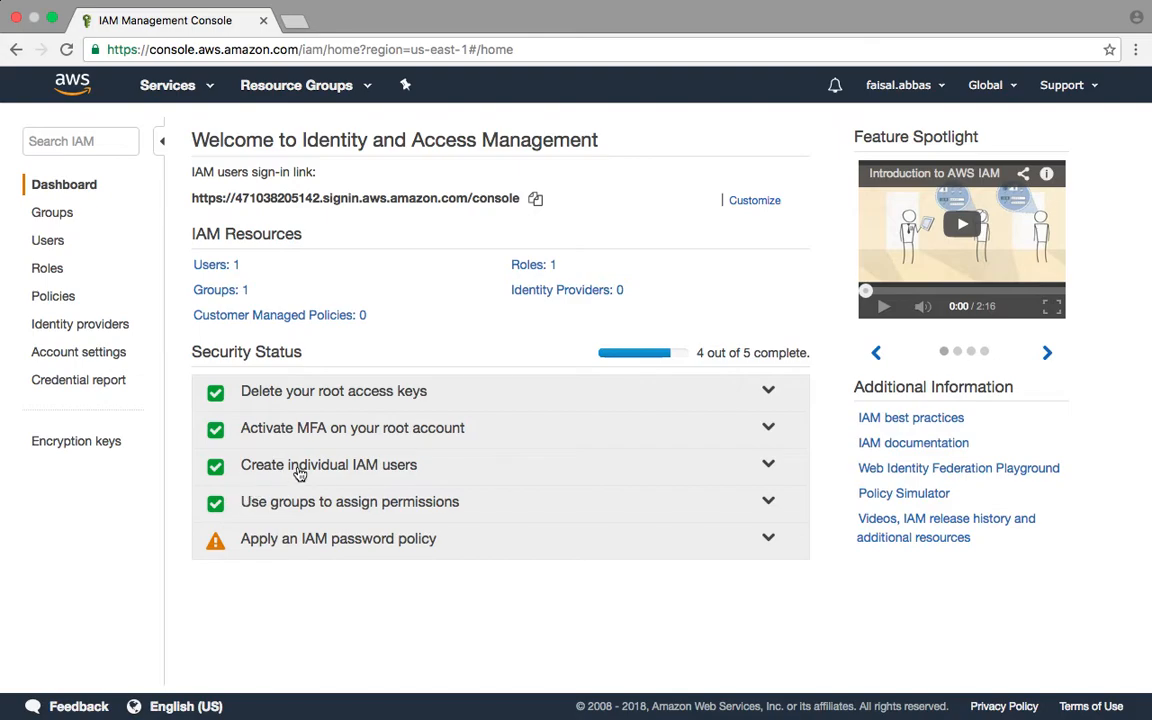
{"action": "left_click", "coordinate": [303, 546]}
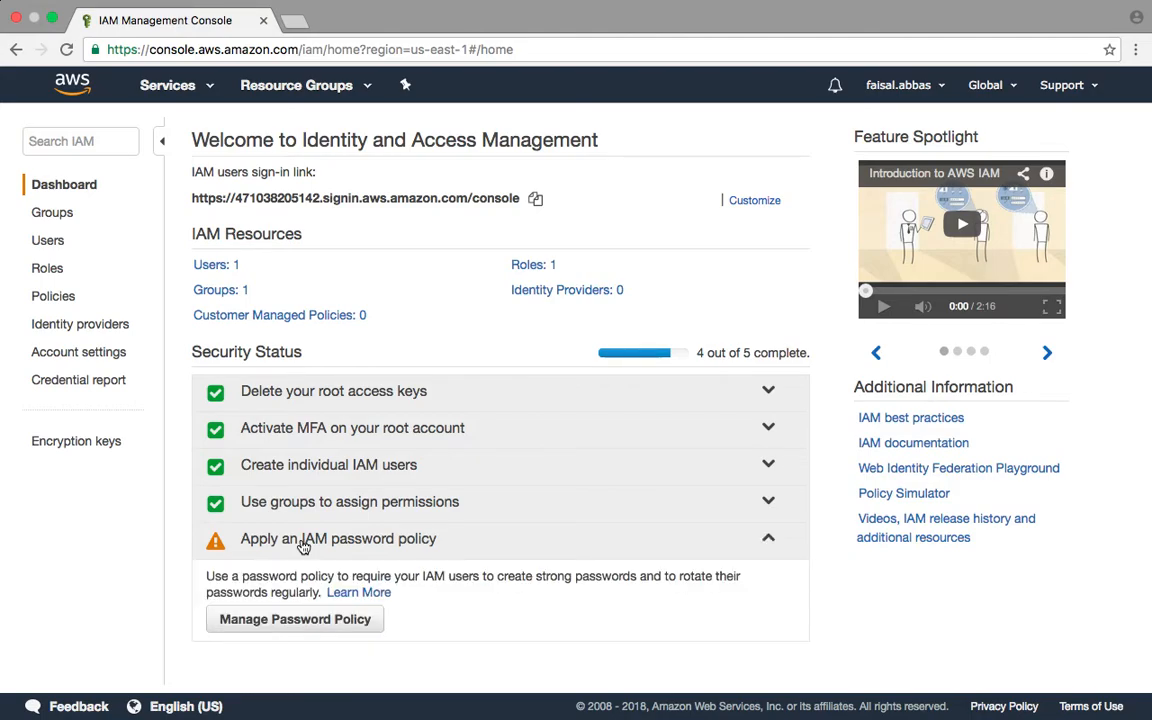
{"action": "left_click", "coordinate": [294, 621]}
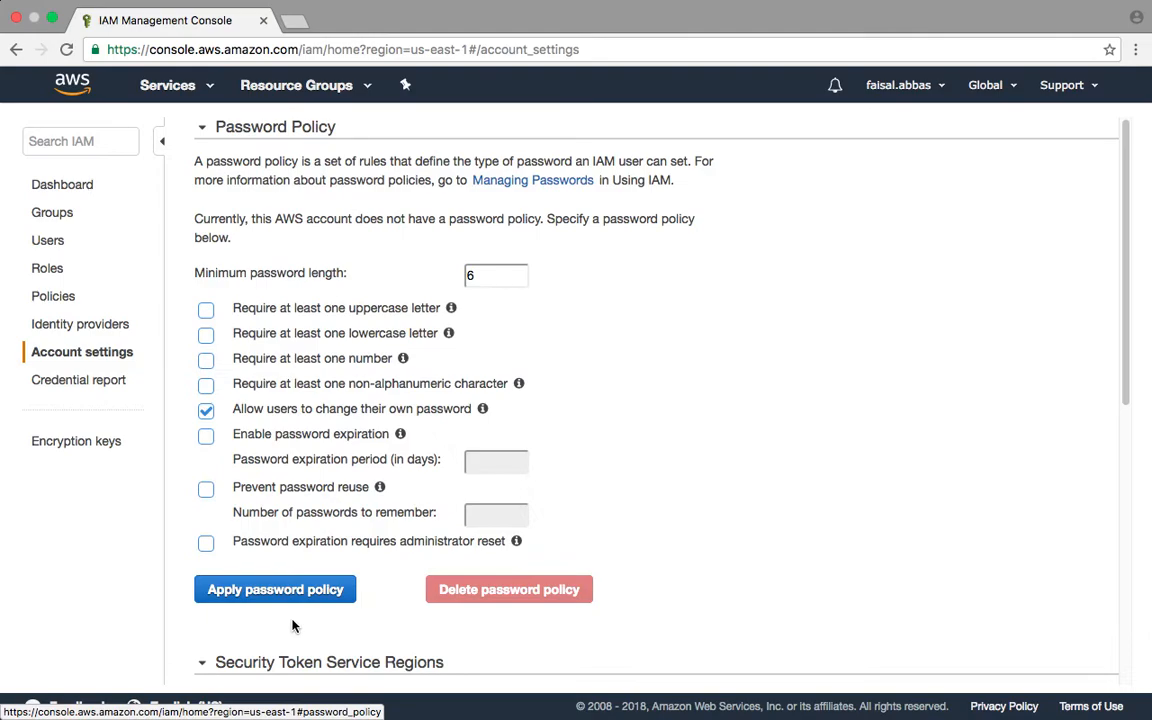
{"action": "scroll", "coordinate": [584, 532], "scroll_direction": "down", "scroll_amount": 2}
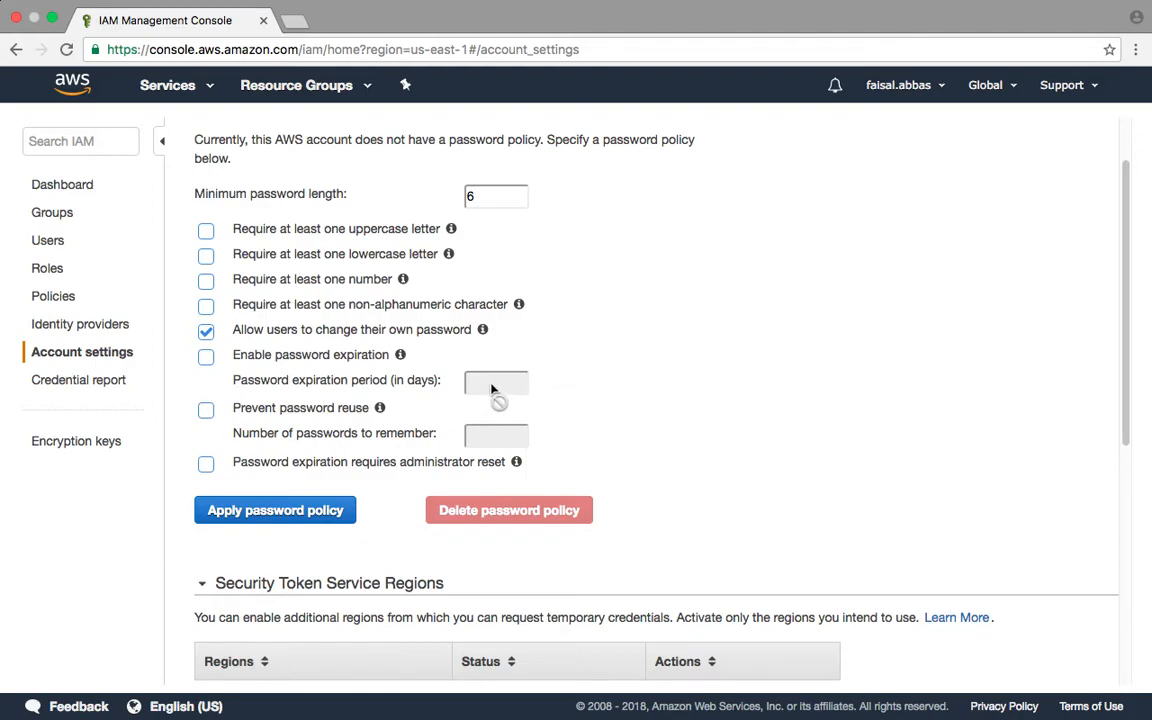
Step: Require uppercase, lowercase, number and non-alphanumeric characters in passwords
{"action": "left_click", "coordinate": [206, 230]}
{"action": "scroll", "coordinate": [206, 232], "scroll_direction": "up", "scroll_amount": 2}
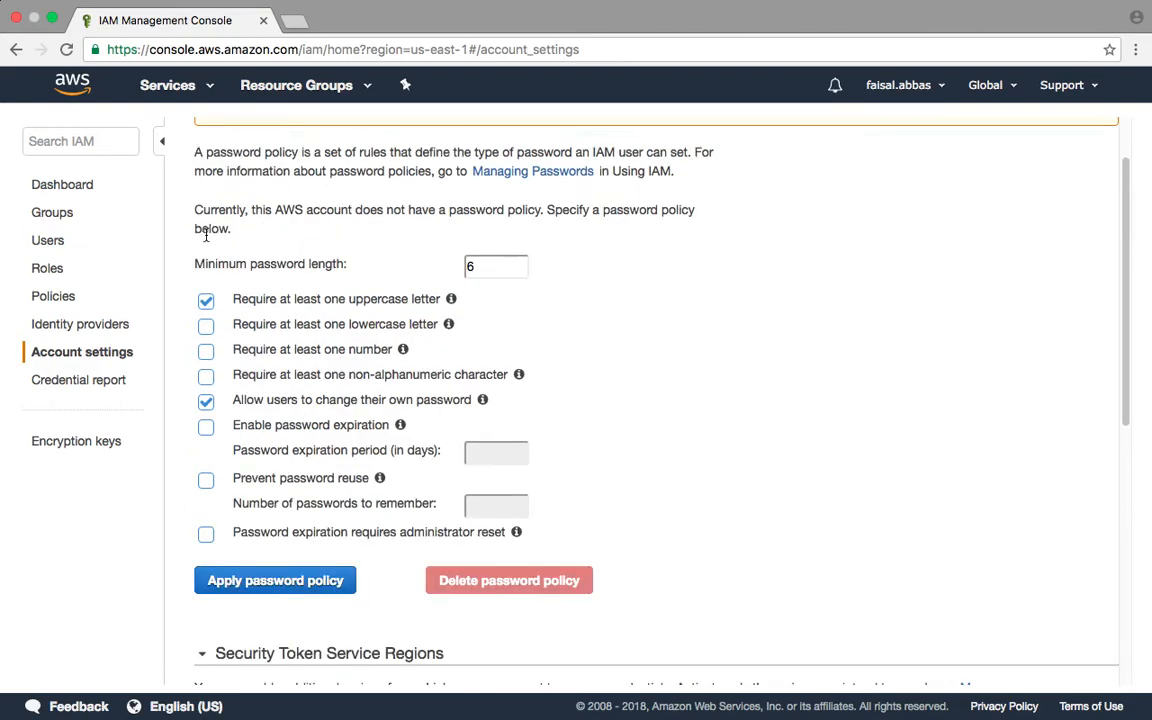
{"action": "left_click", "coordinate": [206, 326]}
{"action": "left_click", "coordinate": [206, 350]}
{"action": "left_click", "coordinate": [206, 377]}
Step: Enable 30-day password expiration and reuse prevention remembering 1 password, then apply the policy
{"action": "left_click", "coordinate": [207, 428]}
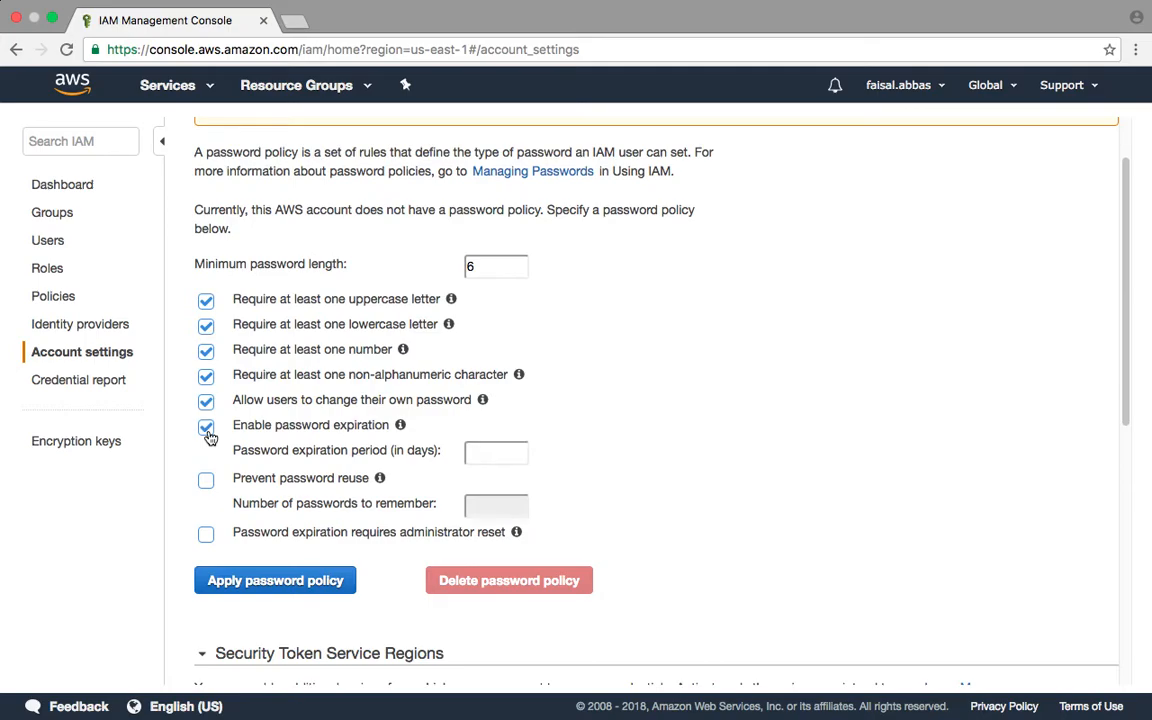
{"action": "left_click", "coordinate": [485, 452]}
{"action": "type", "text": "30"}
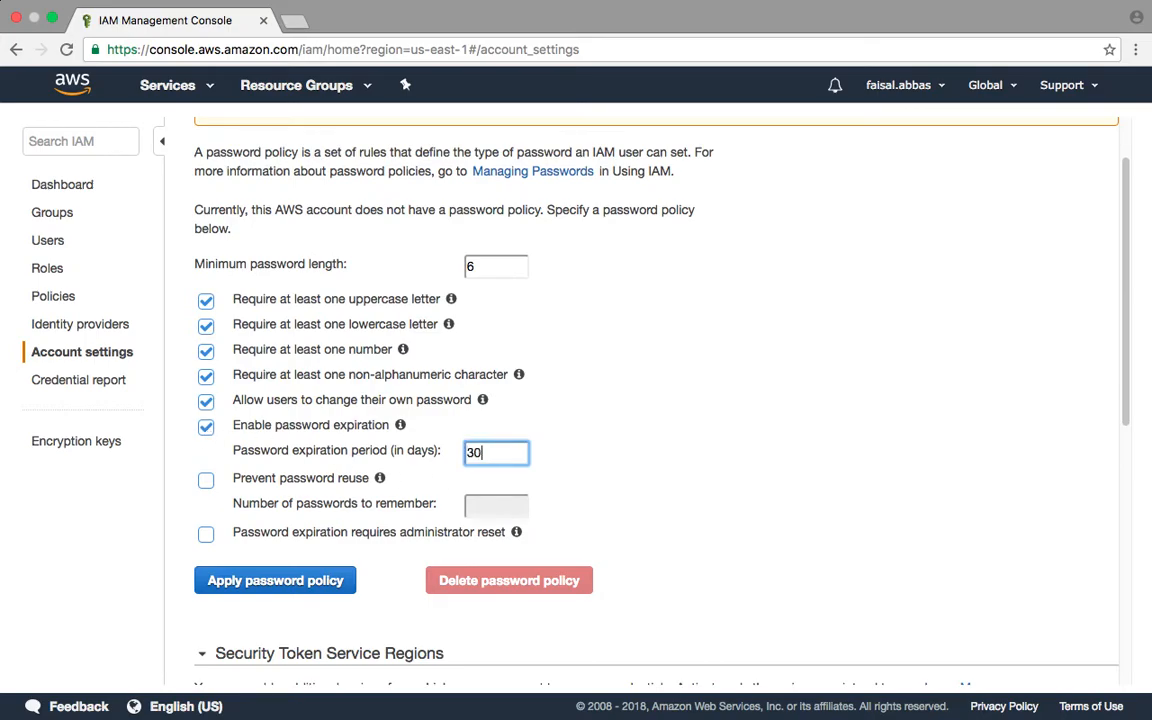
{"action": "left_click", "coordinate": [207, 481]}
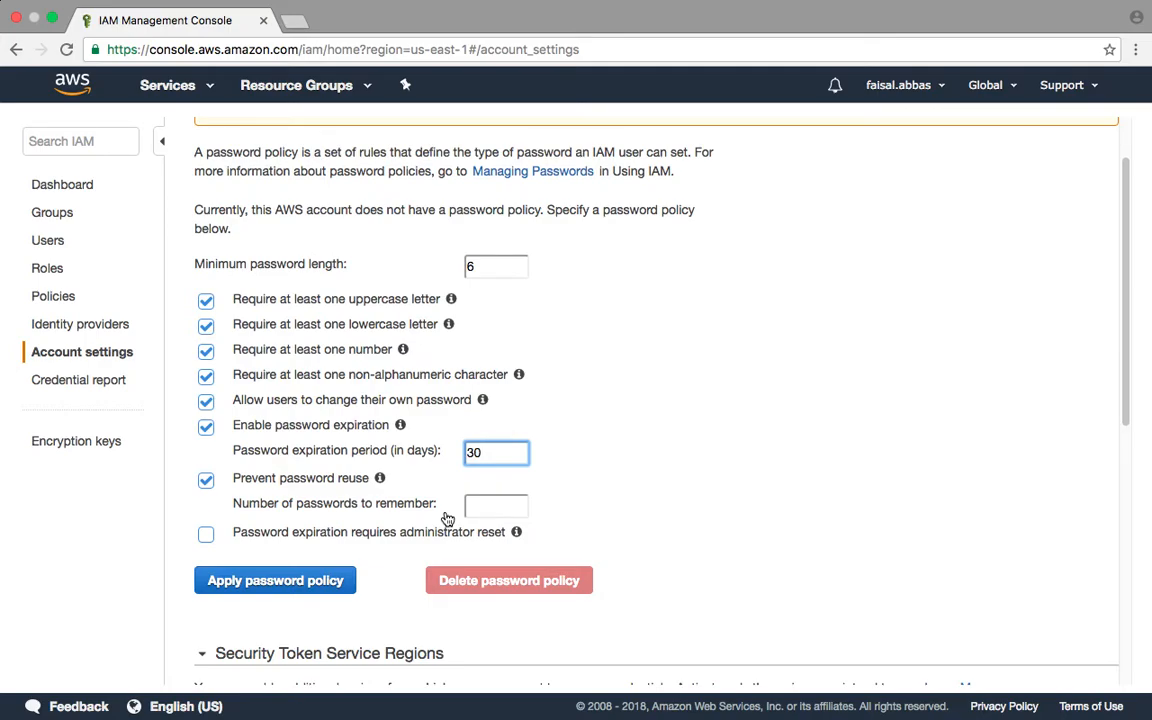
{"action": "mouse_move", "coordinate": [380, 480]}
{"action": "left_click", "coordinate": [486, 508]}
{"action": "type", "text": "1"}
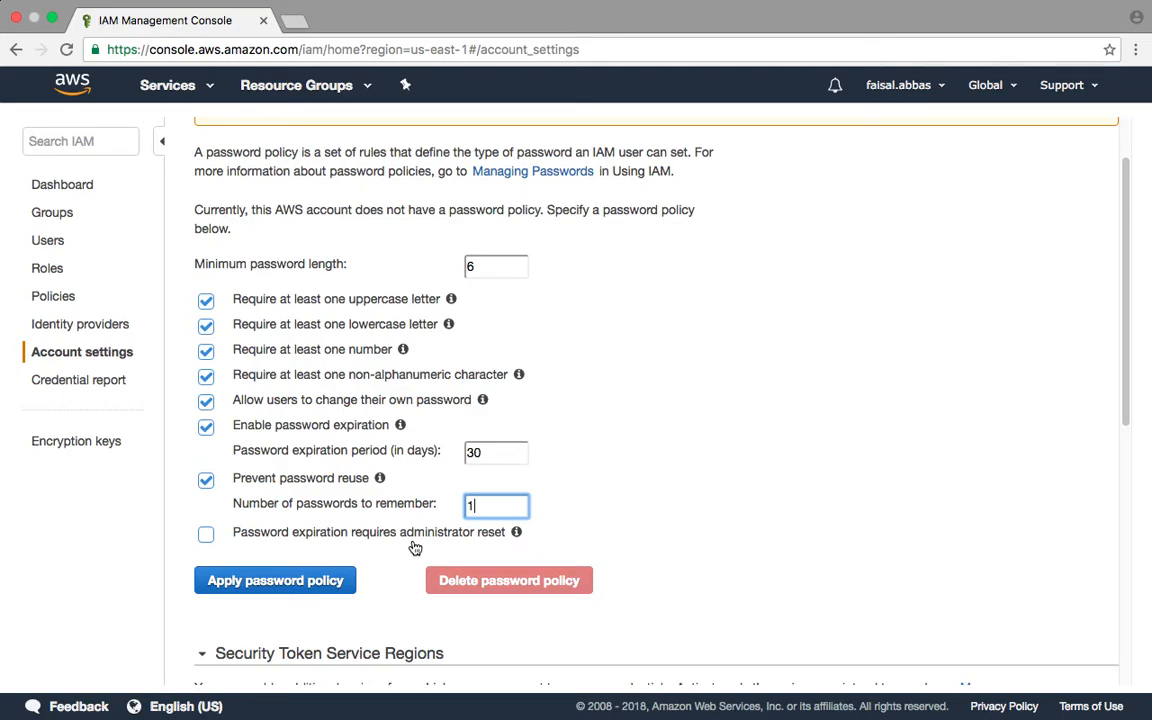
{"action": "scroll", "coordinate": [415, 548], "scroll_direction": "down", "scroll_amount": 3}
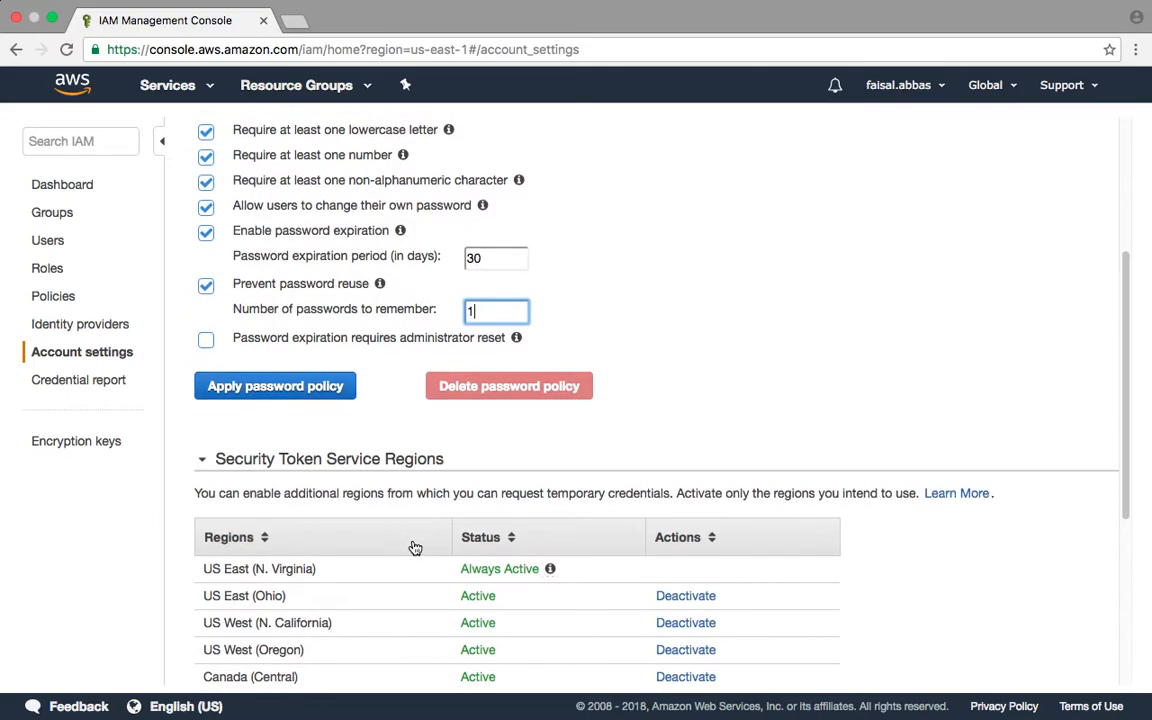
{"action": "left_click", "coordinate": [315, 397]}
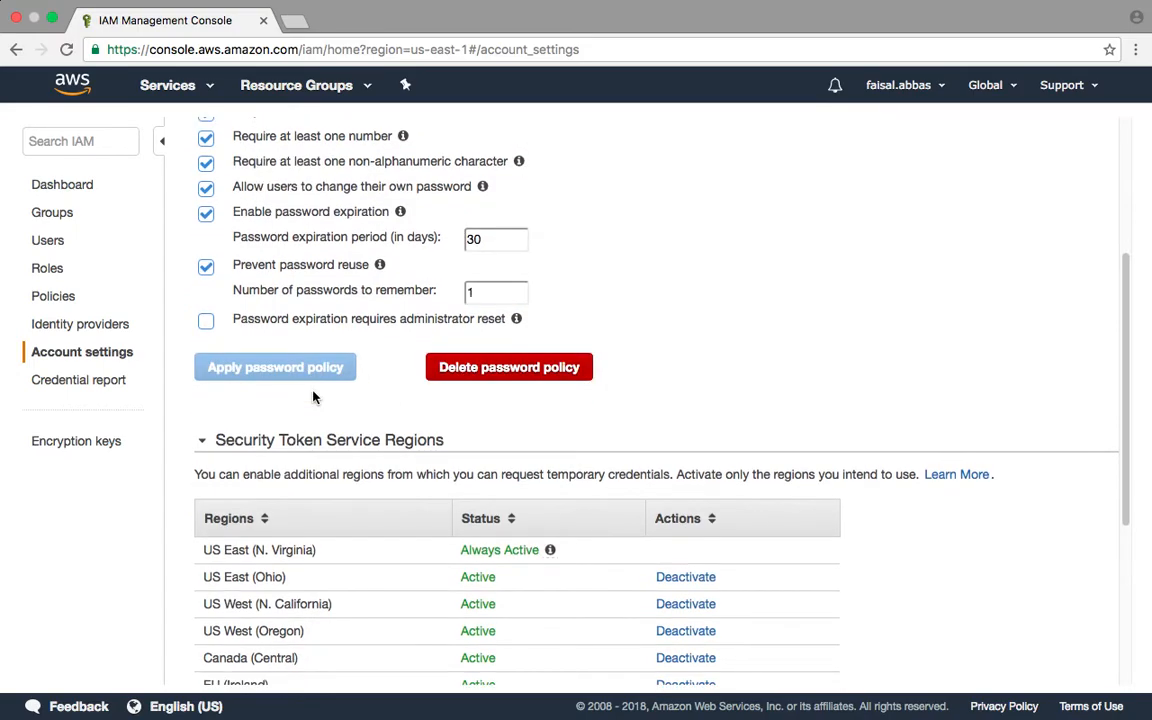
Step: Go back to the IAM Dashboard from the sidebar to confirm 5 of 5 security steps complete
{"action": "scroll", "coordinate": [312, 397], "scroll_direction": "up", "scroll_amount": 2}
{"action": "scroll", "coordinate": [312, 397], "scroll_direction": "down", "scroll_amount": 4}
{"action": "scroll", "coordinate": [312, 393], "scroll_direction": "down", "scroll_amount": 5}
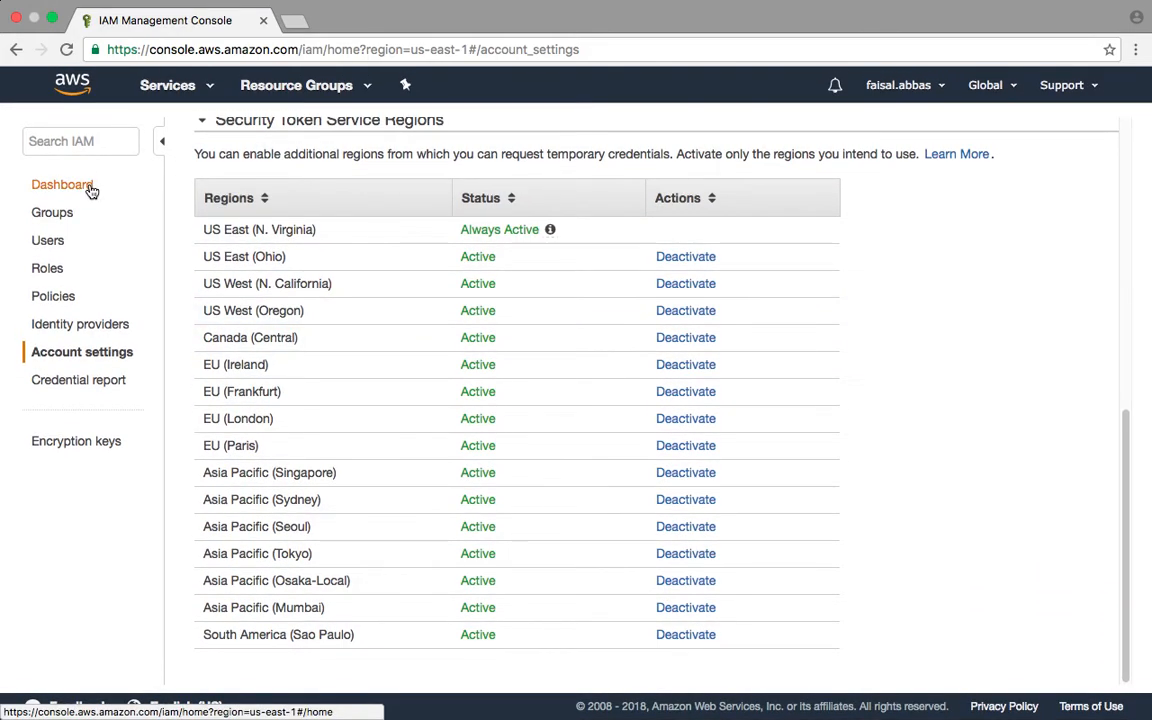
{"action": "left_click", "coordinate": [89, 188]}
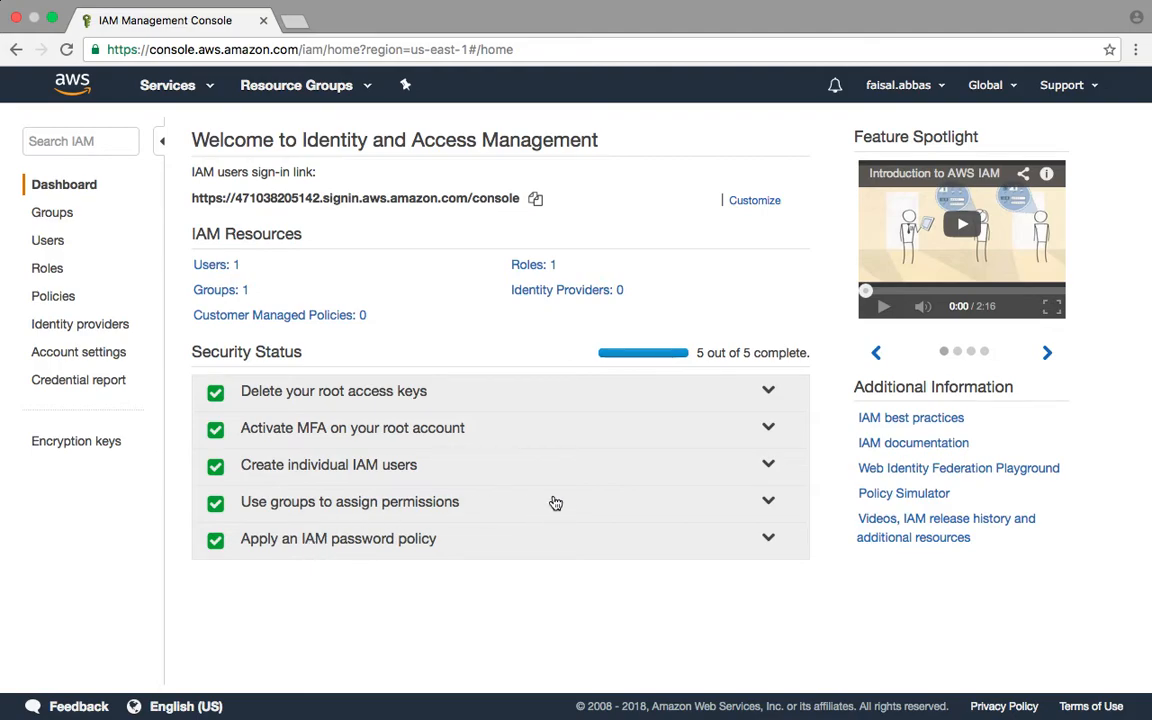
Step: Sign out of the console and return to the console sign-in page
{"action": "left_click", "coordinate": [898, 85]}
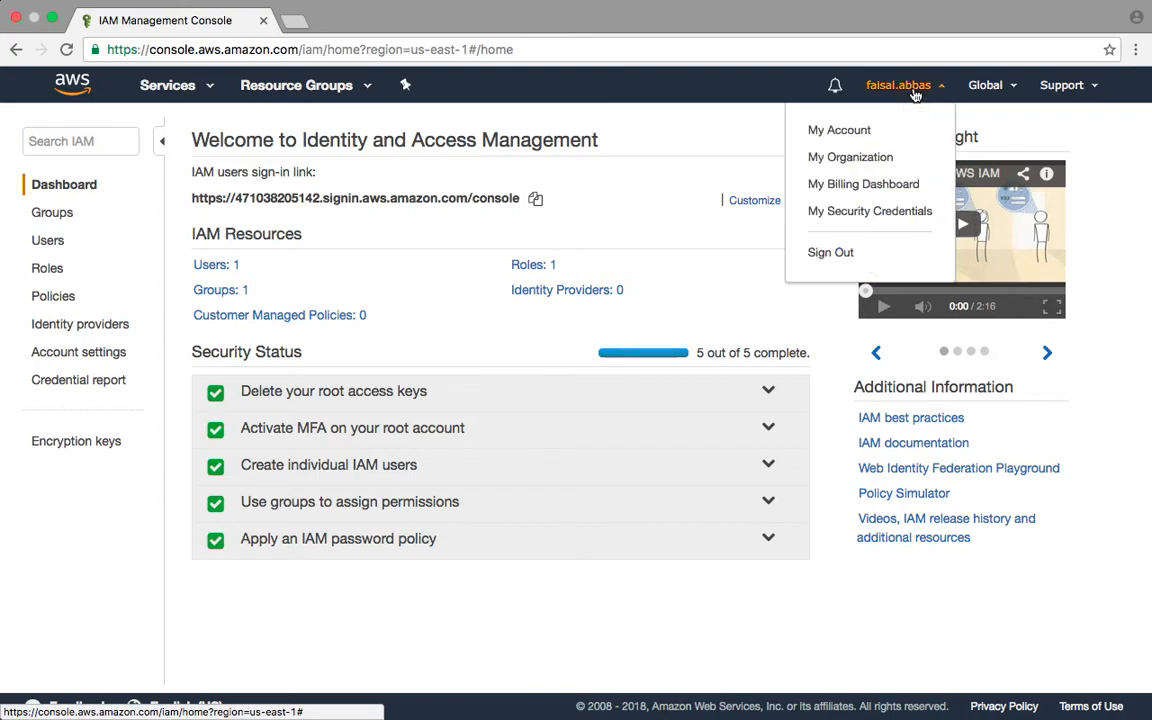
{"action": "left_click", "coordinate": [829, 256]}
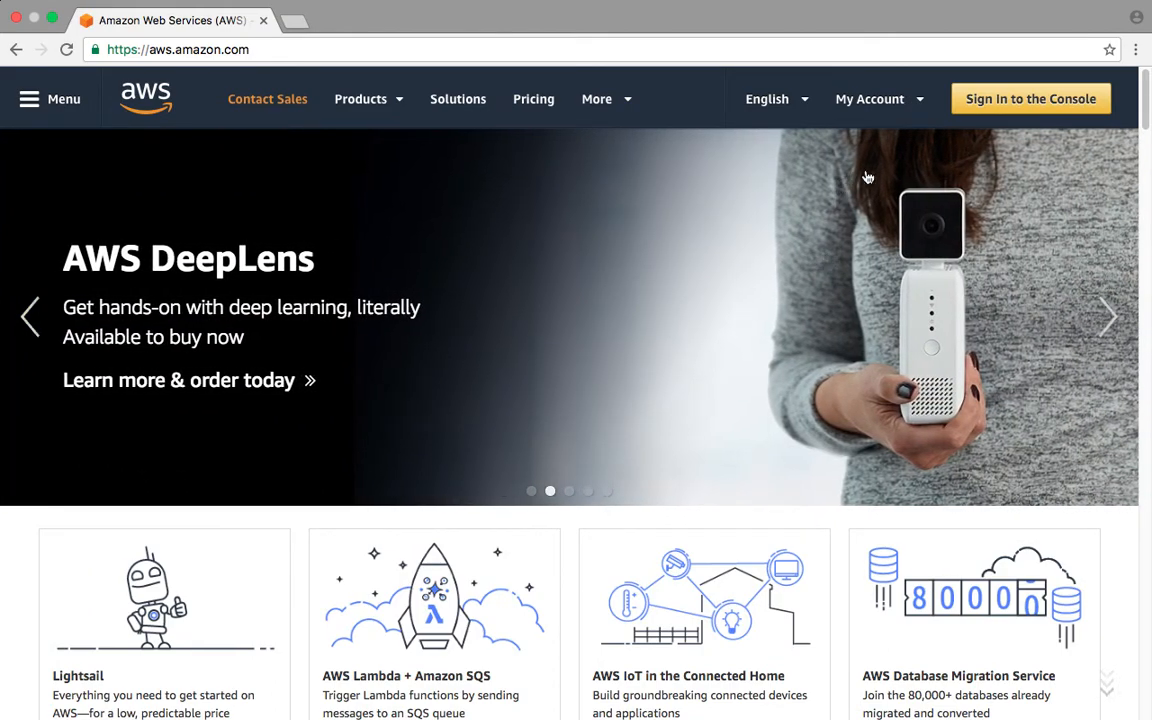
{"action": "left_click", "coordinate": [1013, 100]}
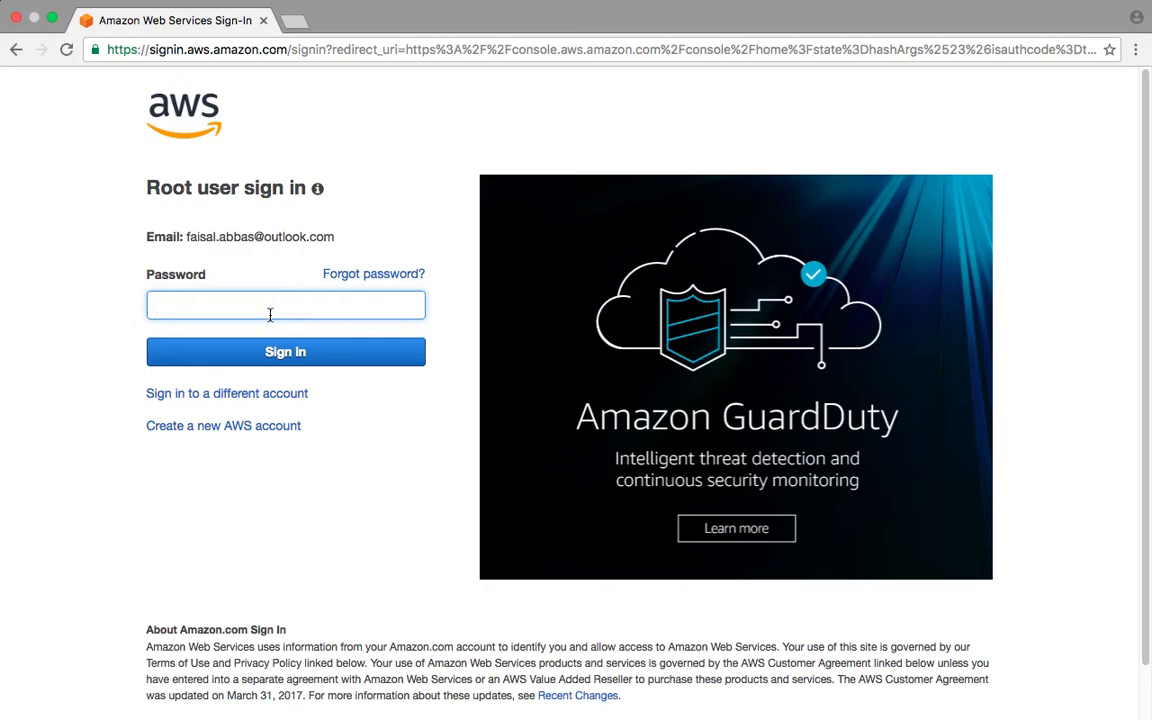
Step: Sign in as root with the account password and the MFA code
{"action": "type", "text": "**********"}
{"action": "key", "text": "Return"}
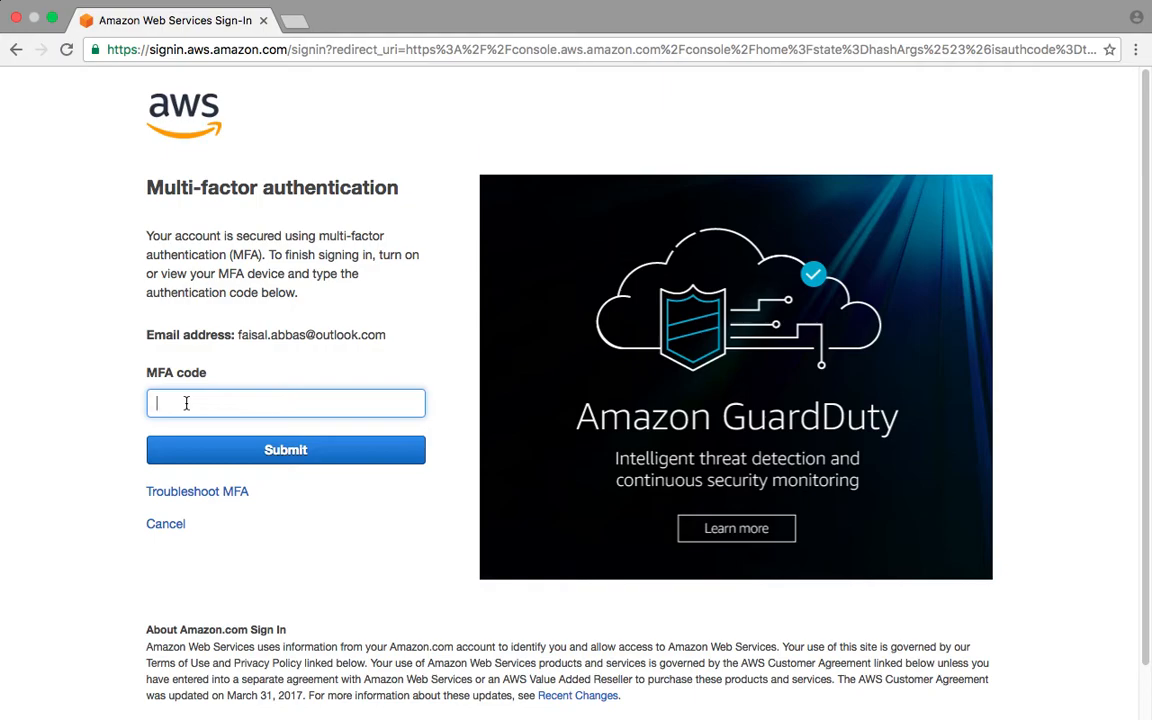
{"action": "left_click", "coordinate": [230, 458]}
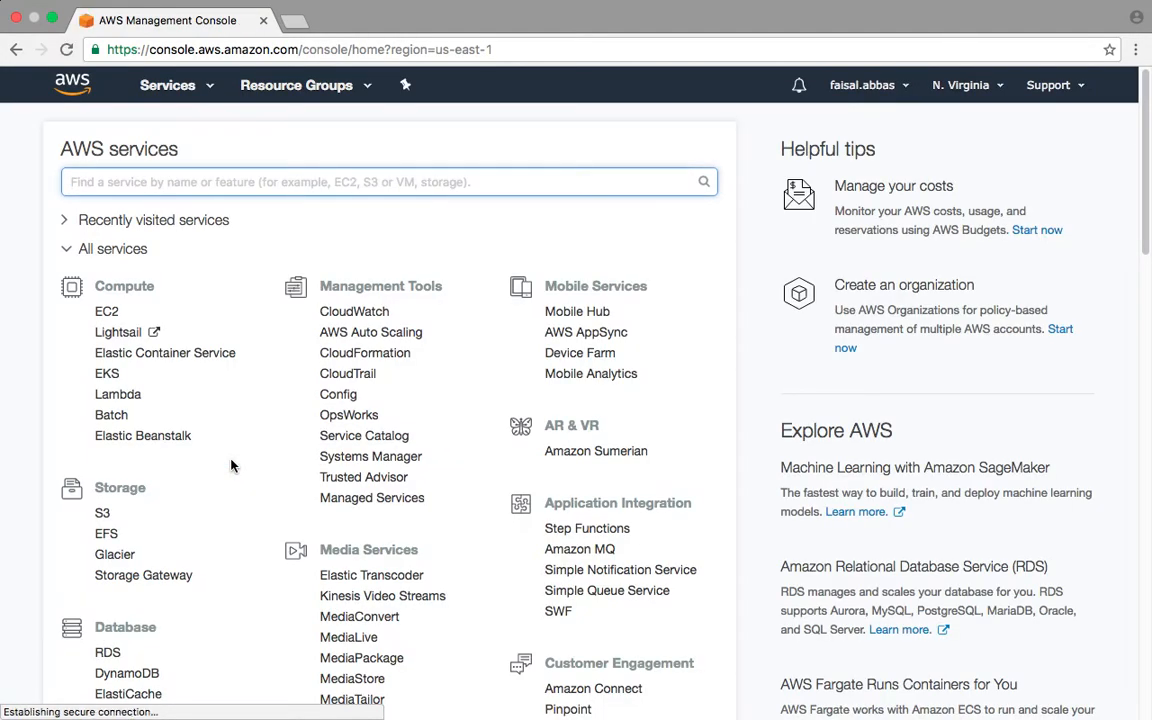
Step: Sign out of the root account and sign back in with the password and MFA code
{"action": "left_click", "coordinate": [872, 95]}
{"action": "left_click", "coordinate": [800, 256]}
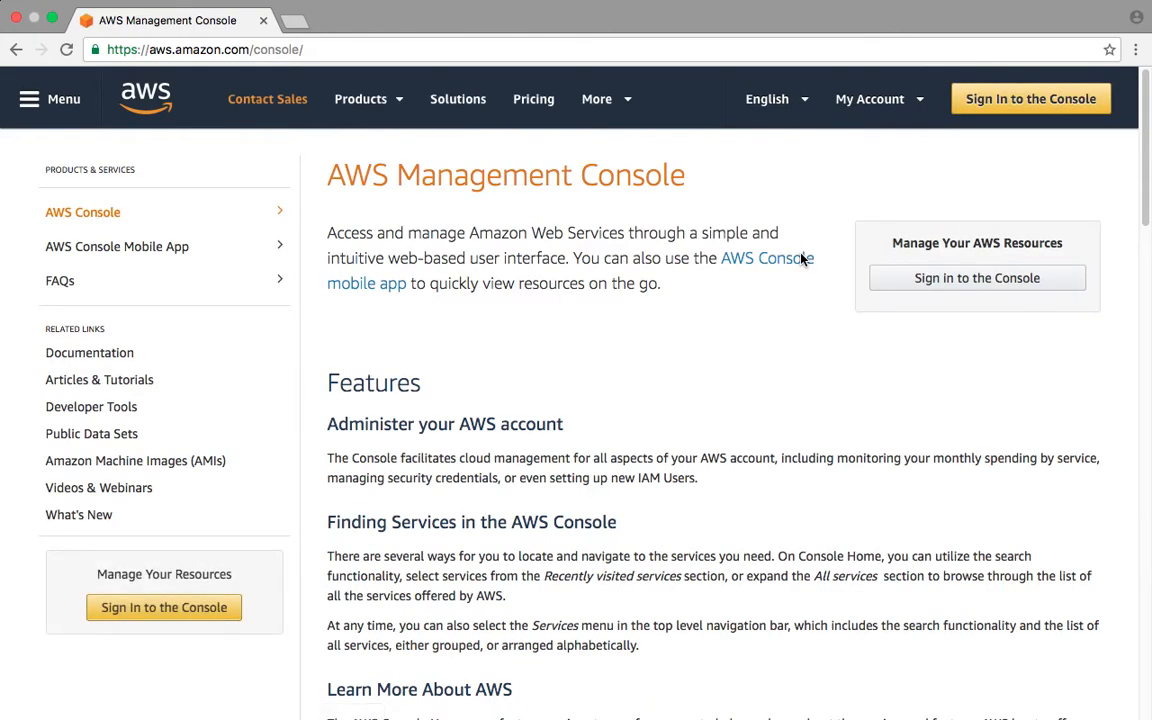
{"action": "left_click", "coordinate": [995, 112]}
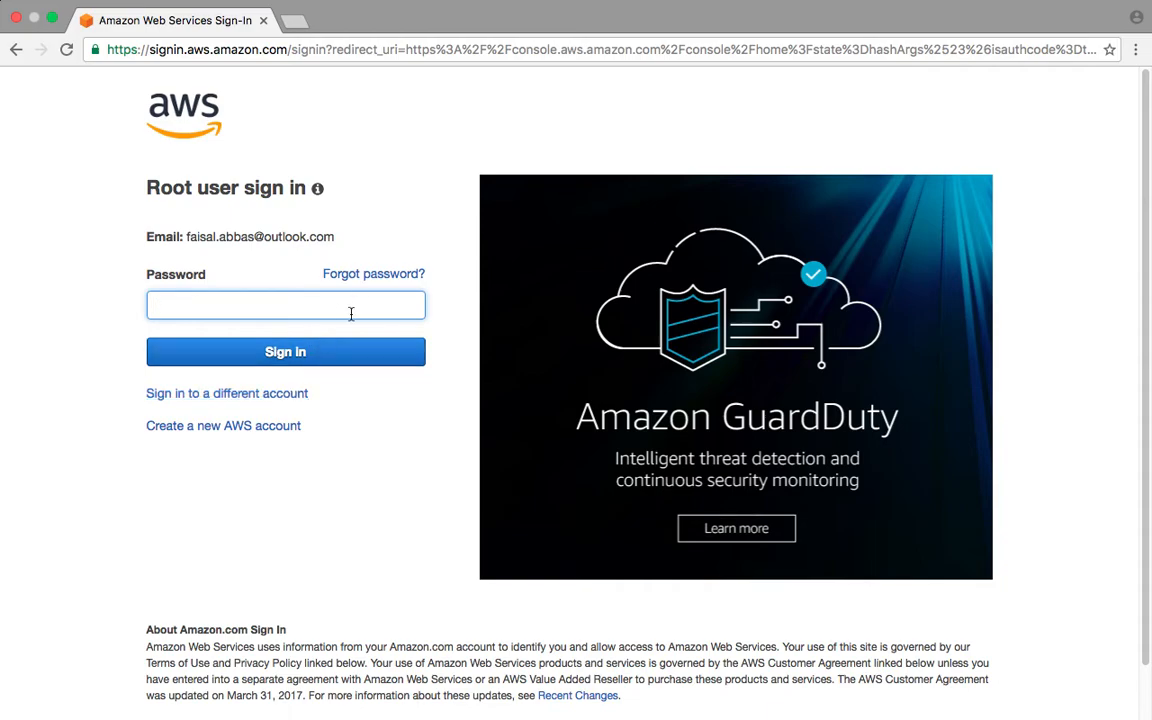
{"action": "type", "text": "•••••••••••"}
{"action": "key", "text": "Return"}
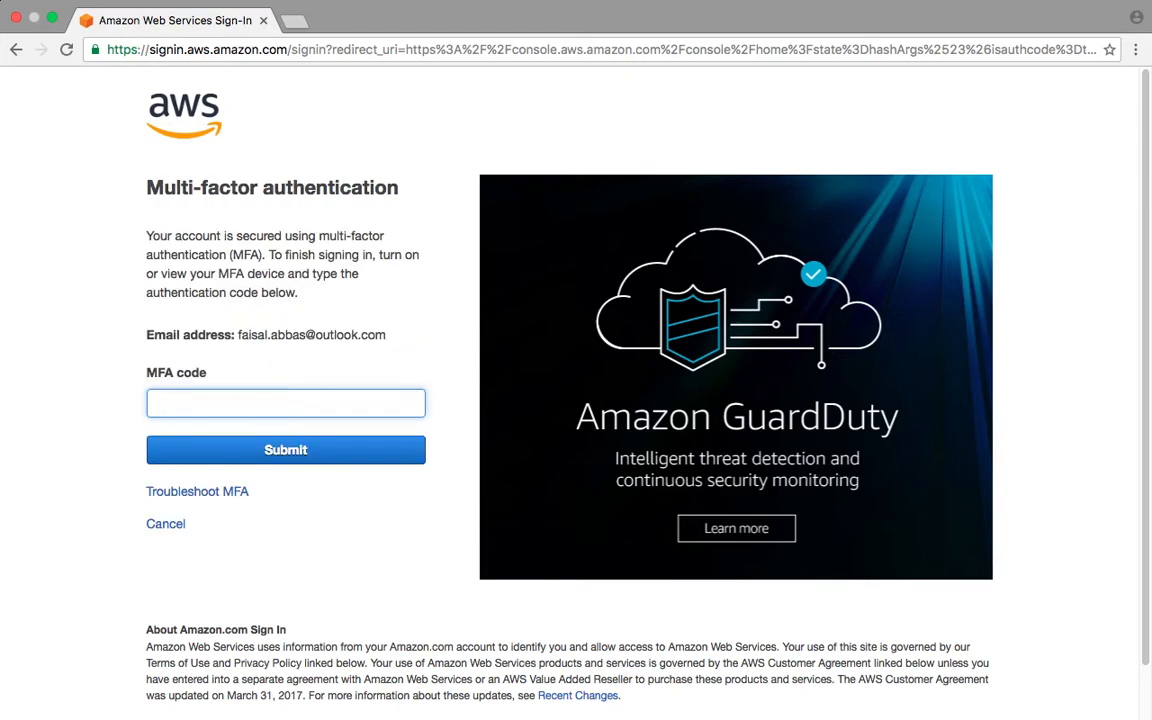
{"action": "left_click", "coordinate": [291, 452]}
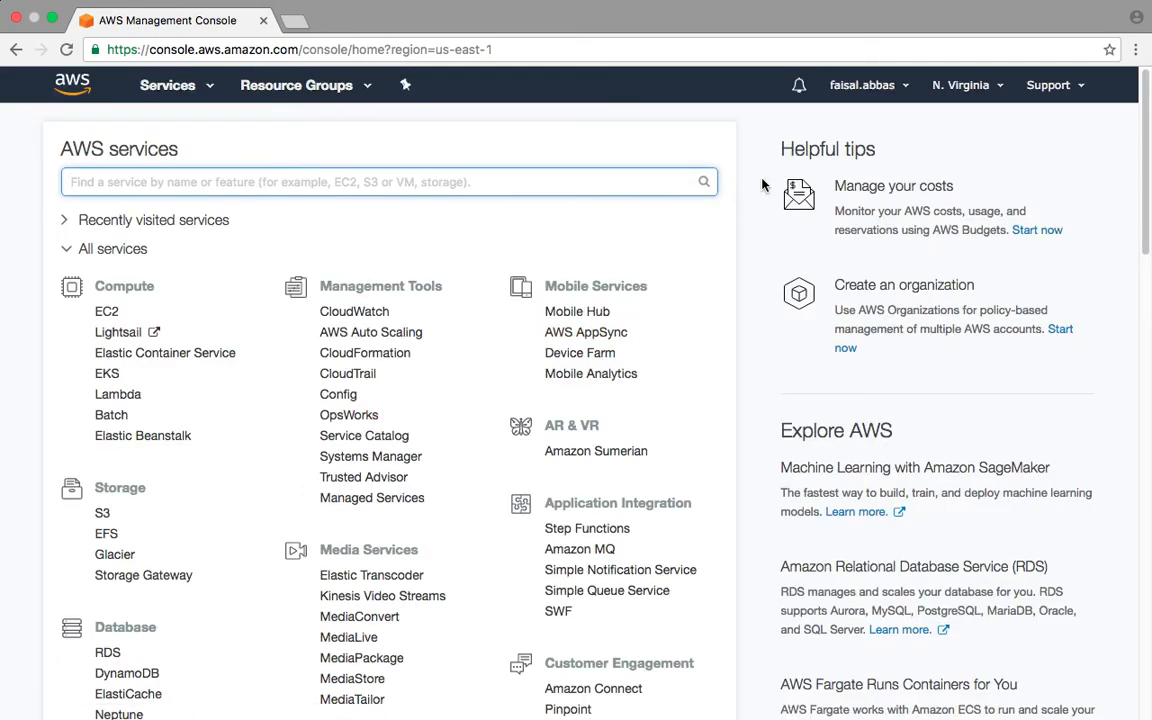
Step: Open the IAM service from the console home services list
{"action": "scroll", "coordinate": [581, 321], "scroll_direction": "down", "scroll_amount": 15}
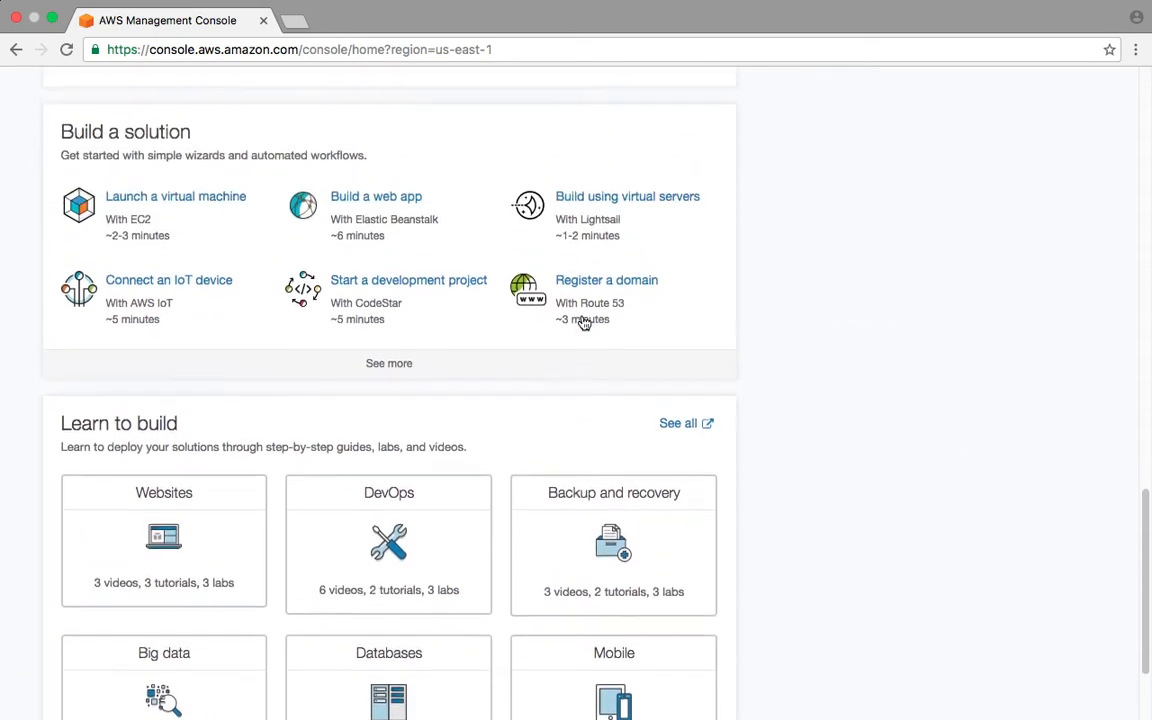
{"action": "scroll", "coordinate": [582, 323], "scroll_direction": "up", "scroll_amount": 5}
{"action": "left_click", "coordinate": [333, 277]}
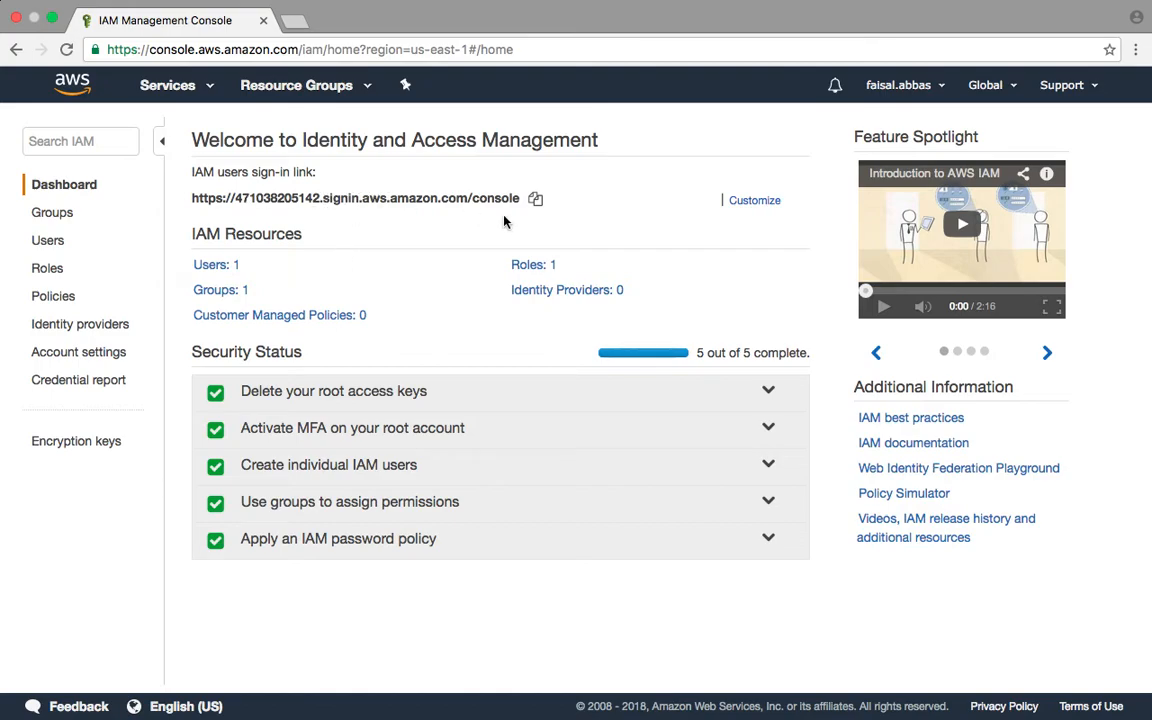
Step: Copy the IAM users sign-in link and paste it on a new line in the Notes note
{"action": "left_click", "coordinate": [536, 200]}
{"action": "key", "text": "super+Tab"}
{"action": "key", "text": "super+Tab"}
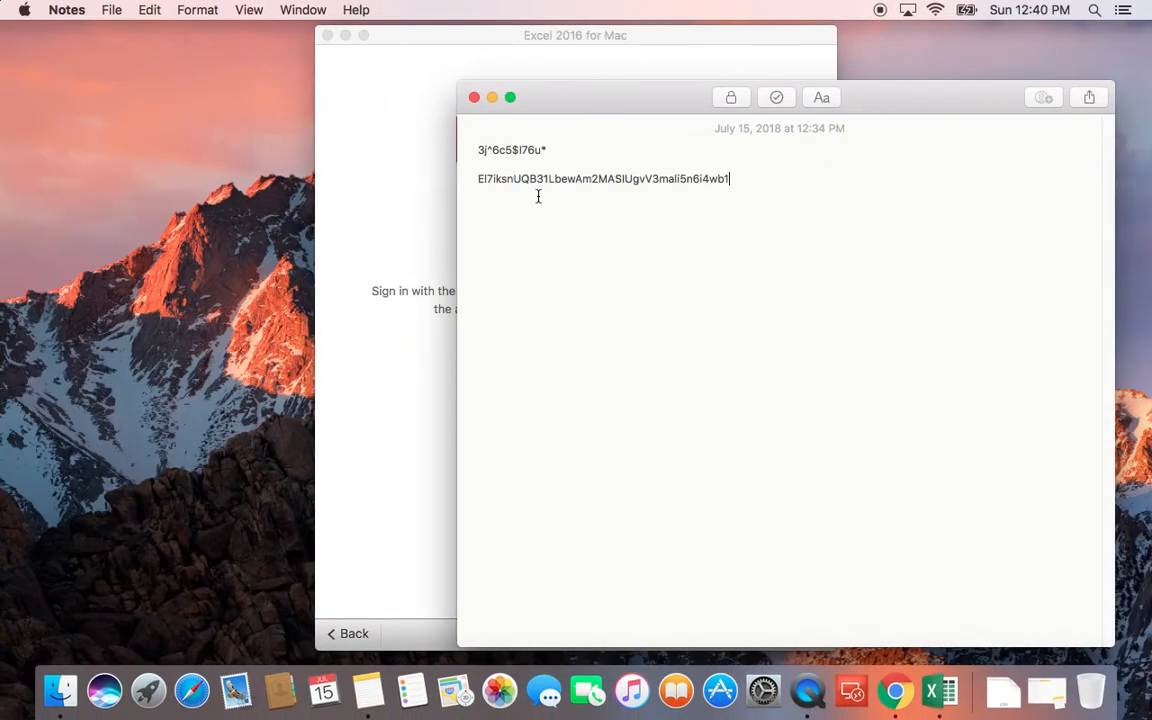
{"action": "key", "text": "Return"}
{"action": "right_click", "coordinate": [531, 196]}
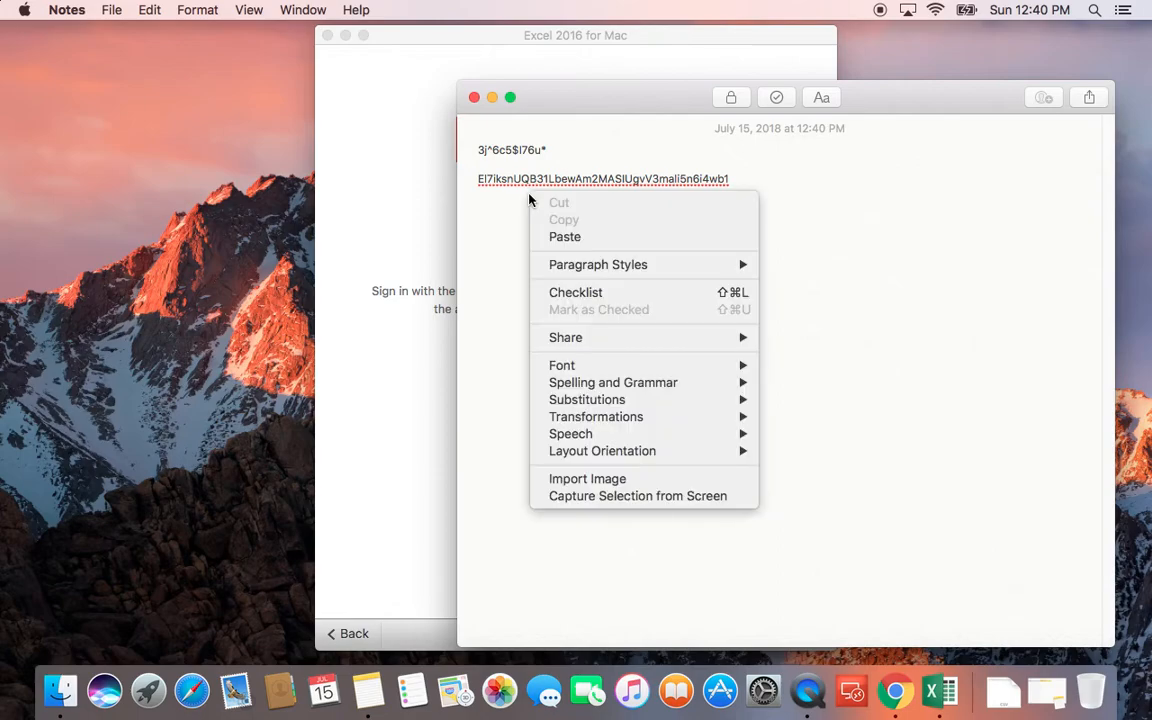
{"action": "left_click", "coordinate": [577, 237]}
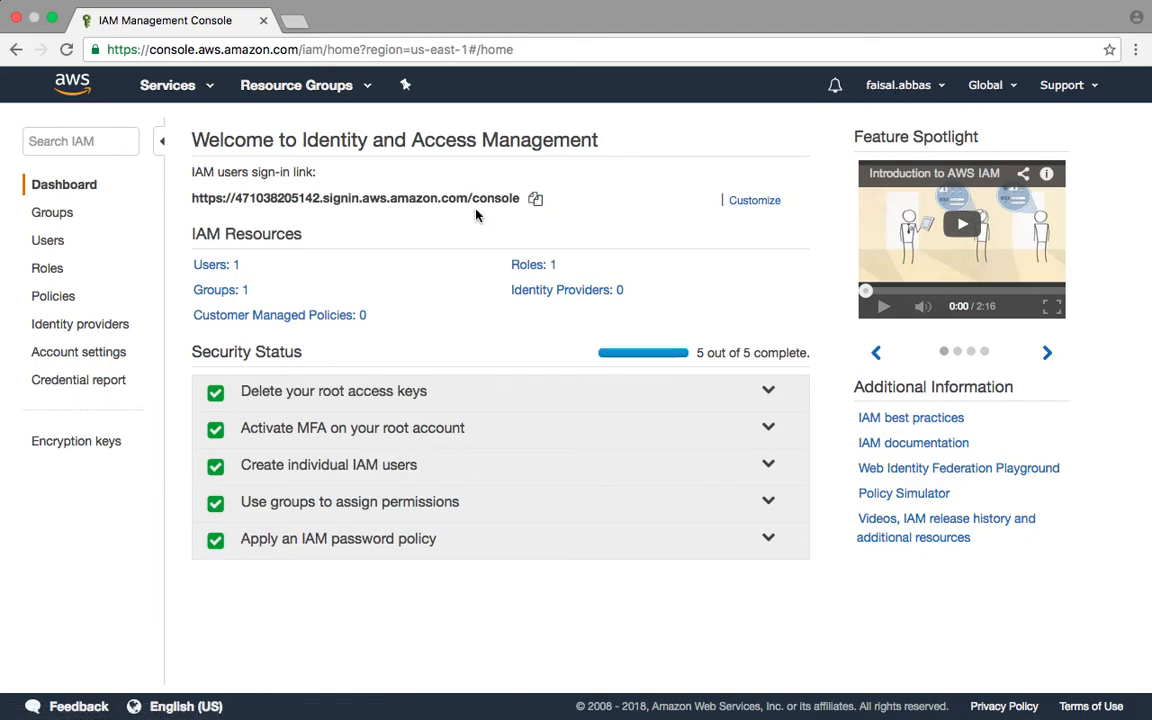
Step: Sign out of the root account and open the saved IAM users sign-in link in the address bar
{"action": "left_click", "coordinate": [900, 85]}
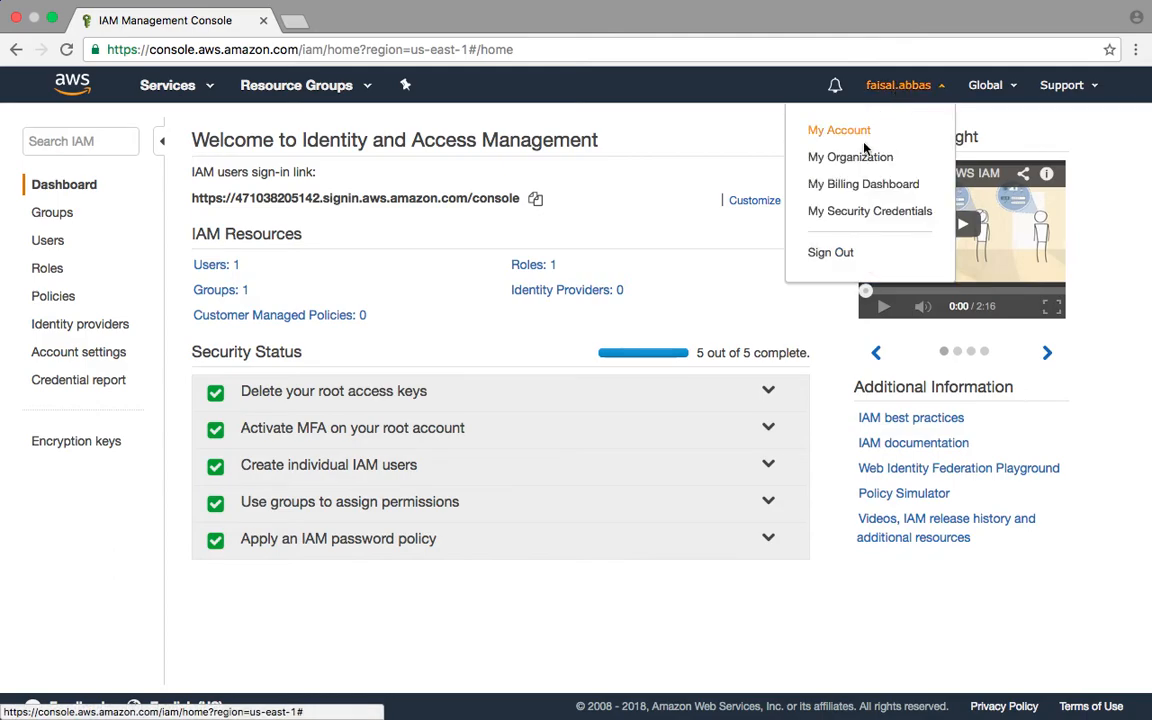
{"action": "left_click", "coordinate": [841, 254]}
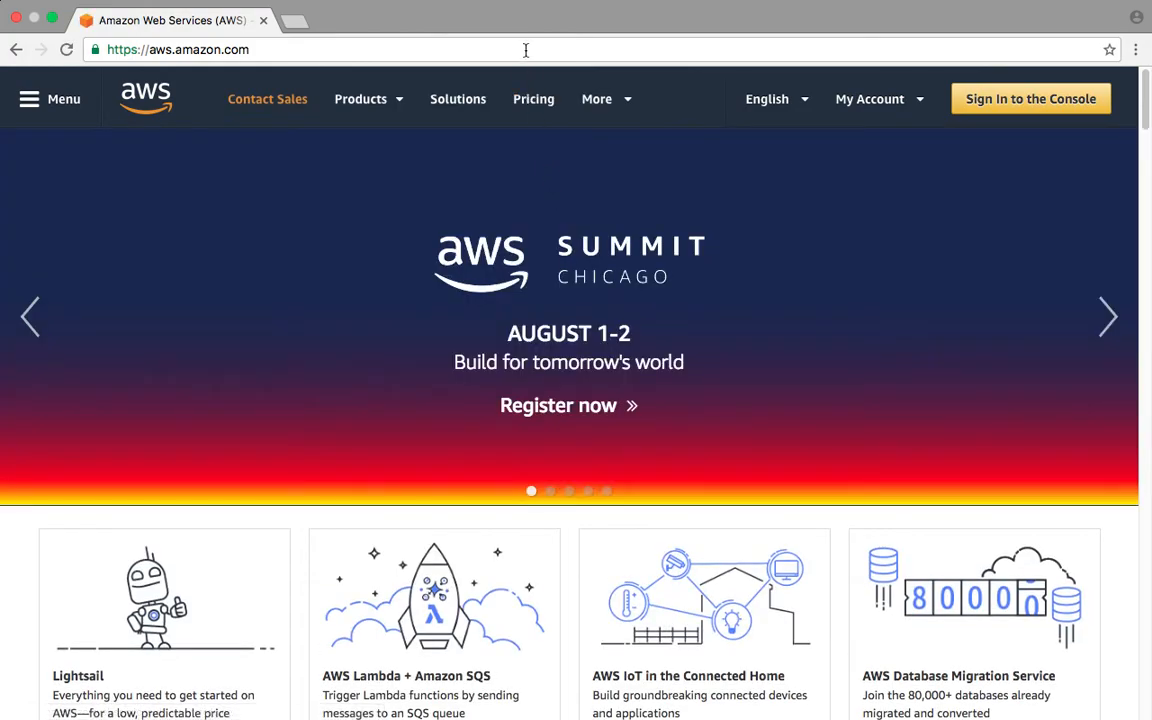
{"action": "left_click", "coordinate": [526, 50]}
{"action": "right_click", "coordinate": [526, 54]}
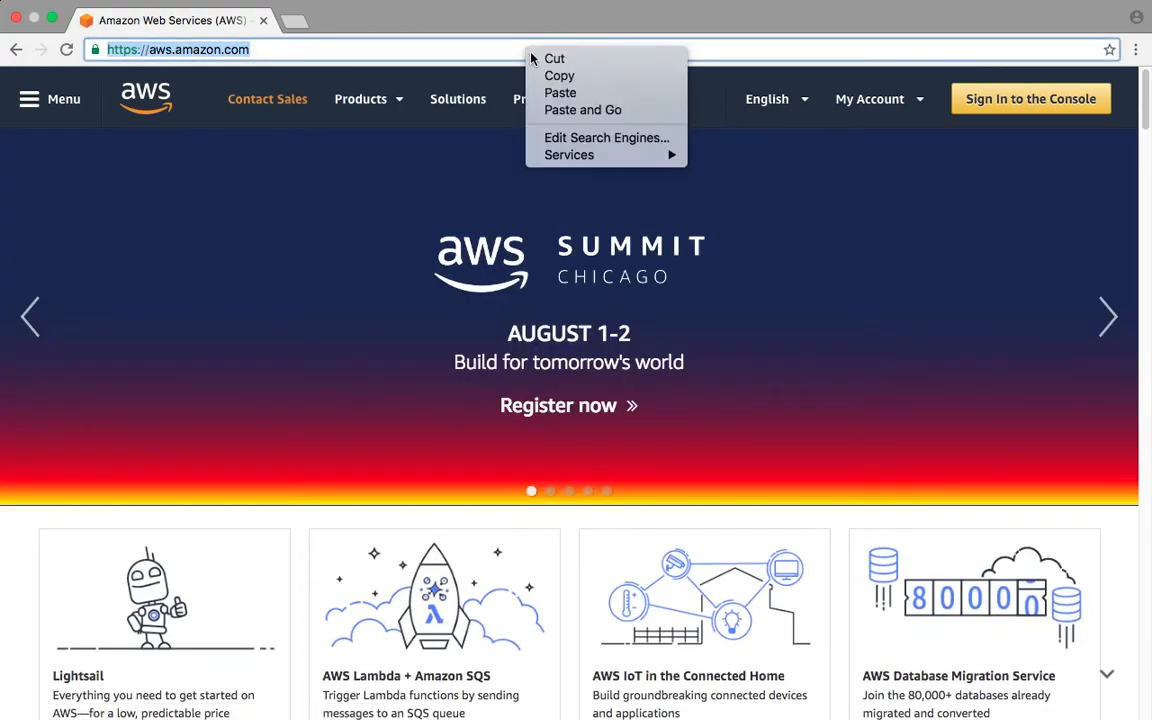
{"action": "left_click", "coordinate": [571, 93]}
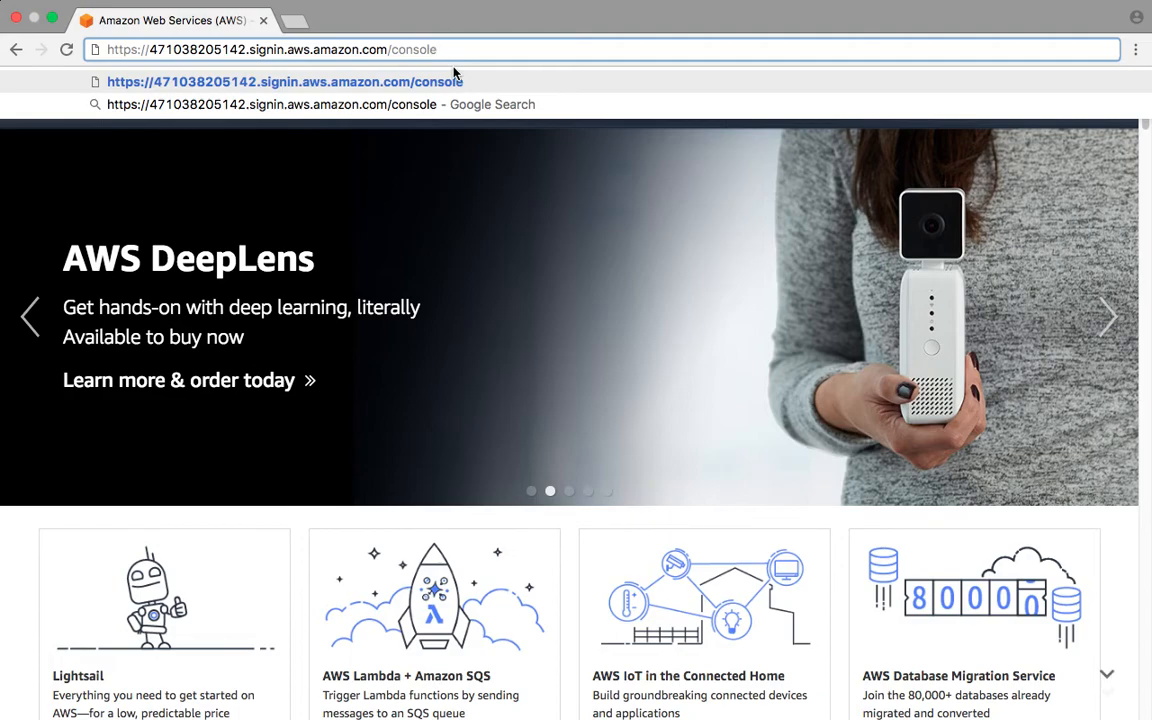
{"action": "left_click", "coordinate": [453, 72]}
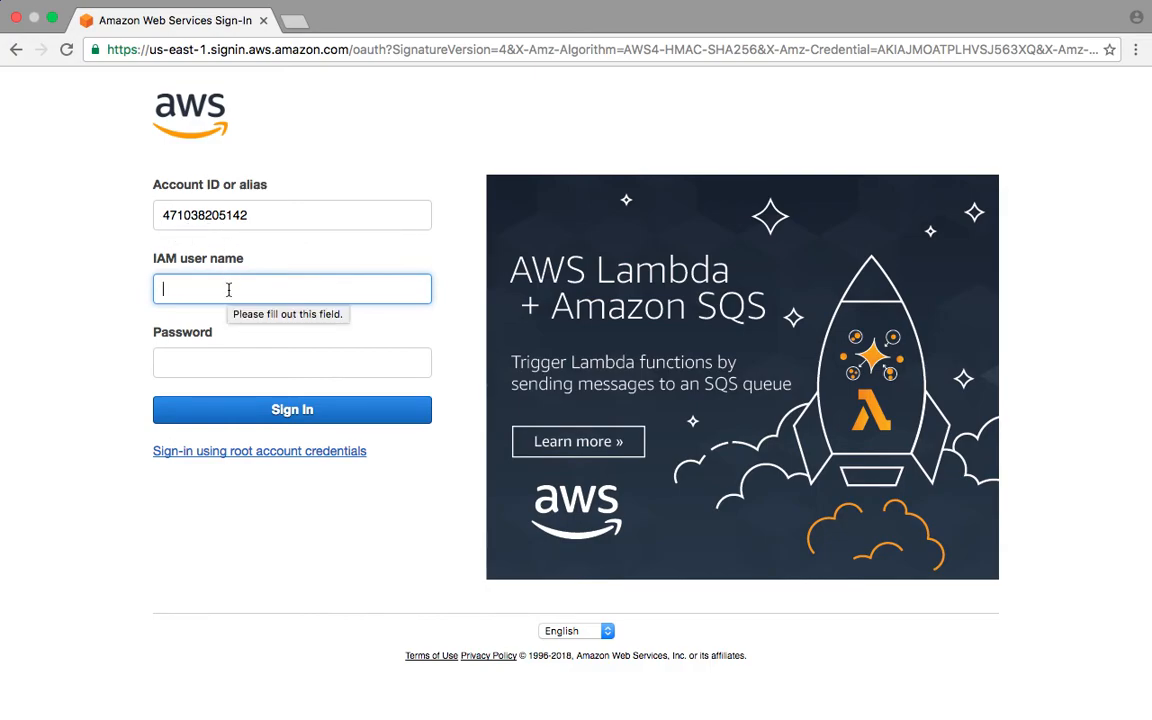
Step: Enter the IAM user name, paste the user's password copied from Notes, and sign in
{"action": "type", "text": "fabbas"}
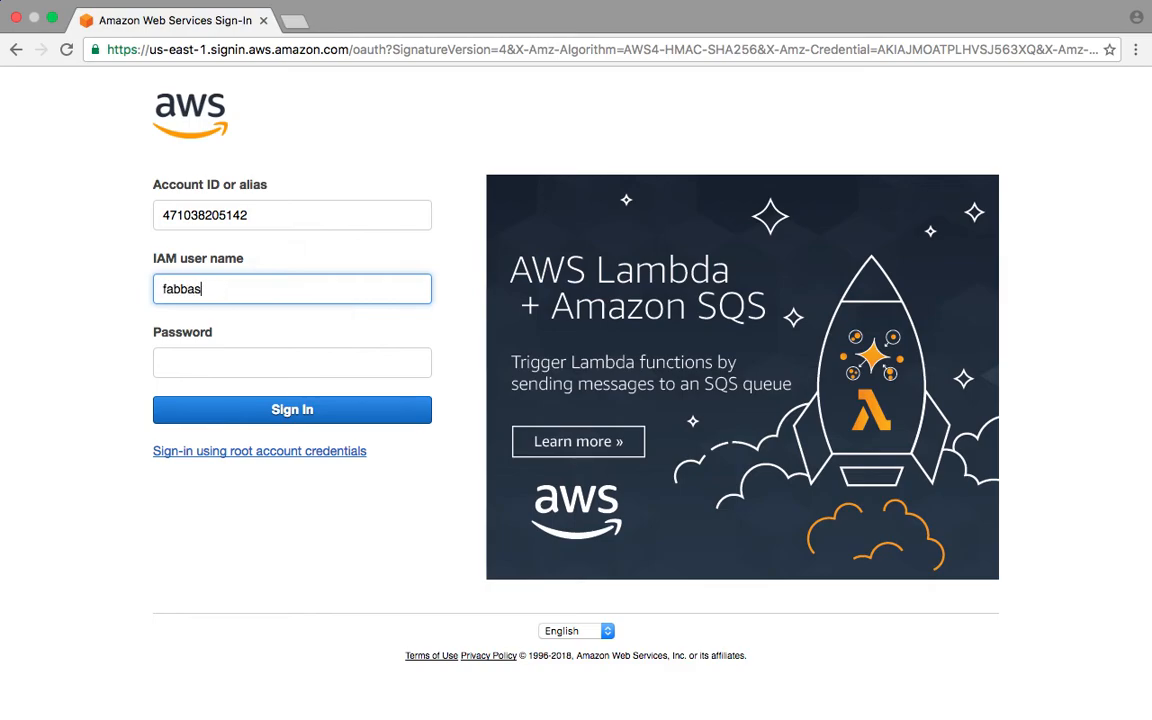
{"action": "key", "text": "Tab"}
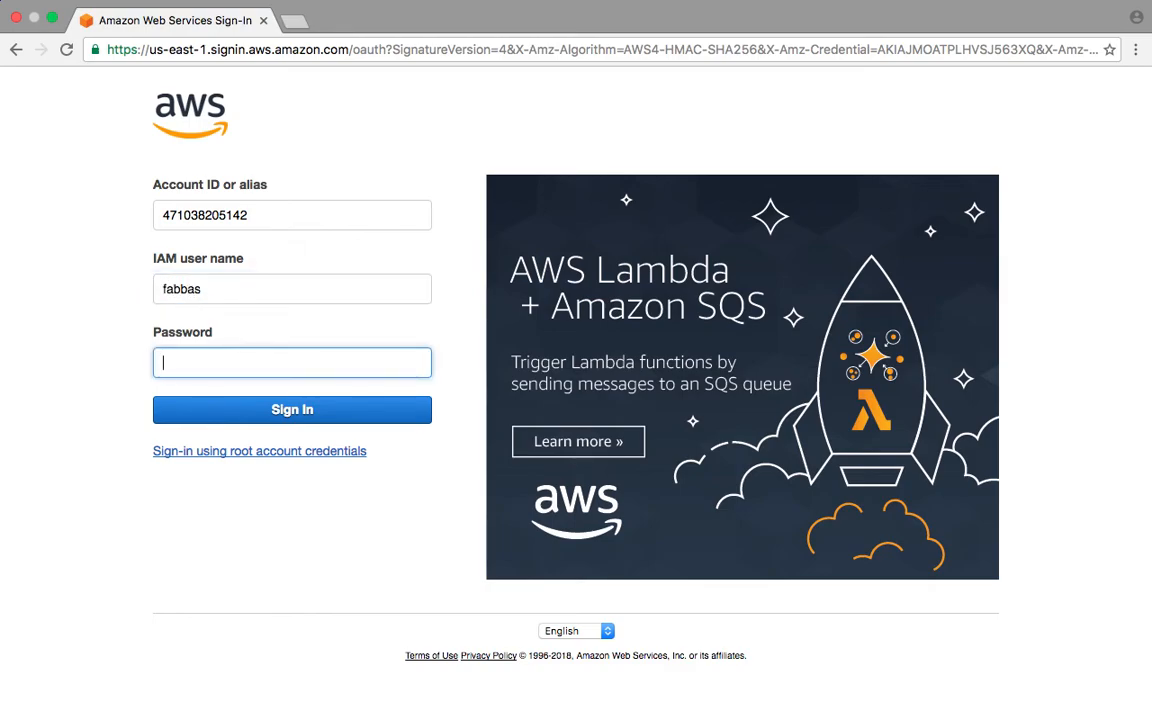
{"action": "key", "text": "ctrl+Left"}
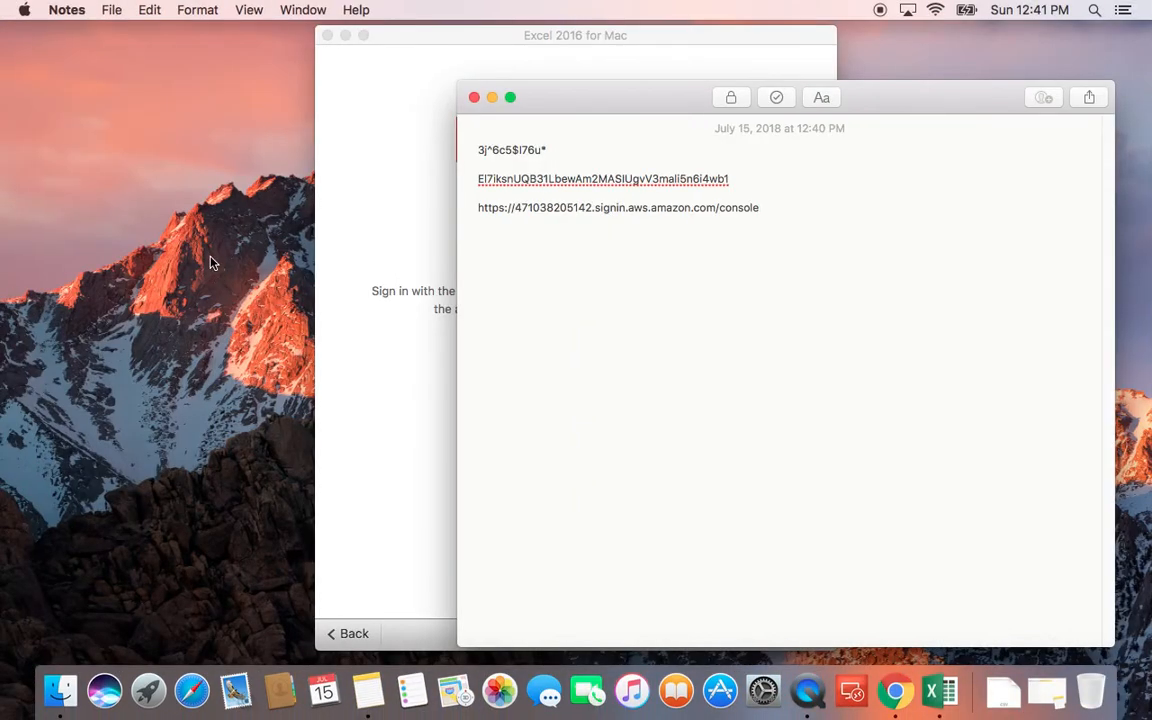
{"action": "left_click_drag", "start_coordinate": [545, 149], "coordinate": [436, 150]}
{"action": "right_click", "coordinate": [498, 157]}
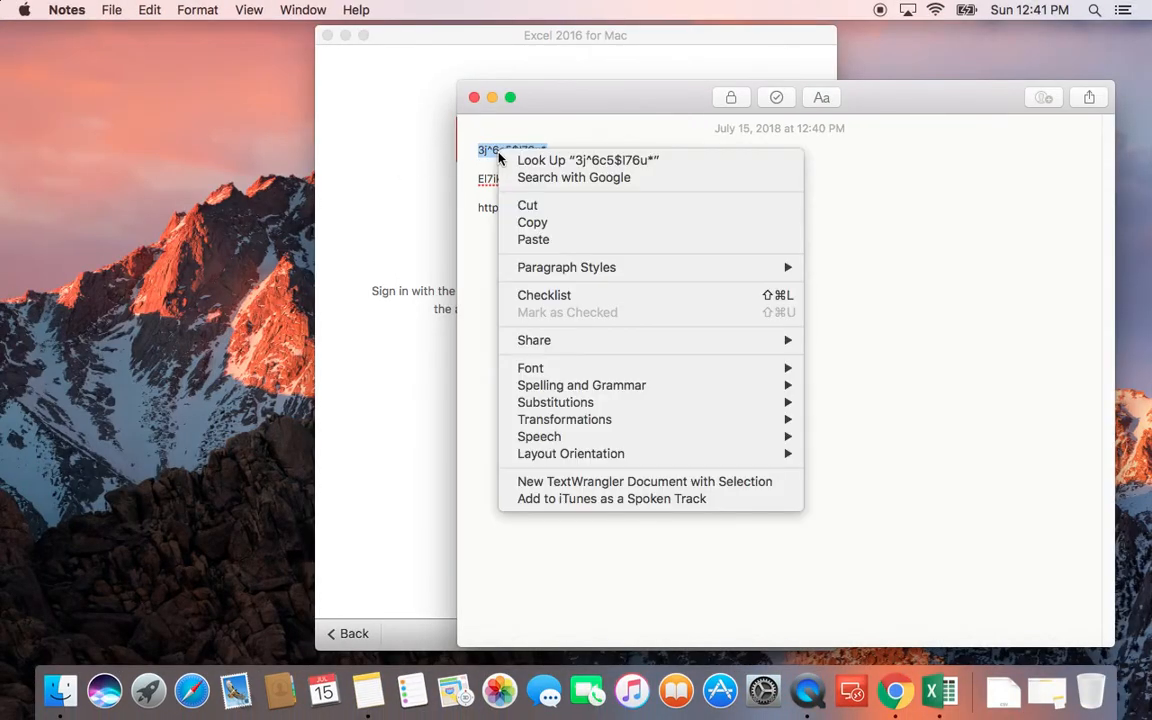
{"action": "left_click", "coordinate": [545, 224]}
{"action": "key", "text": "ctrl+Right"}
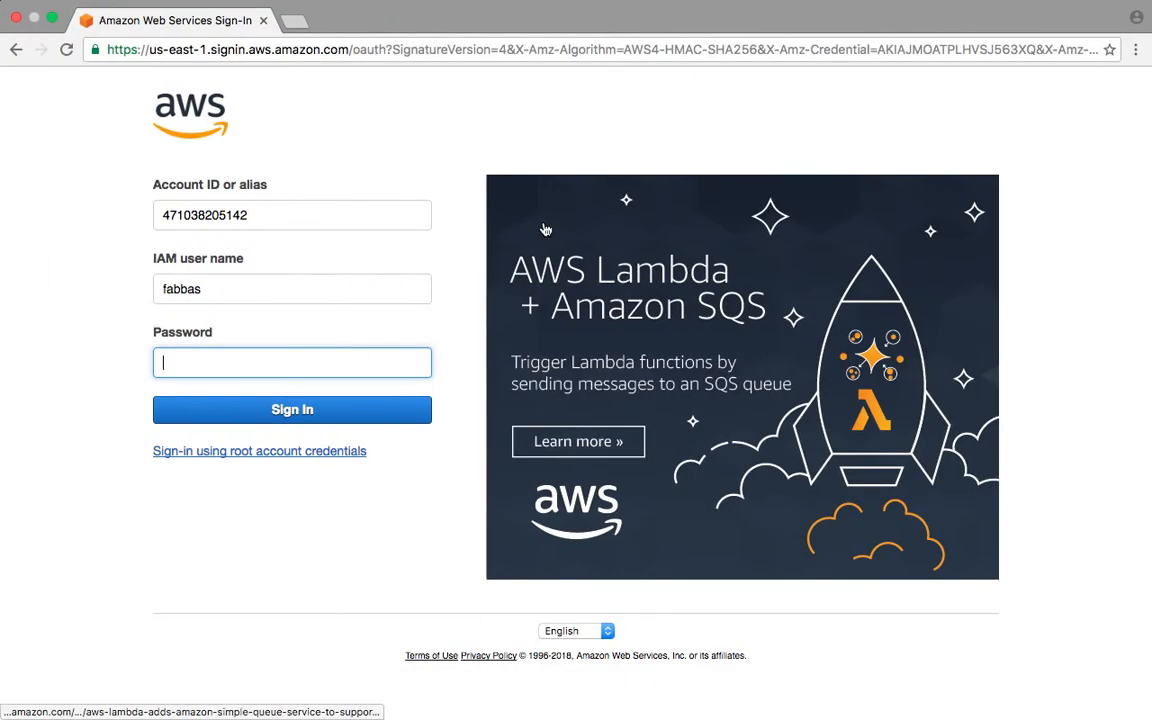
{"action": "right_click", "coordinate": [384, 359]}
{"action": "left_click", "coordinate": [416, 447]}
{"action": "left_click", "coordinate": [325, 419]}
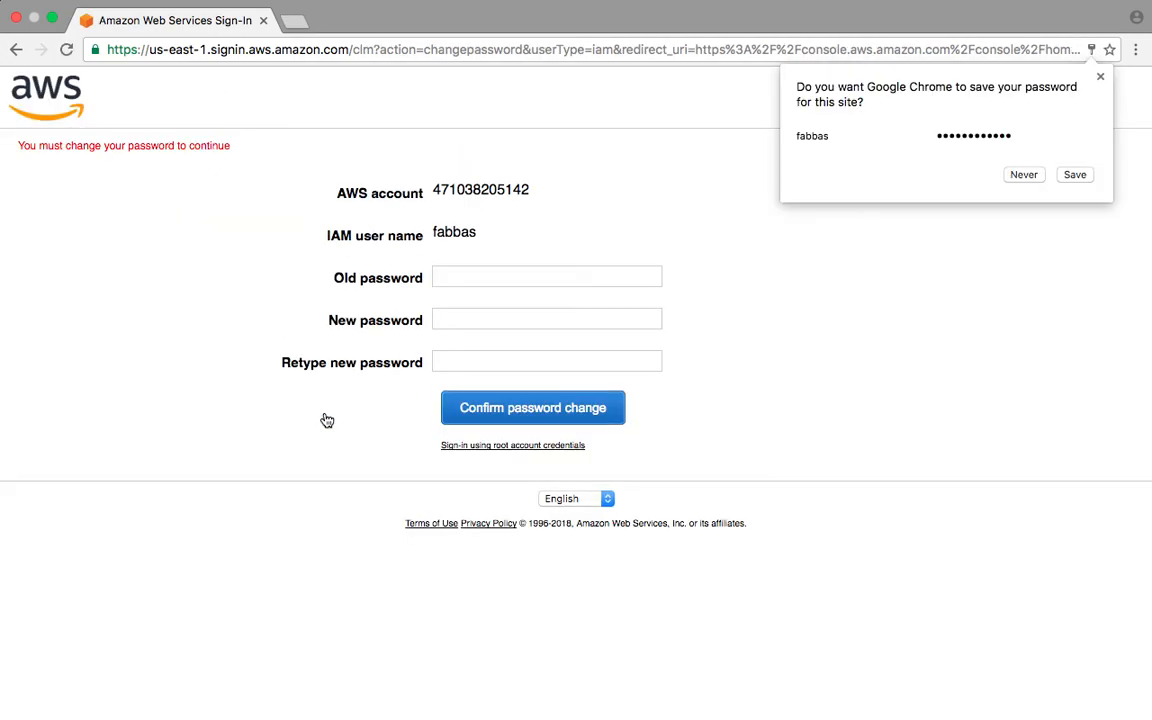
Step: Paste the temporary password as the old password, enter the new password twice, and confirm the change
{"action": "left_click", "coordinate": [1038, 176]}
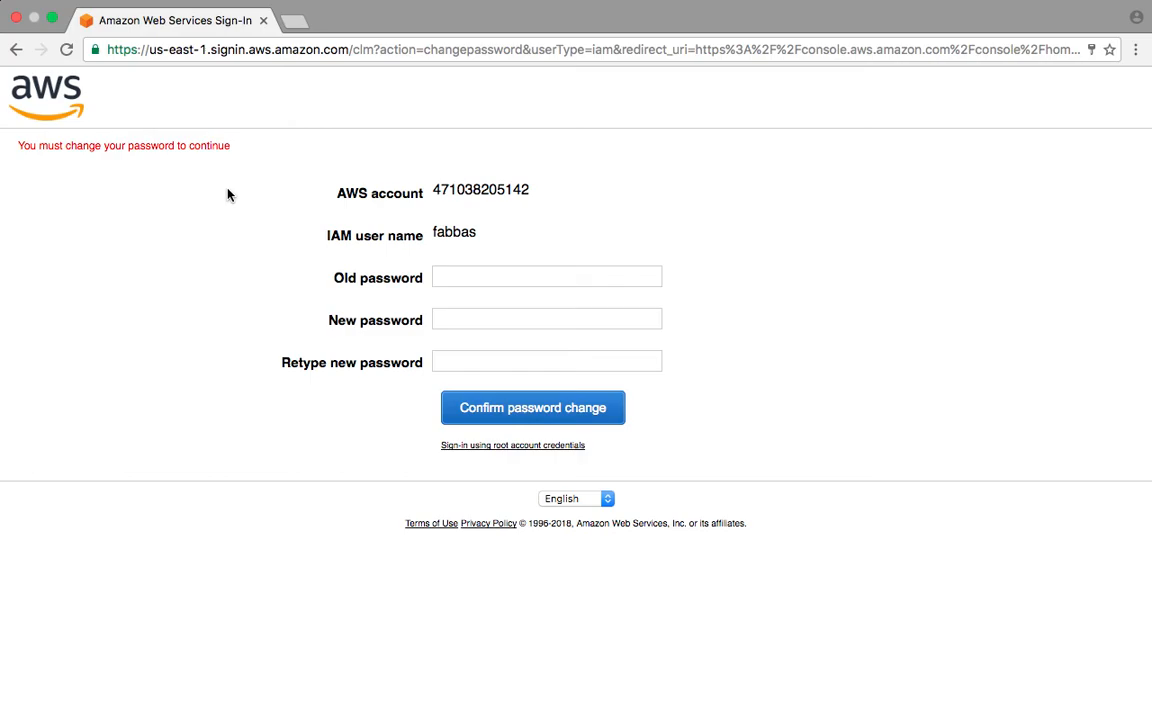
{"action": "left_click", "coordinate": [512, 281]}
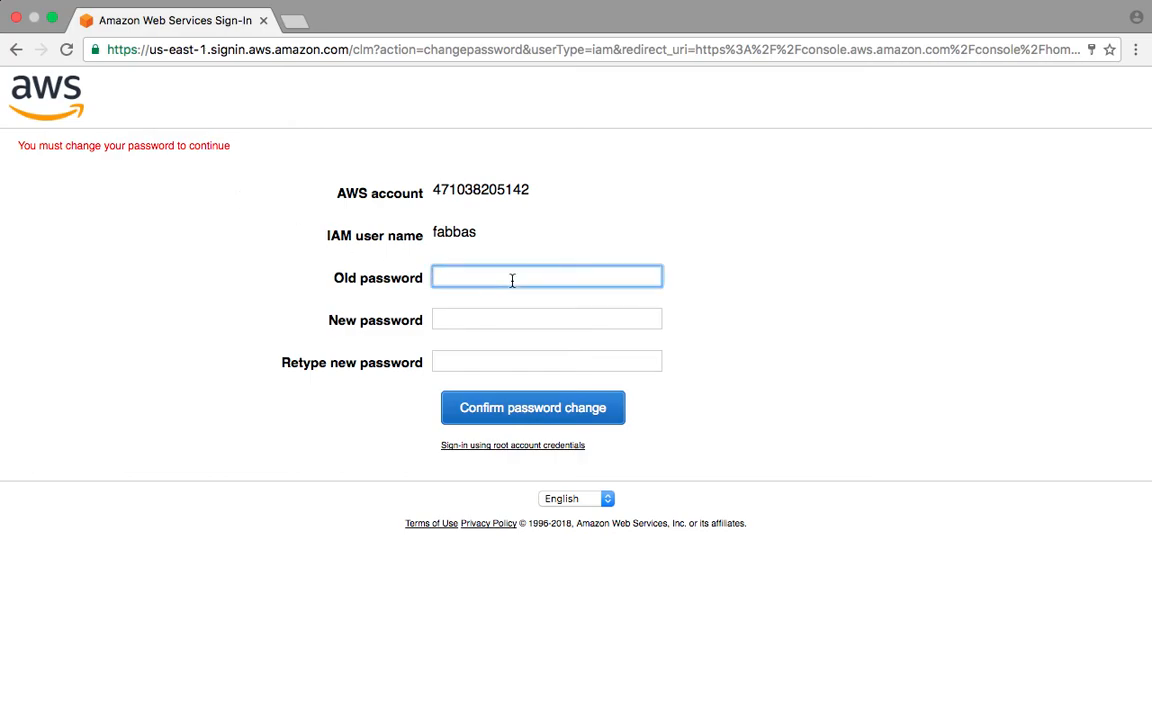
{"action": "right_click", "coordinate": [512, 284]}
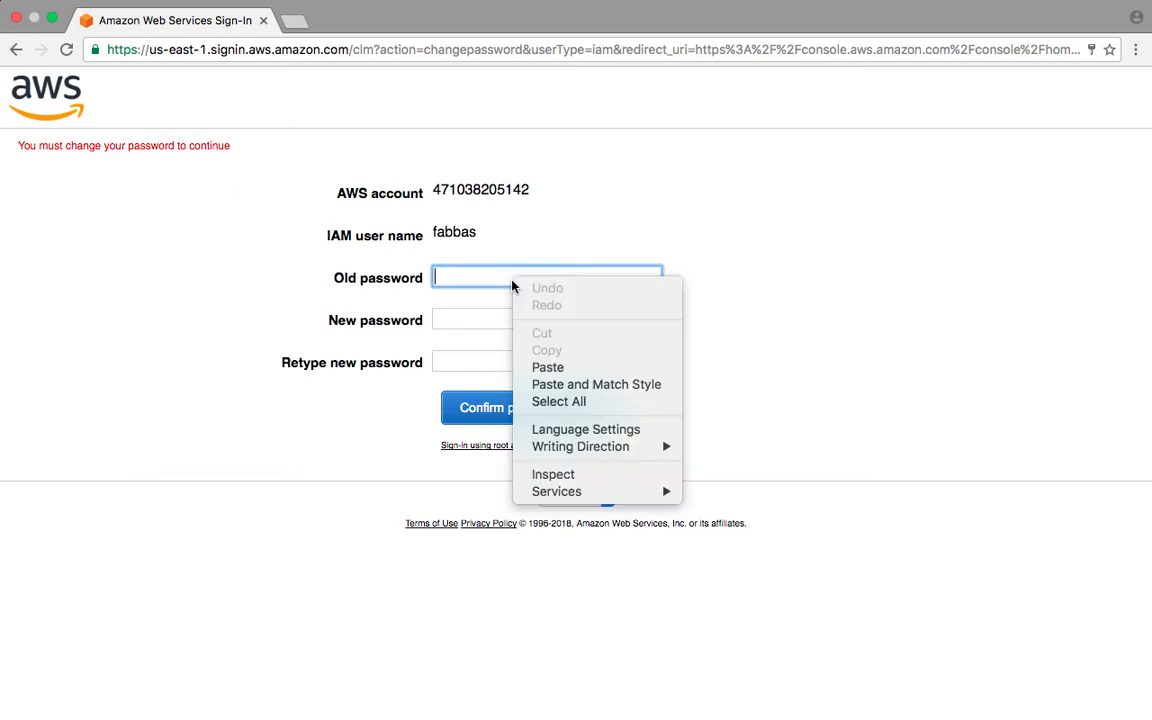
{"action": "left_click", "coordinate": [552, 368]}
{"action": "left_click", "coordinate": [554, 327]}
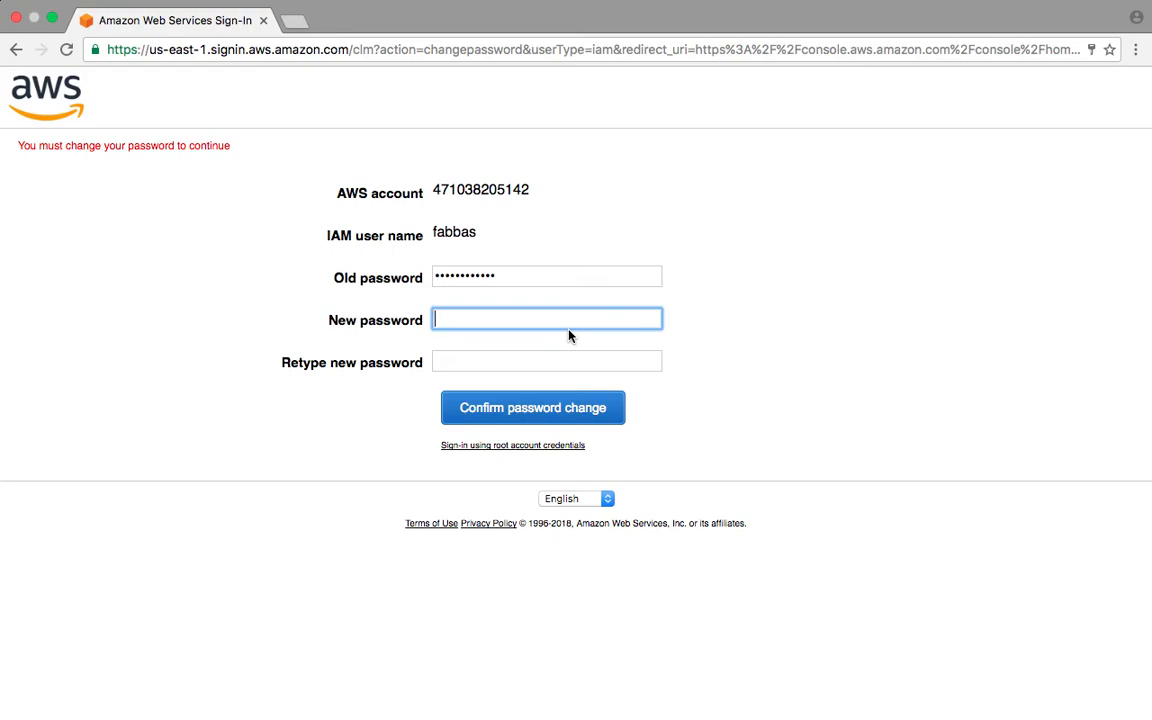
{"action": "type", "text": "••••••••••••"}
{"action": "key", "text": "Tab"}
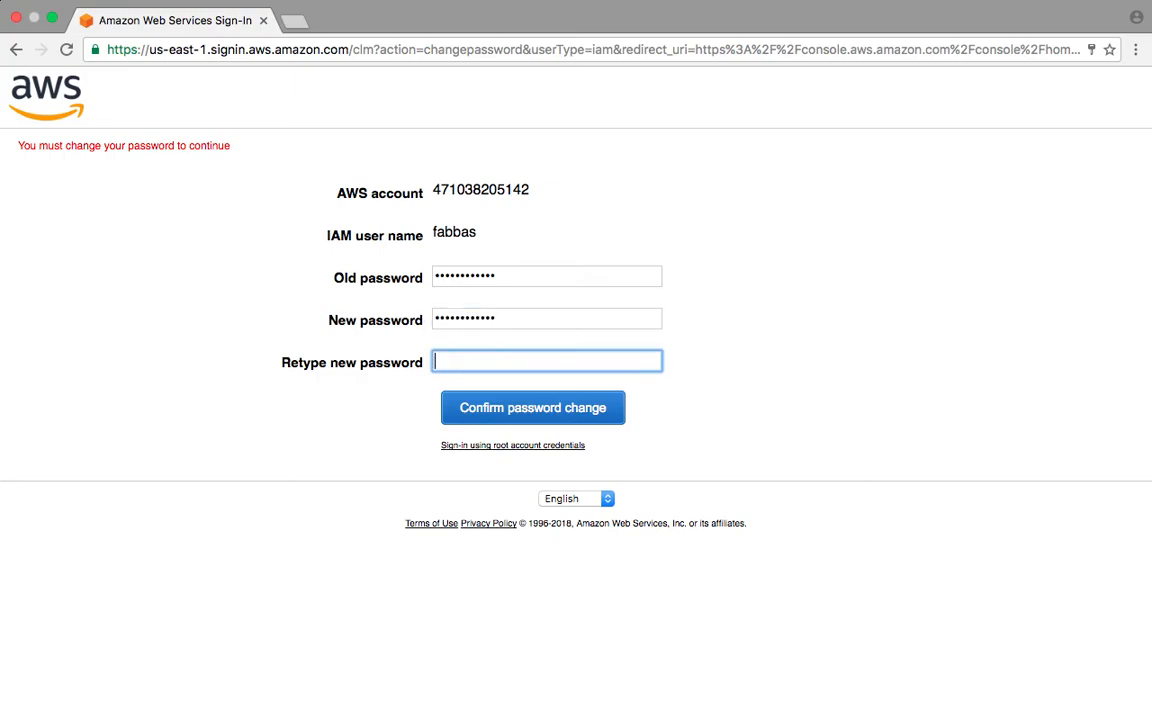
{"action": "type", "text": "••••••••••••"}
{"action": "left_click", "coordinate": [543, 408]}
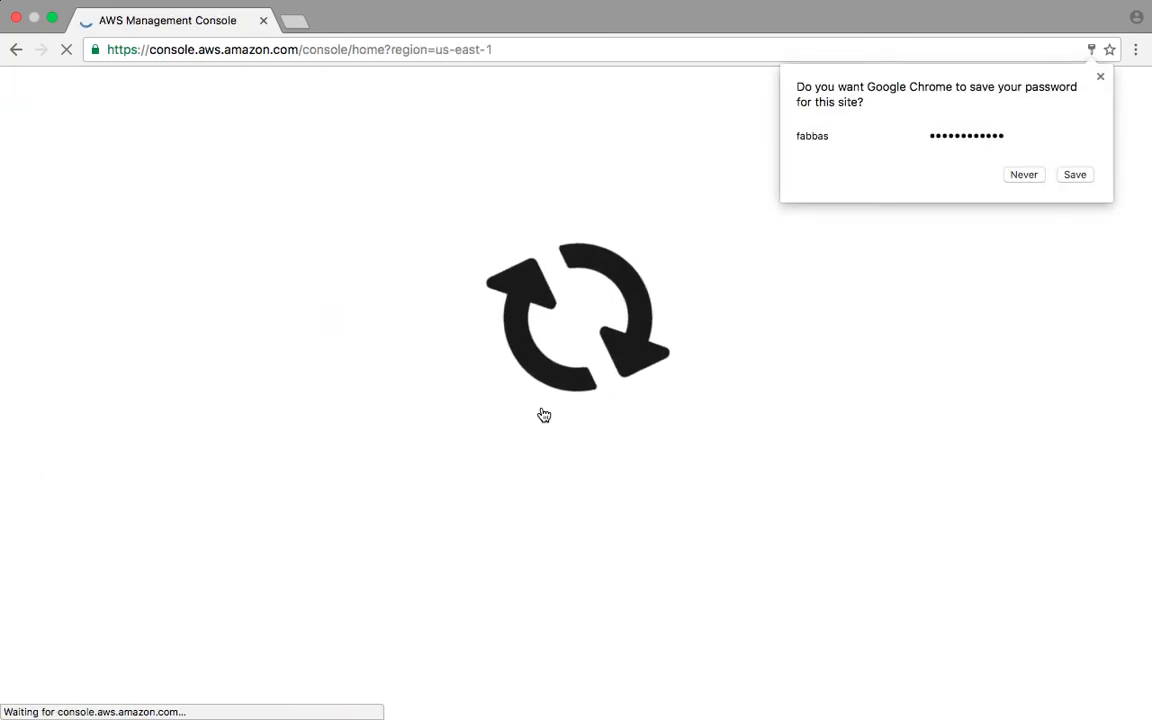
Step: Decline Chrome's save-password prompt and check the signed-in account details and region list
{"action": "left_click", "coordinate": [1023, 176]}
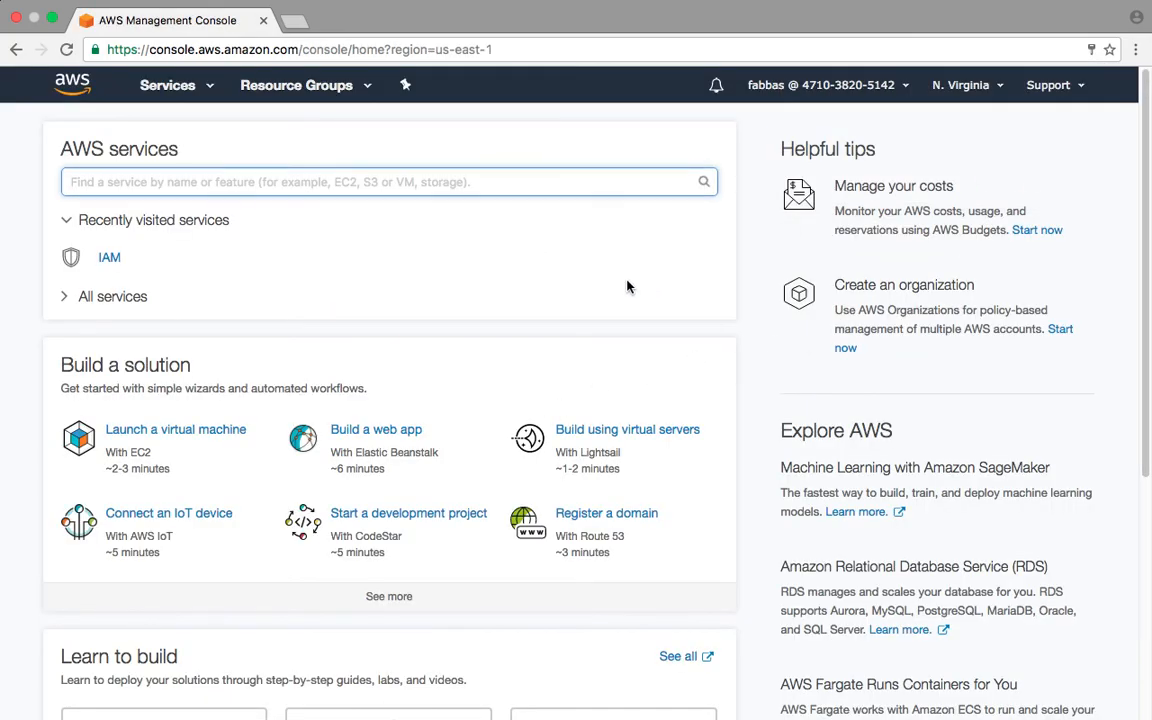
{"action": "scroll", "coordinate": [521, 340], "scroll_direction": "down", "scroll_amount": 2}
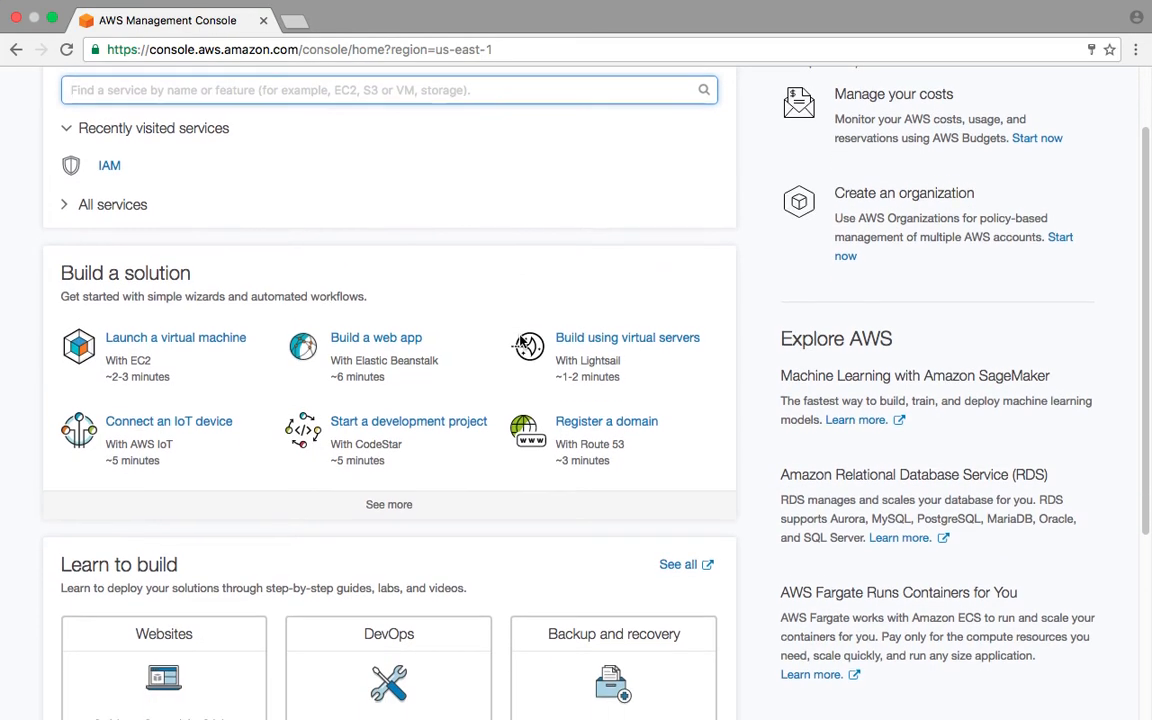
{"action": "scroll", "coordinate": [521, 341], "scroll_direction": "up", "scroll_amount": 2}
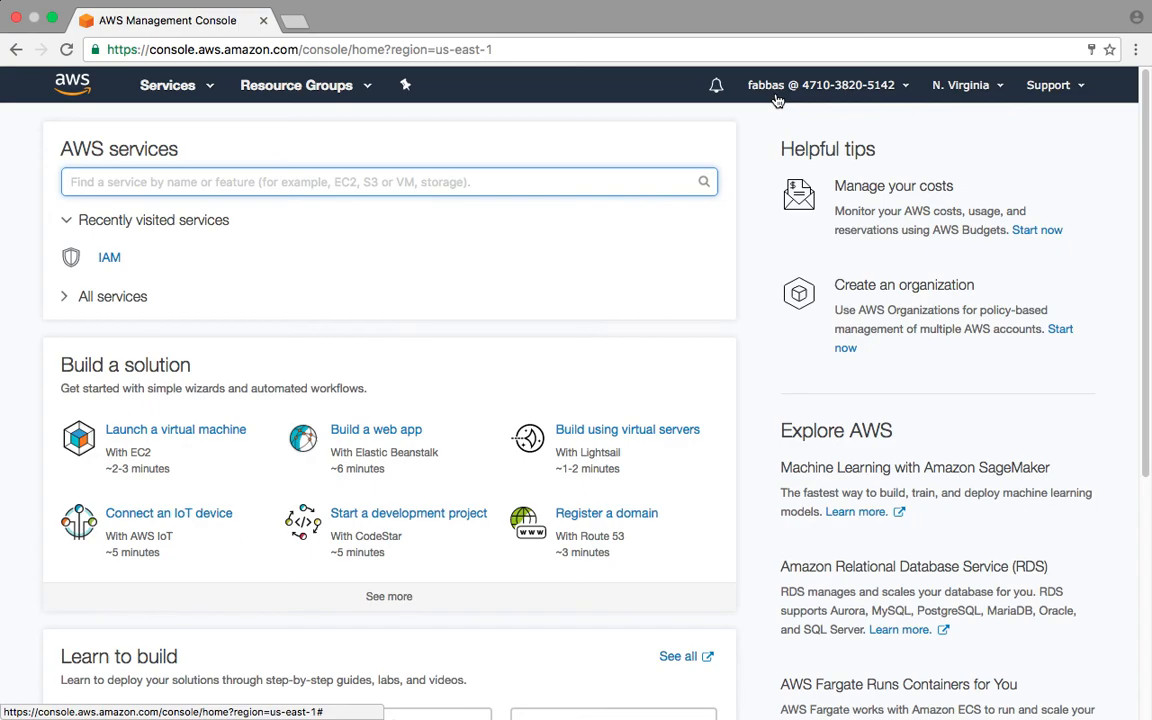
{"action": "left_click", "coordinate": [909, 90]}
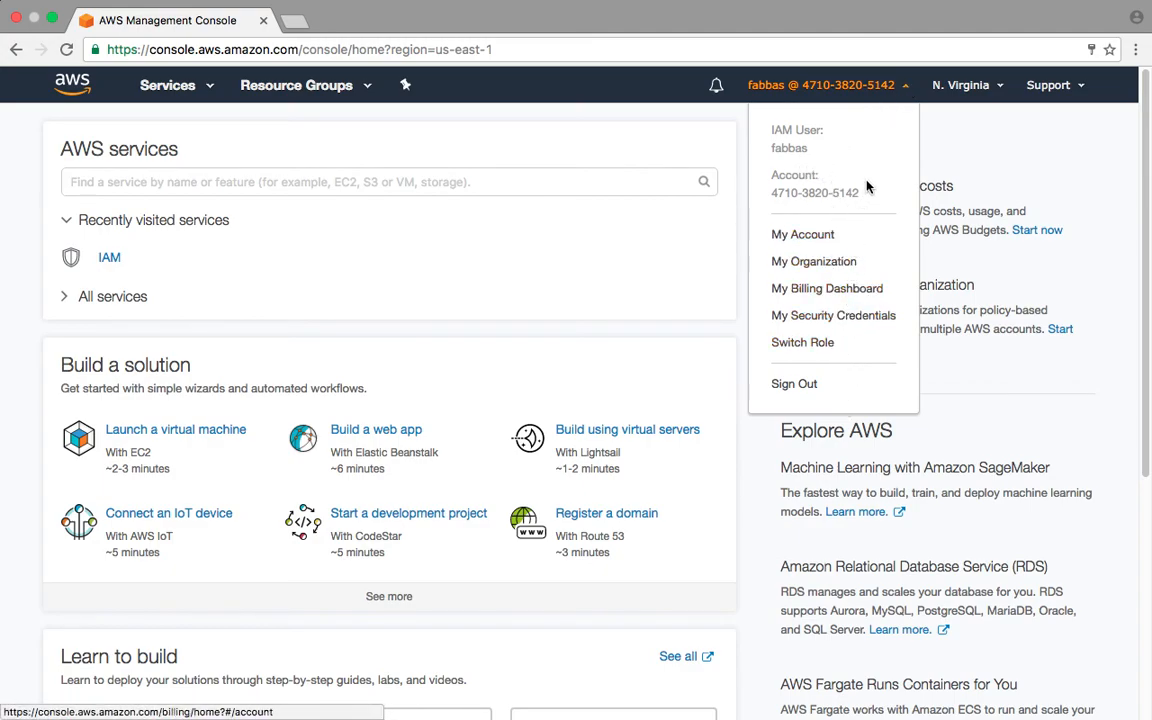
{"action": "left_click", "coordinate": [954, 88]}
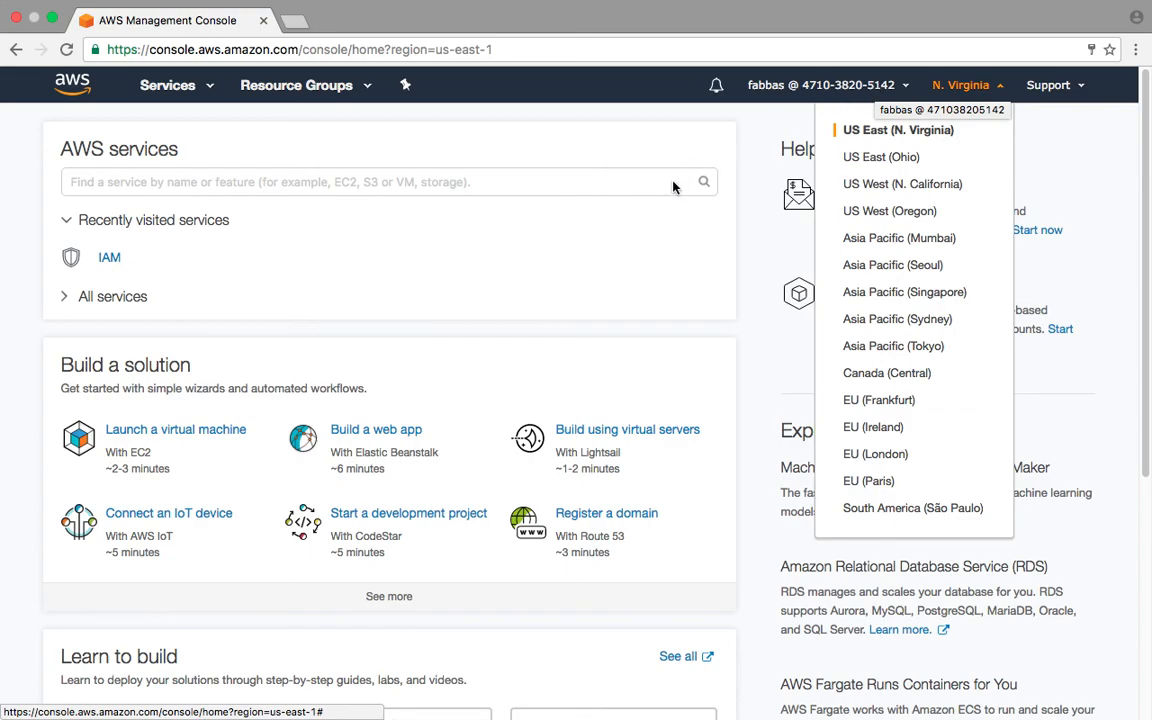
{"action": "left_click", "coordinate": [594, 255]}
{"action": "scroll", "coordinate": [593, 257], "scroll_direction": "down", "scroll_amount": 3}
{"action": "scroll", "coordinate": [594, 257], "scroll_direction": "up", "scroll_amount": 3}
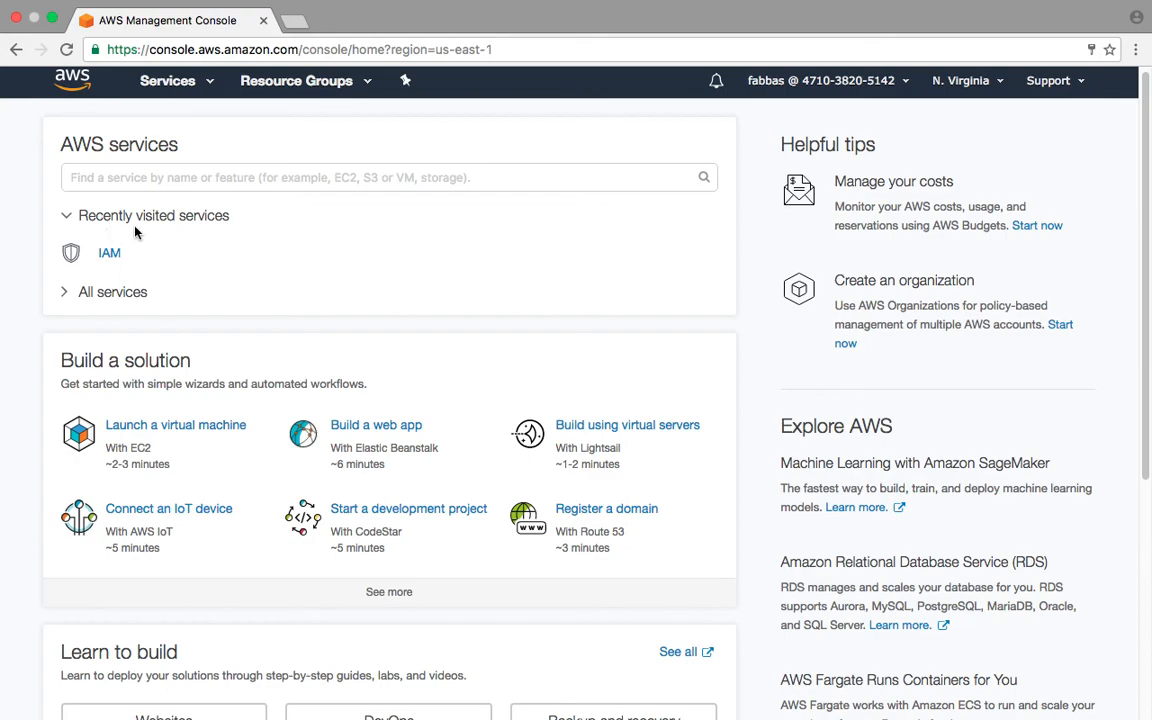
{"action": "scroll", "coordinate": [253, 591], "scroll_direction": "down", "scroll_amount": 6}
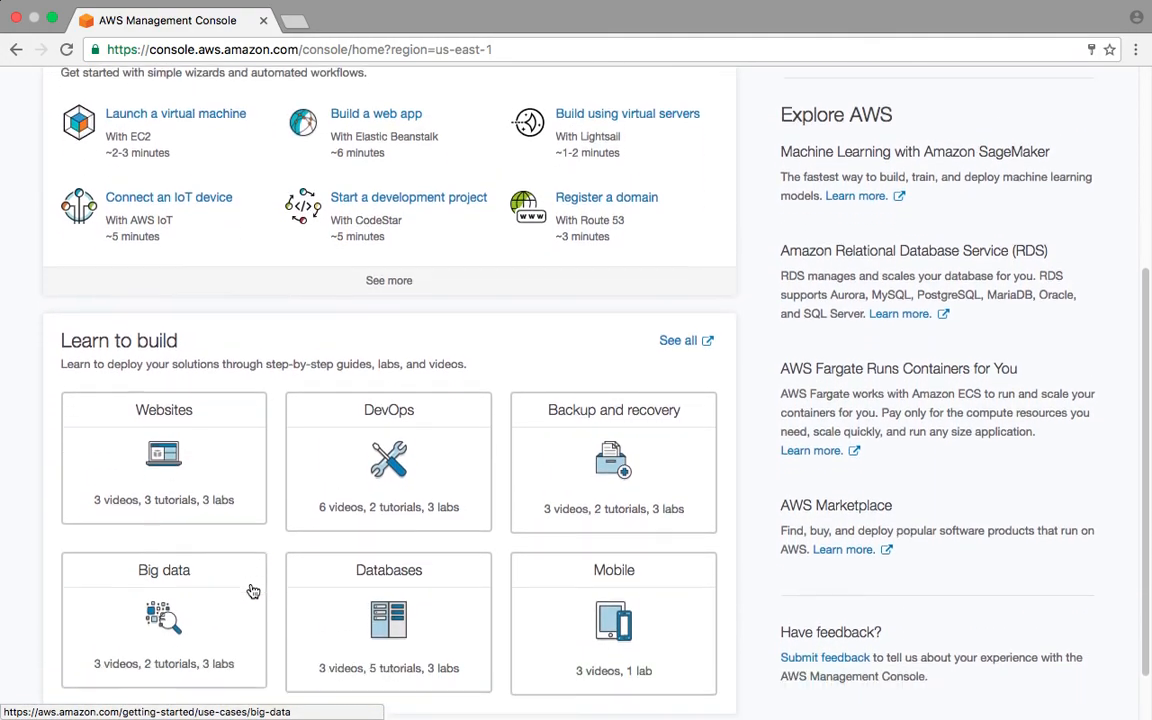
{"action": "scroll", "coordinate": [253, 591], "scroll_direction": "up", "scroll_amount": 6}
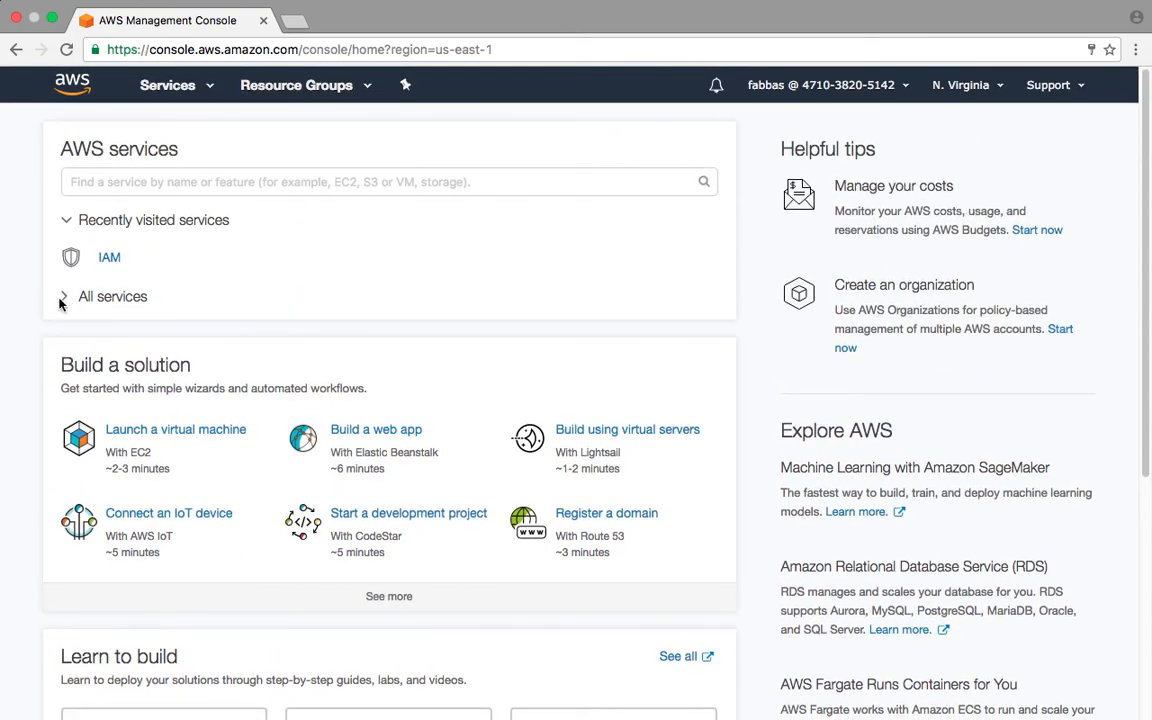
Step: Expand All services and scroll through the list from Compute to Game Development
{"action": "left_click", "coordinate": [67, 301]}
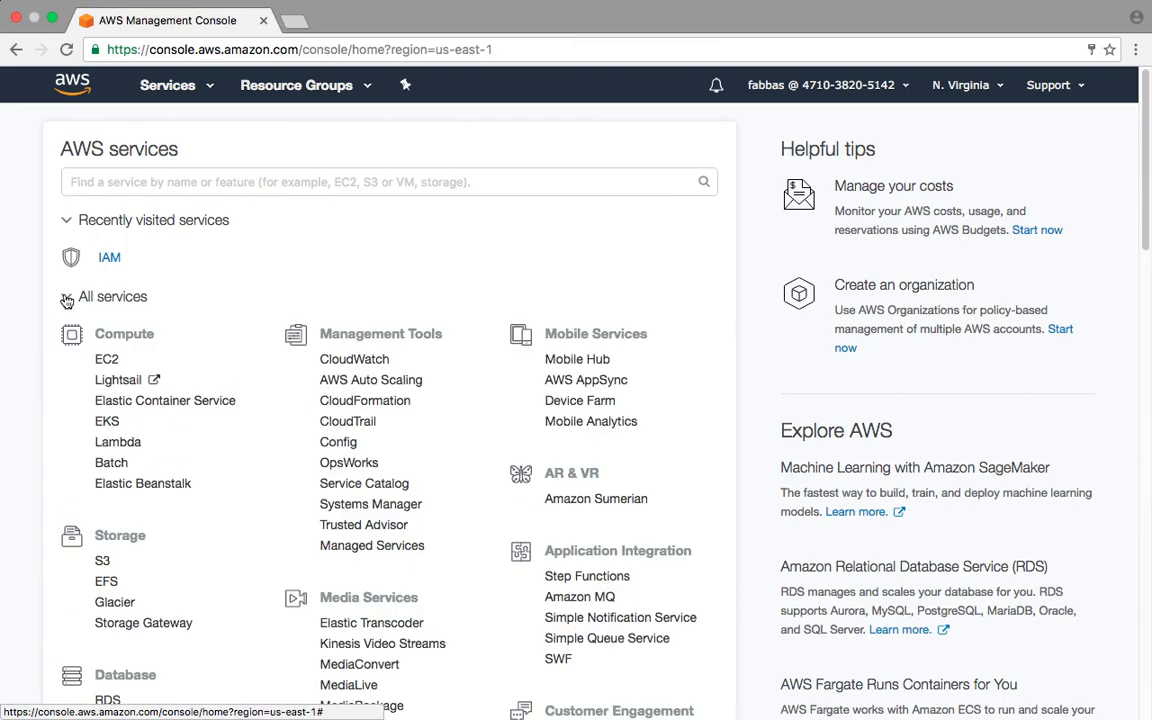
{"action": "scroll", "coordinate": [141, 357], "scroll_direction": "down", "scroll_amount": 3}
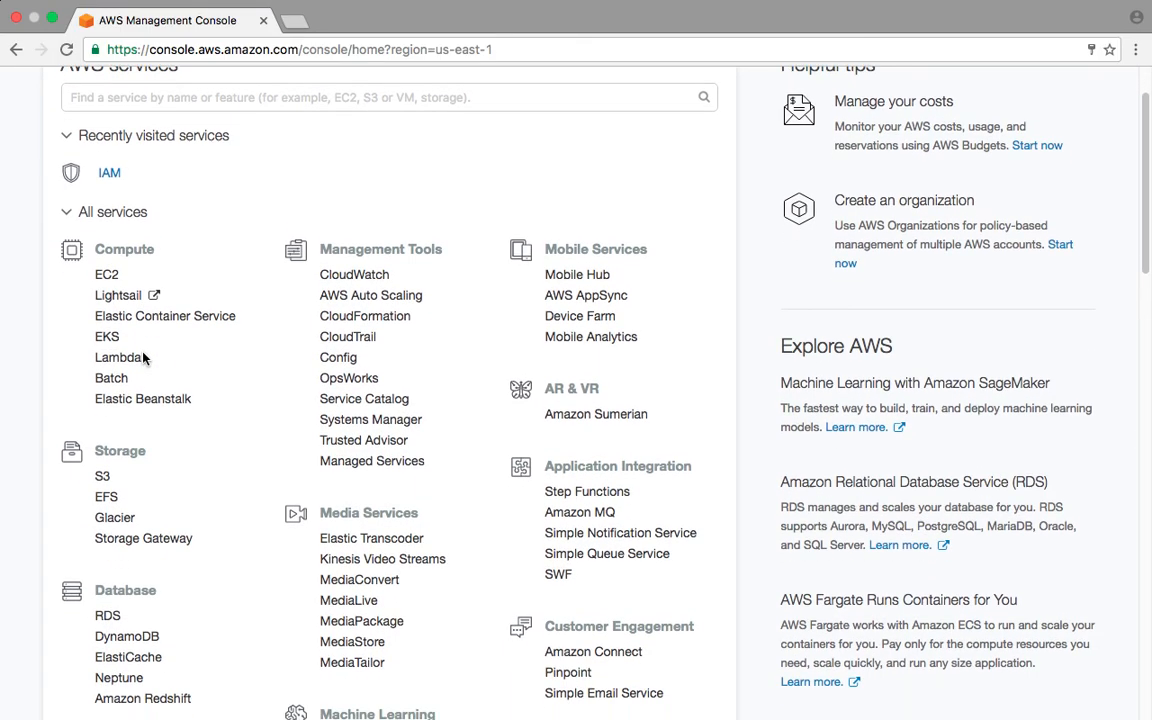
{"action": "scroll", "coordinate": [143, 357], "scroll_direction": "down", "scroll_amount": 10}
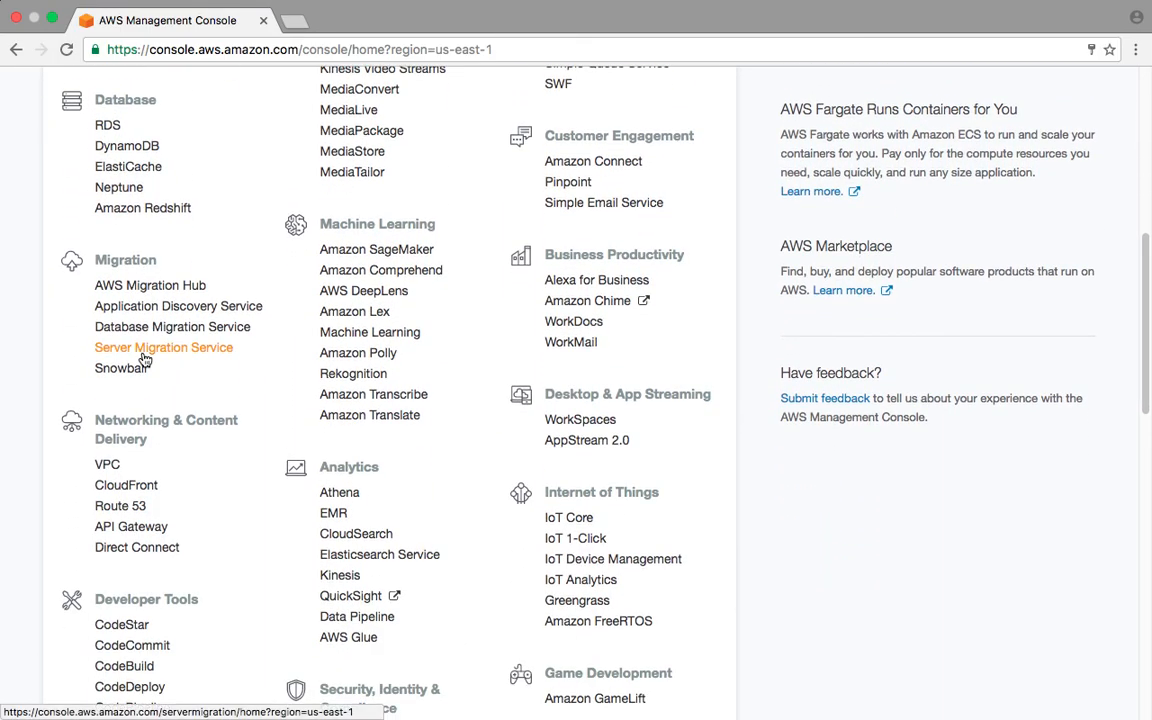
{"action": "scroll", "coordinate": [144, 359], "scroll_direction": "down", "scroll_amount": 1}
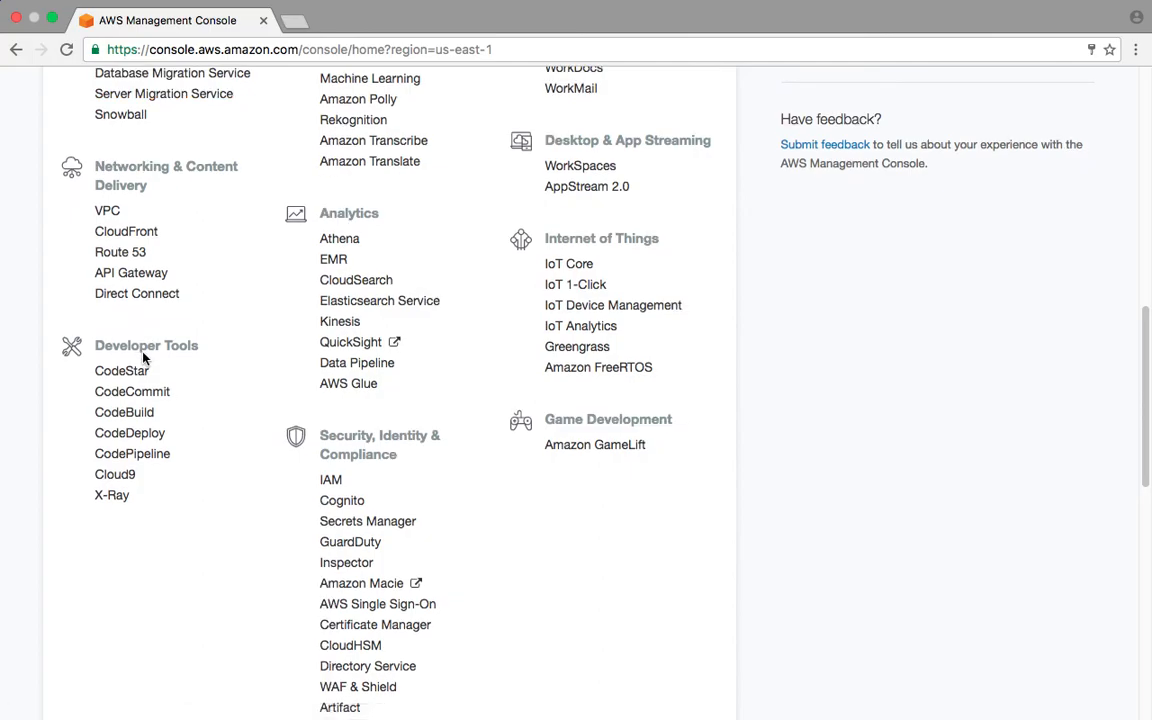
{"action": "scroll", "coordinate": [145, 360], "scroll_direction": "up", "scroll_amount": 15}
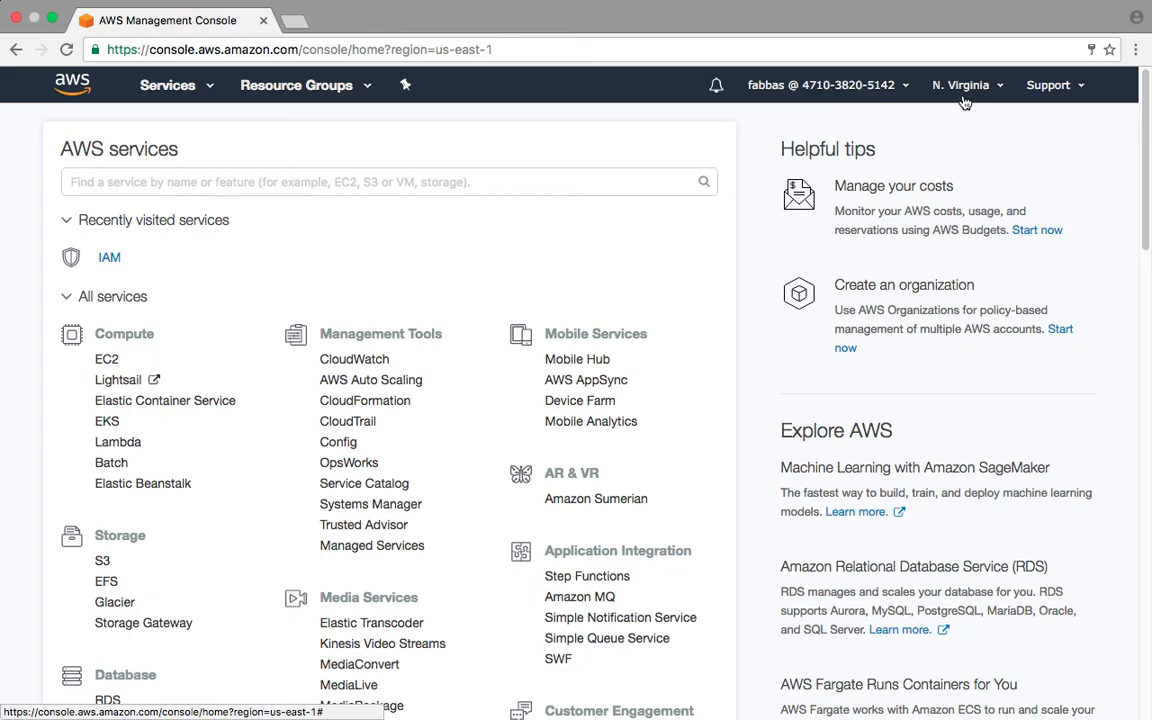
{"action": "scroll", "coordinate": [567, 311], "scroll_direction": "down", "scroll_amount": 15}
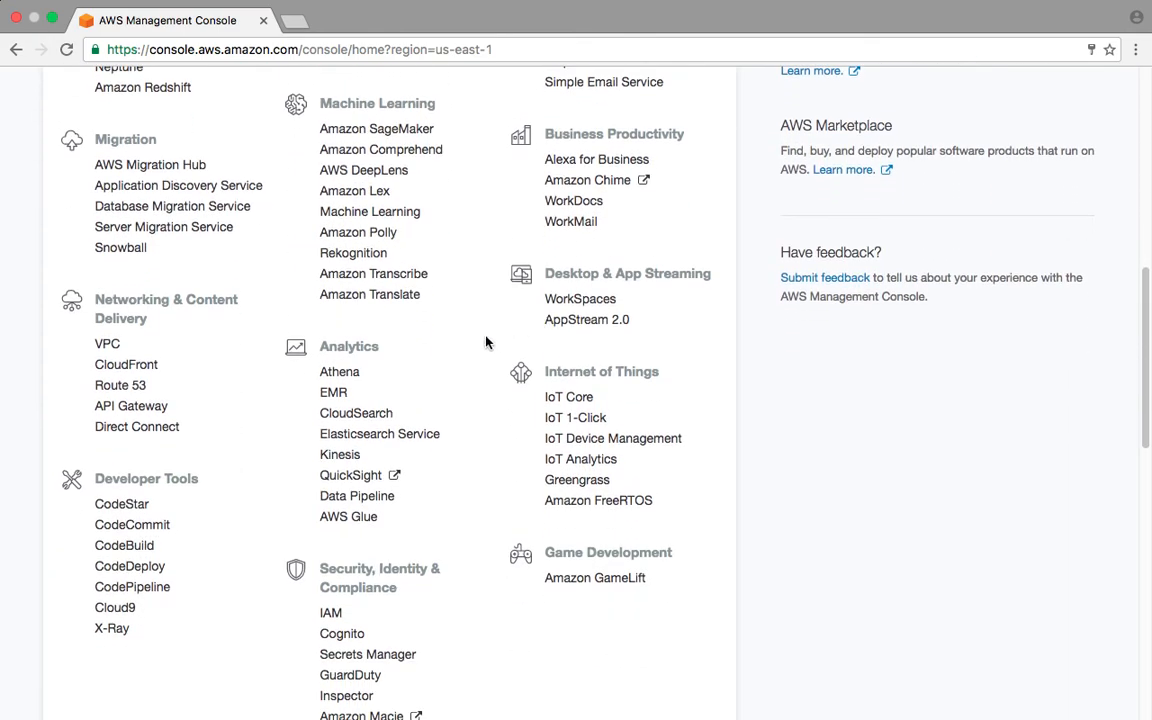
Step: Open IAM under Security, Identity & Compliance and check its Global region setting
{"action": "left_click", "coordinate": [331, 614]}
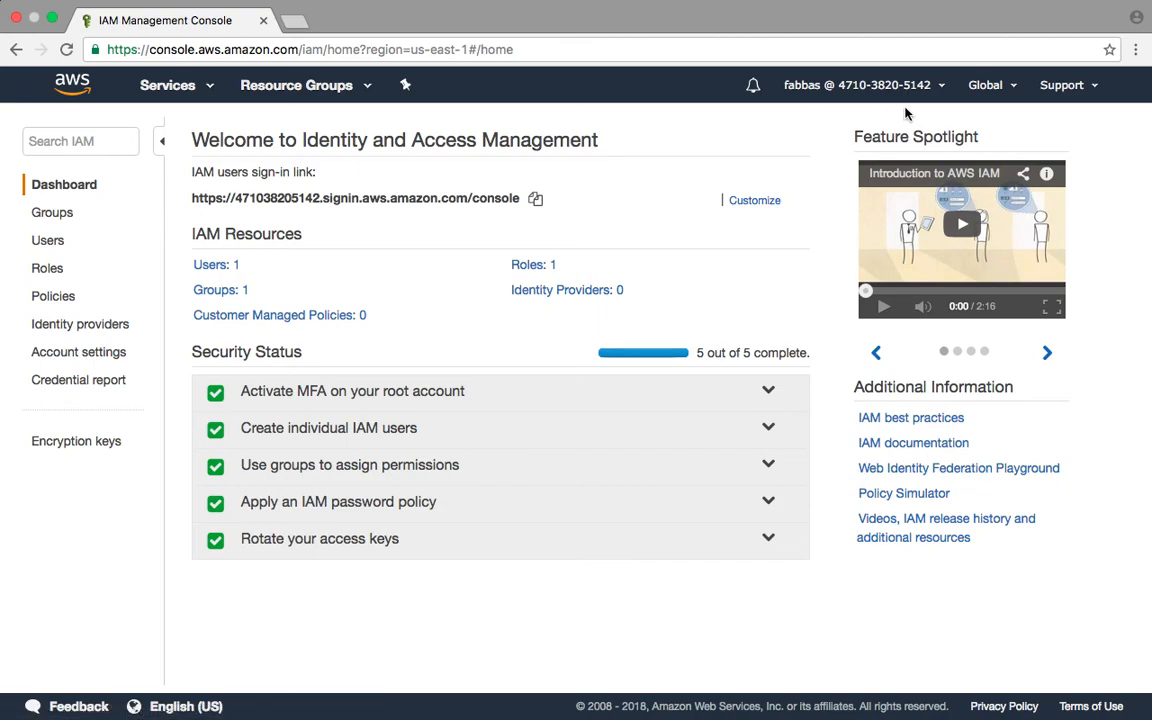
{"action": "left_click", "coordinate": [995, 89]}
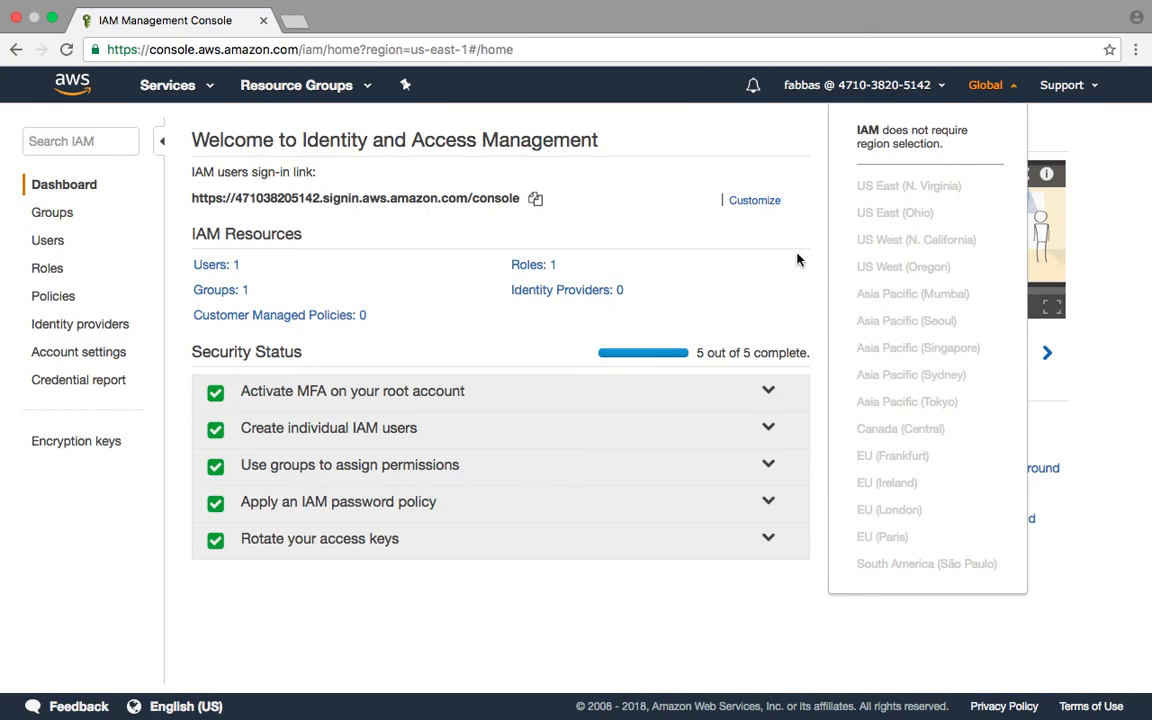
{"action": "left_click", "coordinate": [735, 140]}
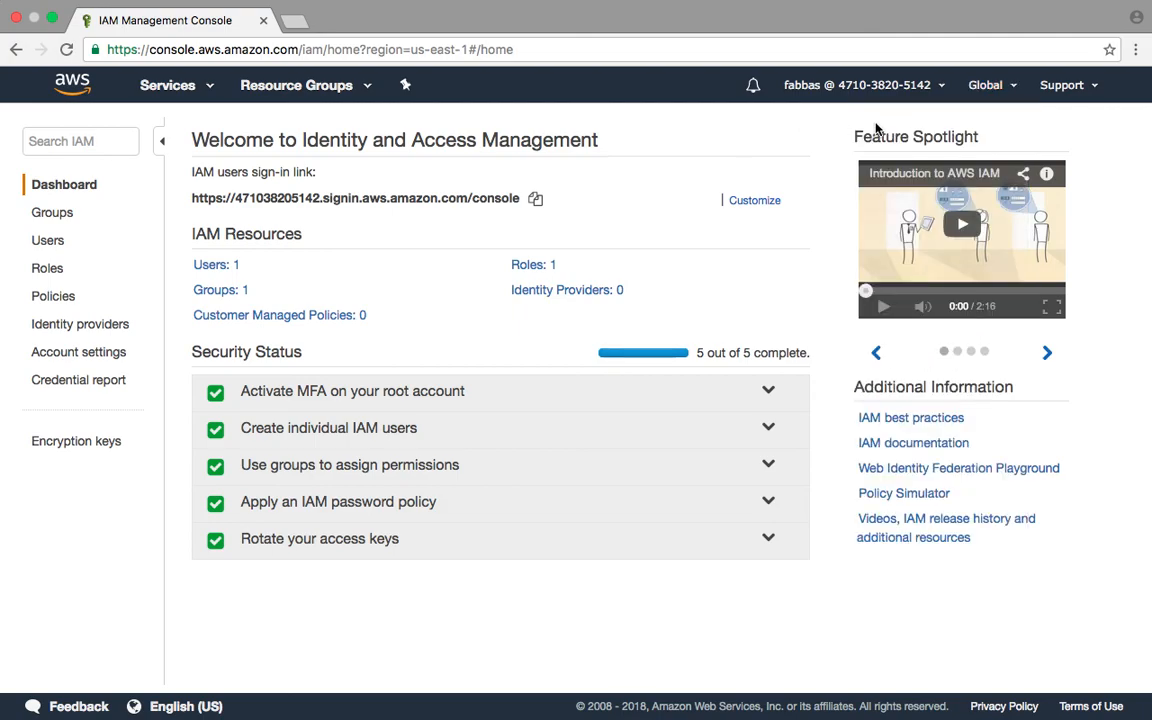